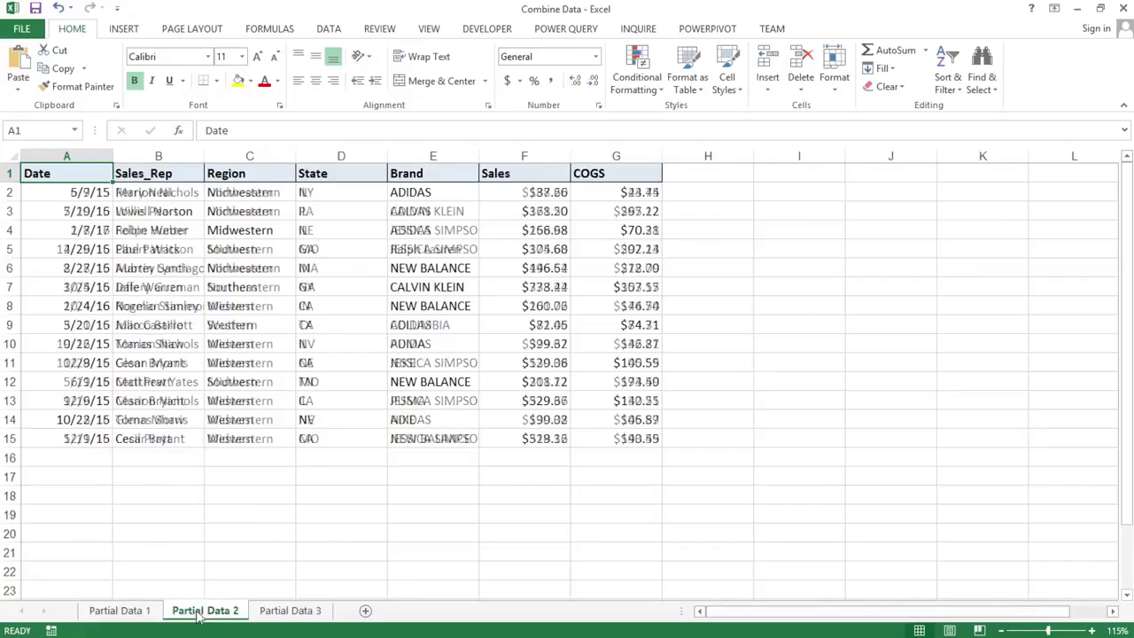
- Examine the sales records on the Partial Data 1, Partial Data 2 and Partial Data 3 sheets
{"action": "left_click", "coordinate": [274, 611]}
{"action": "left_click", "coordinate": [133, 610]}
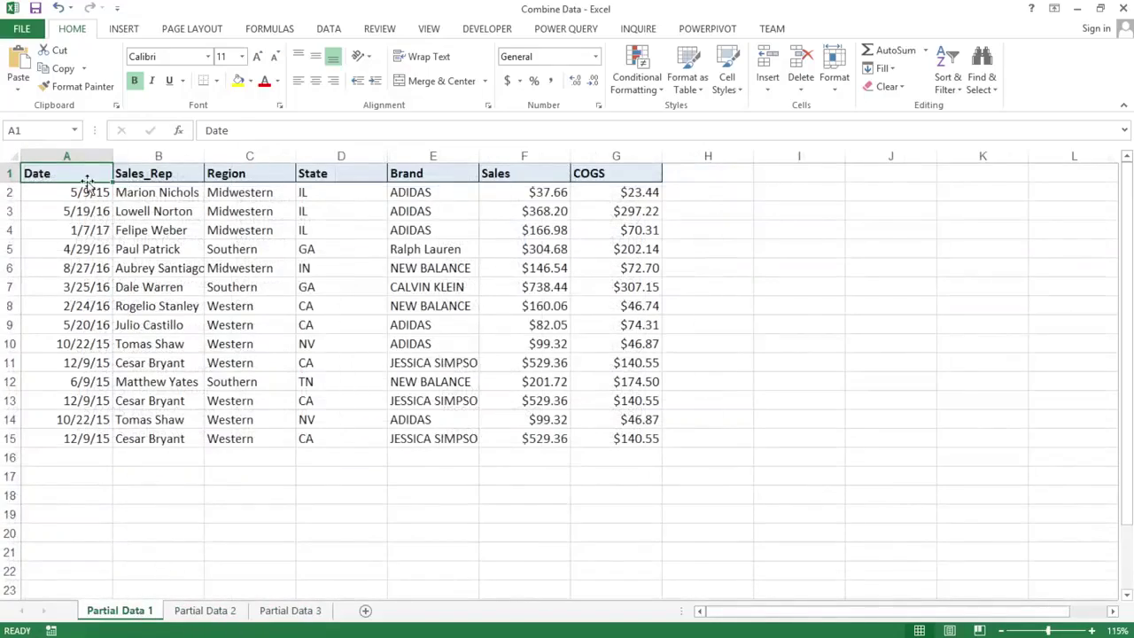
{"action": "scroll", "coordinate": [157, 204], "scroll_direction": "up", "scroll_amount": 1}
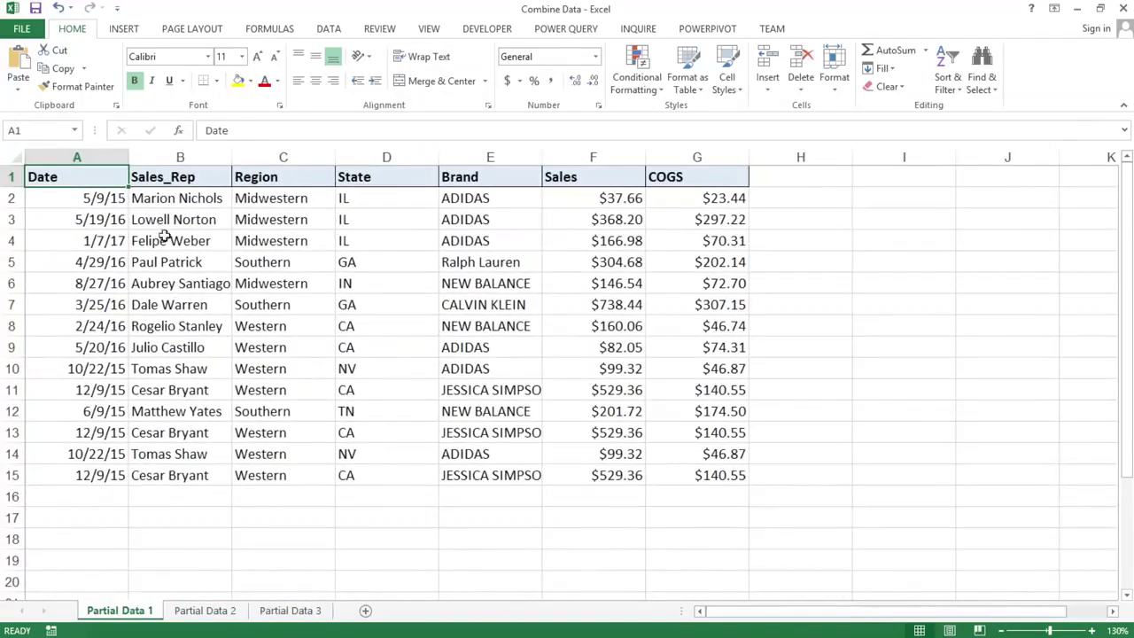
{"action": "left_click", "coordinate": [209, 610]}
{"action": "scroll", "coordinate": [175, 432], "scroll_direction": "down", "scroll_amount": 3}
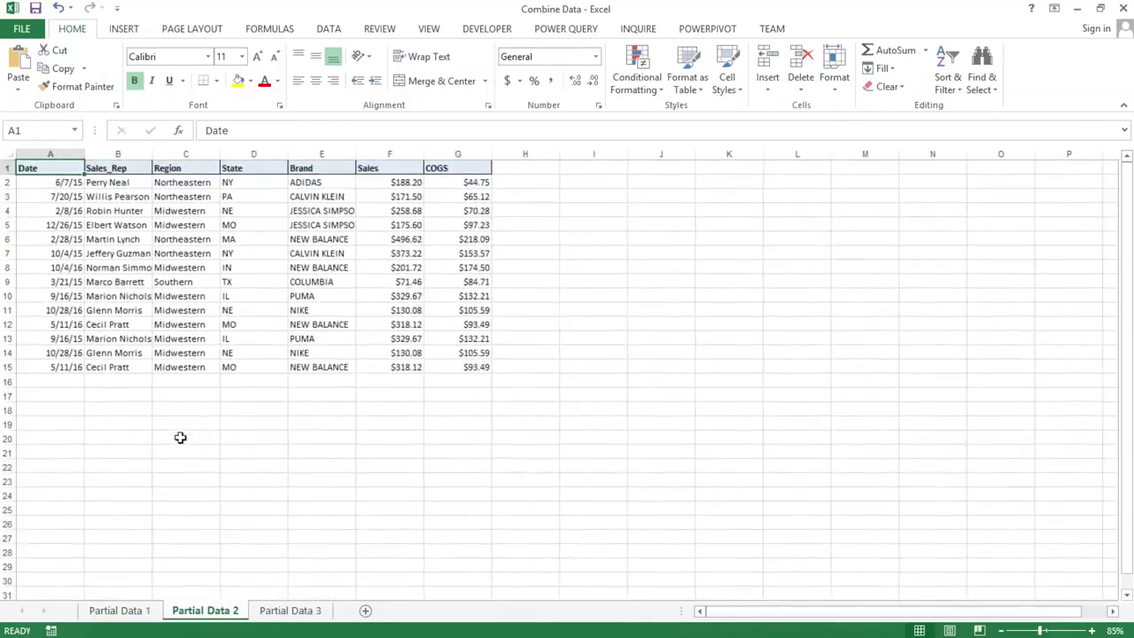
{"action": "scroll", "coordinate": [180, 438], "scroll_direction": "up", "scroll_amount": 3}
{"action": "left_click", "coordinate": [289, 610]}
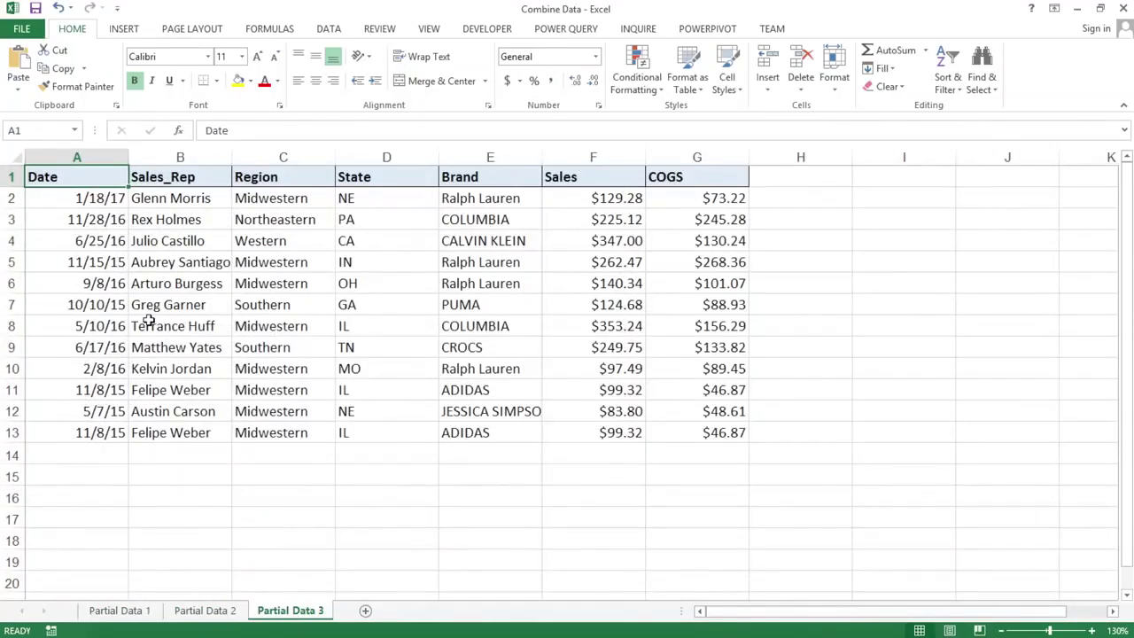
{"action": "scroll", "coordinate": [147, 322], "scroll_direction": "down", "scroll_amount": 1}
{"action": "scroll", "coordinate": [147, 321], "scroll_direction": "up", "scroll_amount": 1}
{"action": "key", "text": "ctrl+Page_Up"}
{"action": "key", "text": "ctrl+Page_Up"}
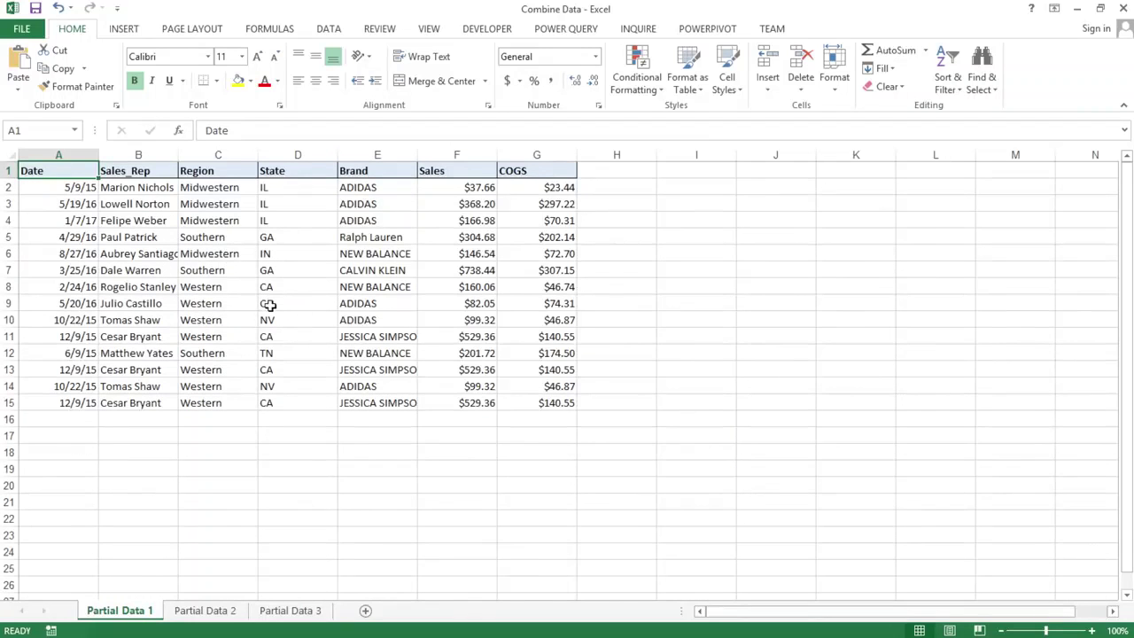
{"action": "scroll", "coordinate": [268, 303], "scroll_direction": "up", "scroll_amount": 2}
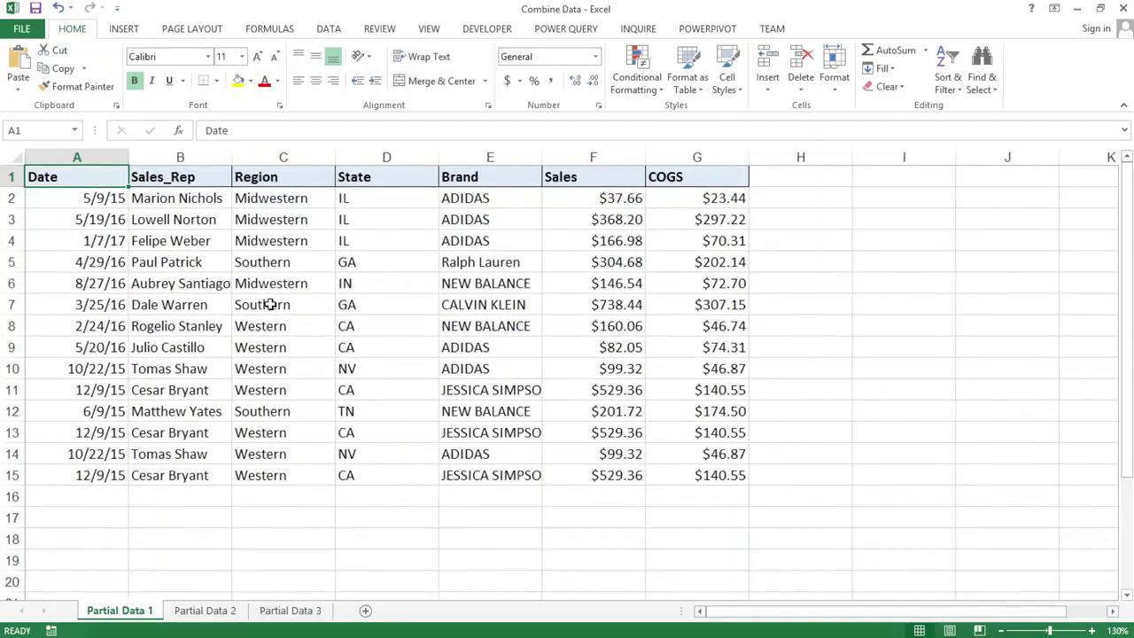
{"action": "scroll", "coordinate": [270, 304], "scroll_direction": "down", "scroll_amount": 2}
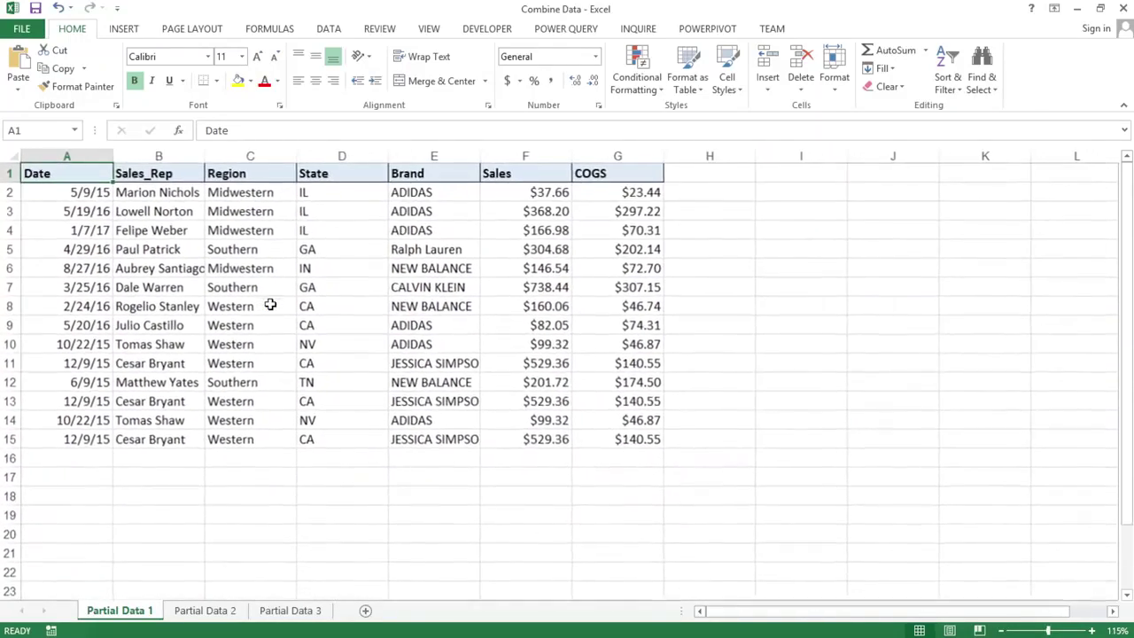
{"action": "scroll", "coordinate": [271, 304], "scroll_direction": "up", "scroll_amount": 1}
{"action": "scroll", "coordinate": [271, 304], "scroll_direction": "down", "scroll_amount": 1}
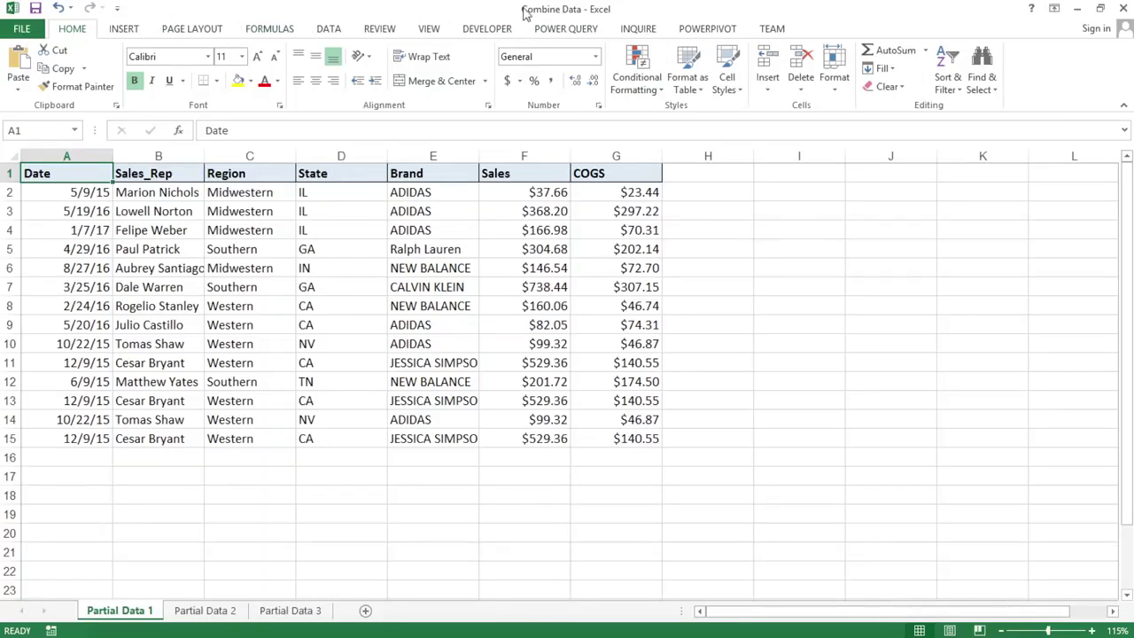
{"action": "left_click", "coordinate": [329, 29]}
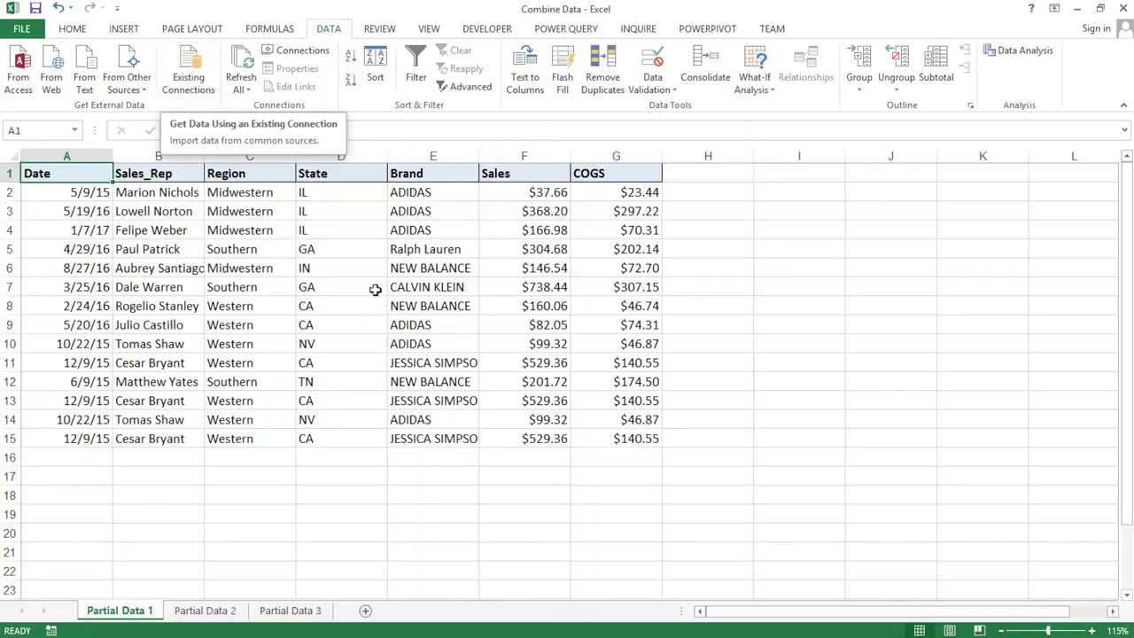
{"action": "left_click", "coordinate": [73, 29]}
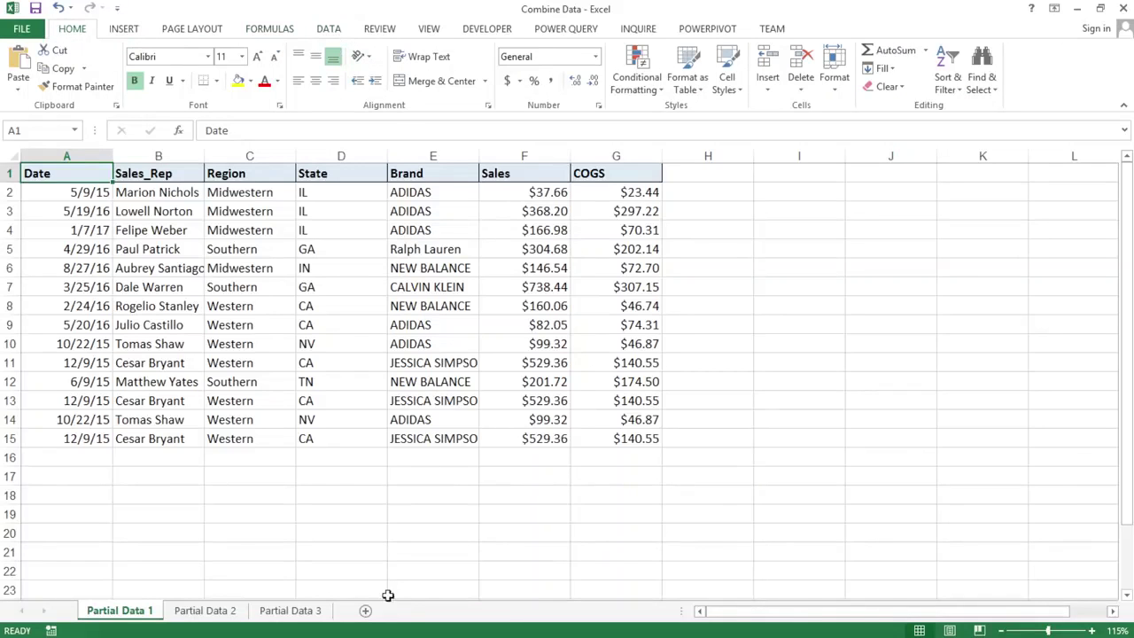
- Switch to the web browser and examine the Microsoft Power Query for Excel download page
{"action": "left_click", "coordinate": [285, 633]}
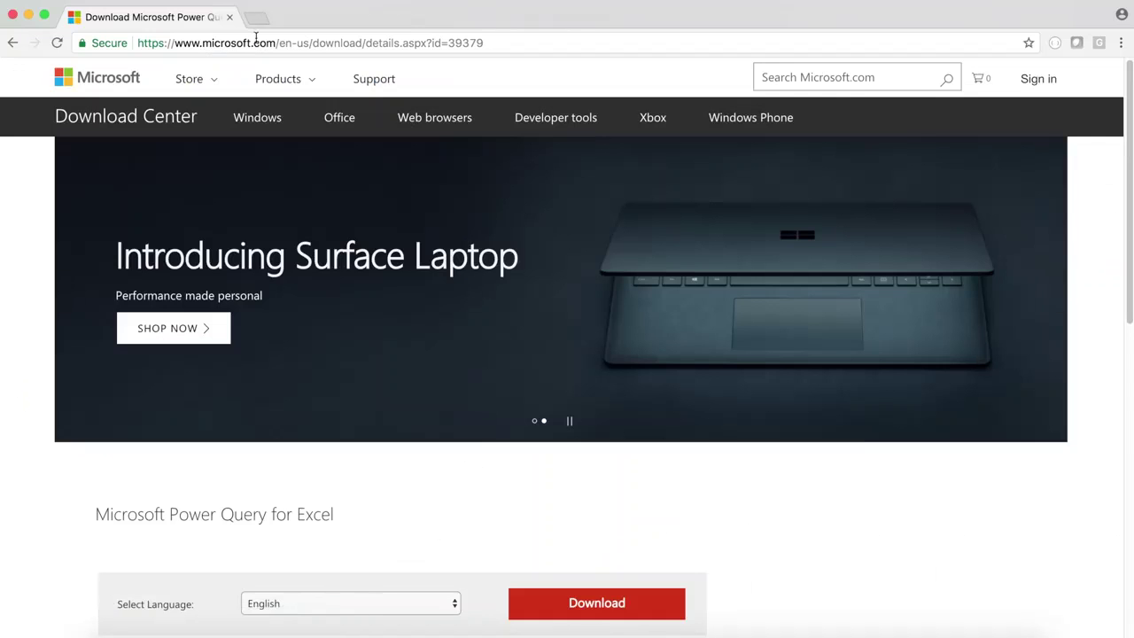
{"action": "scroll", "coordinate": [425, 289], "scroll_direction": "down", "scroll_amount": 3}
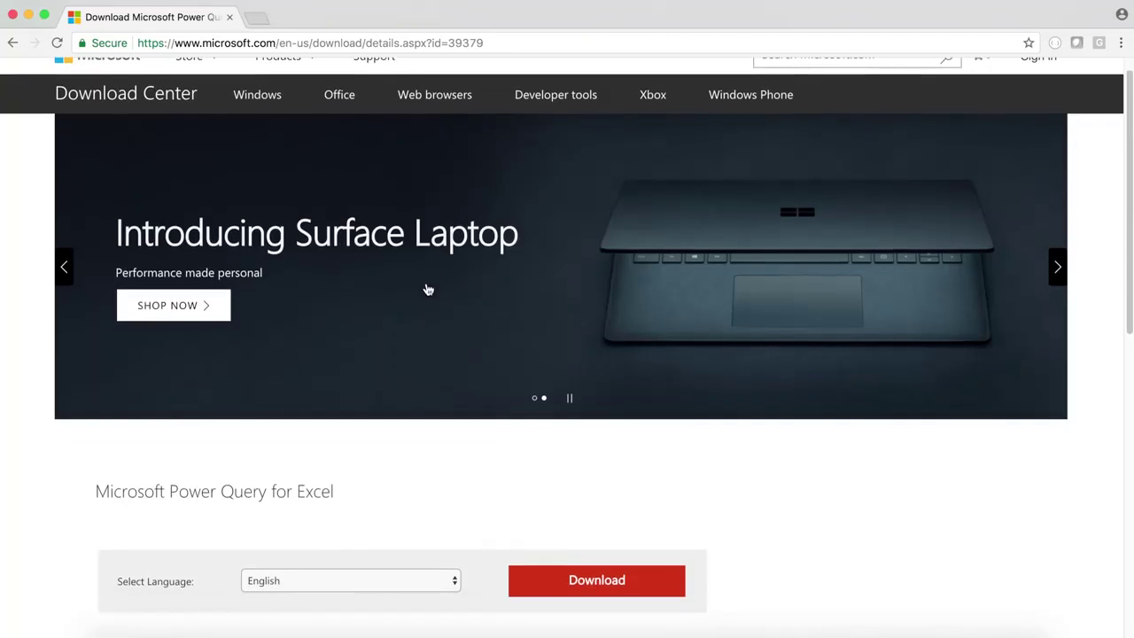
{"action": "scroll", "coordinate": [176, 479], "scroll_direction": "down", "scroll_amount": 1}
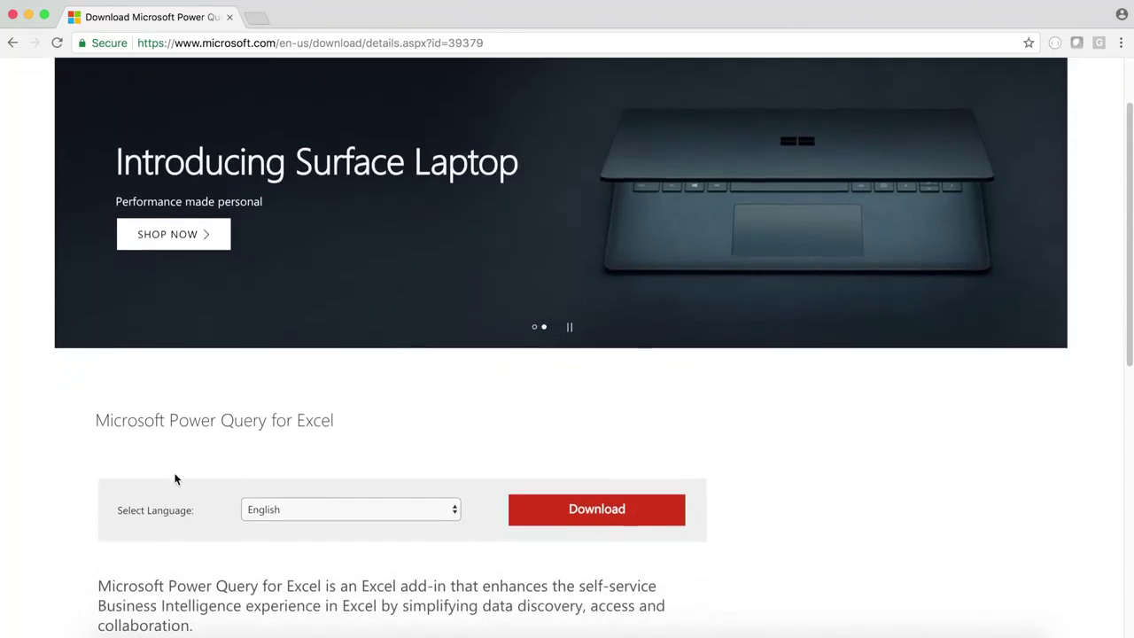
{"action": "left_click_drag", "start_coordinate": [98, 427], "coordinate": [358, 431]}
{"action": "scroll", "coordinate": [535, 458], "scroll_direction": "down", "scroll_amount": 3}
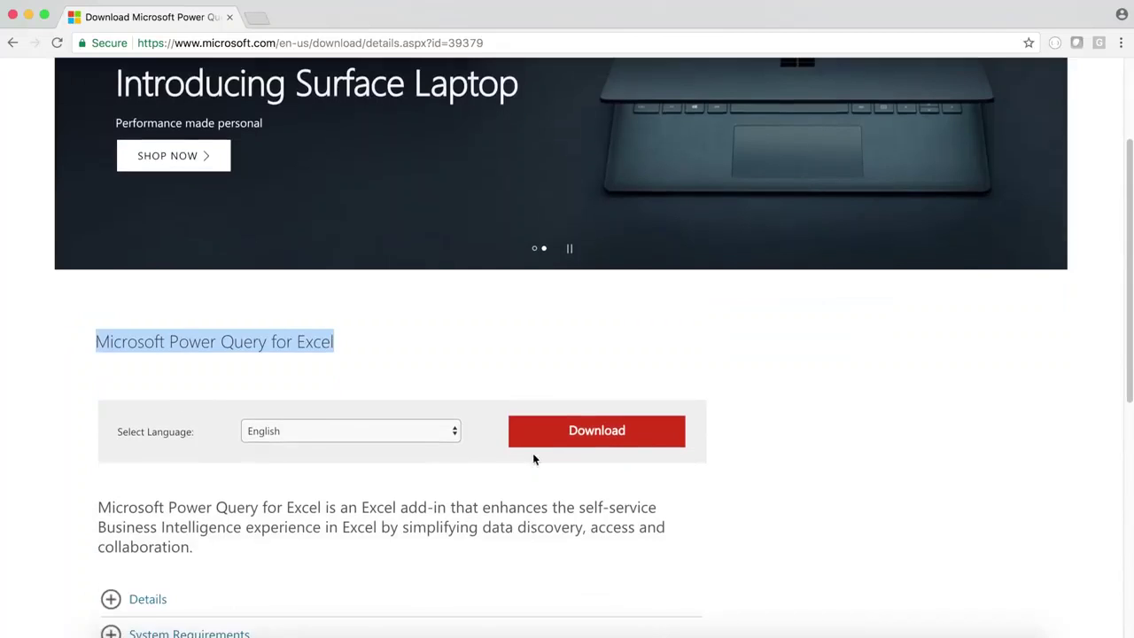
- View the Power Query download choices, compare the 32-bit and 64-bit installers, and close the list without downloading
{"action": "left_click", "coordinate": [559, 442]}
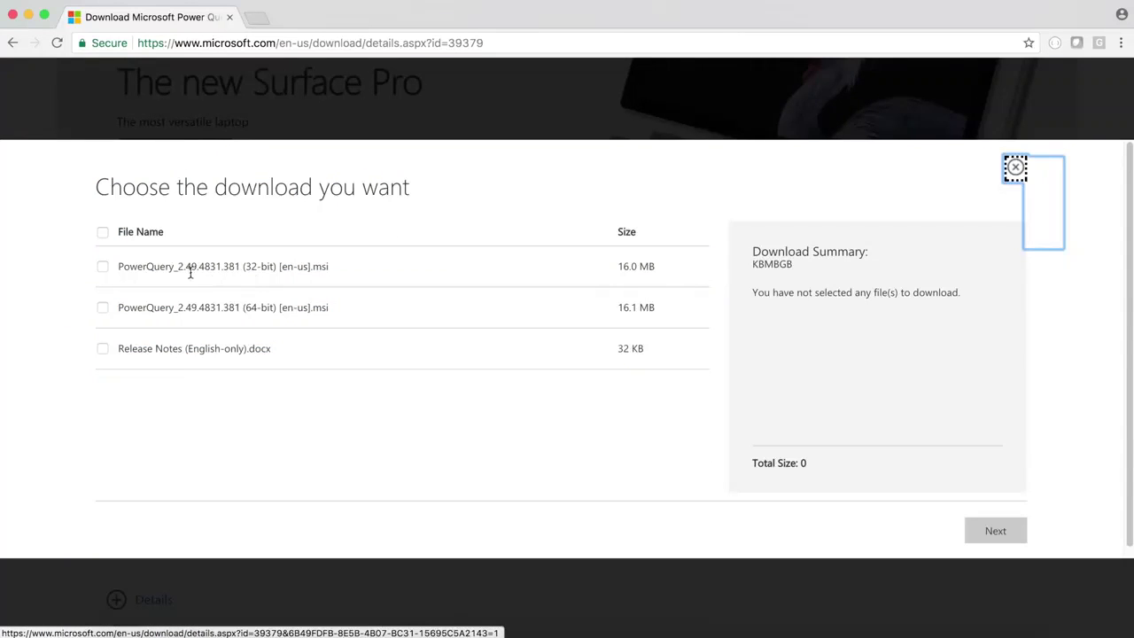
{"action": "left_click_drag", "start_coordinate": [244, 272], "coordinate": [354, 274]}
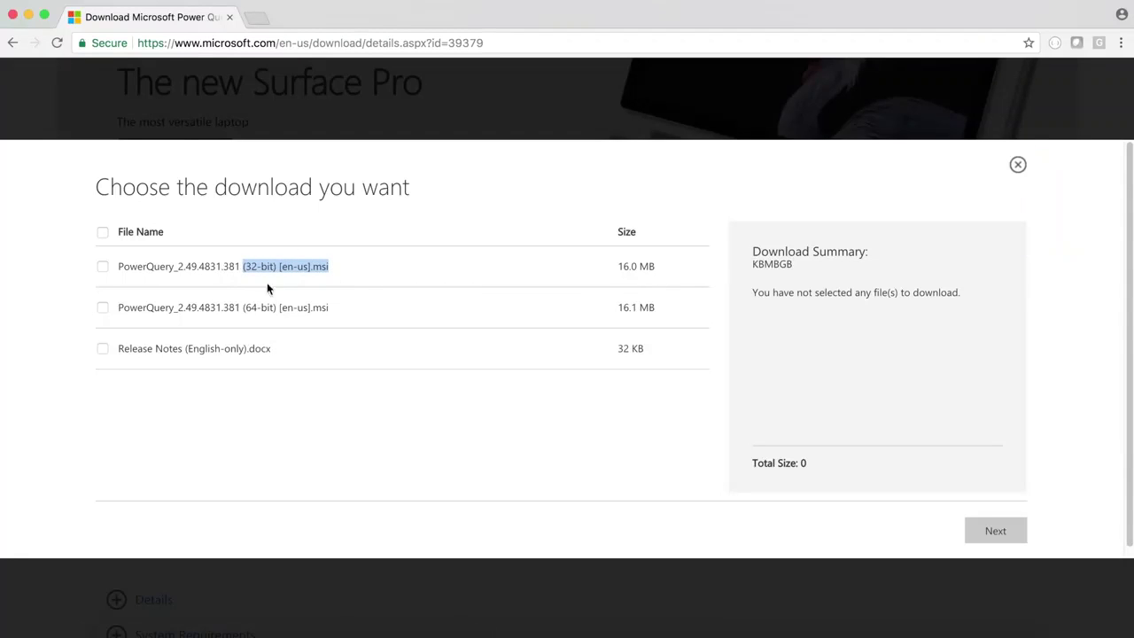
{"action": "left_click_drag", "start_coordinate": [197, 301], "coordinate": [329, 310]}
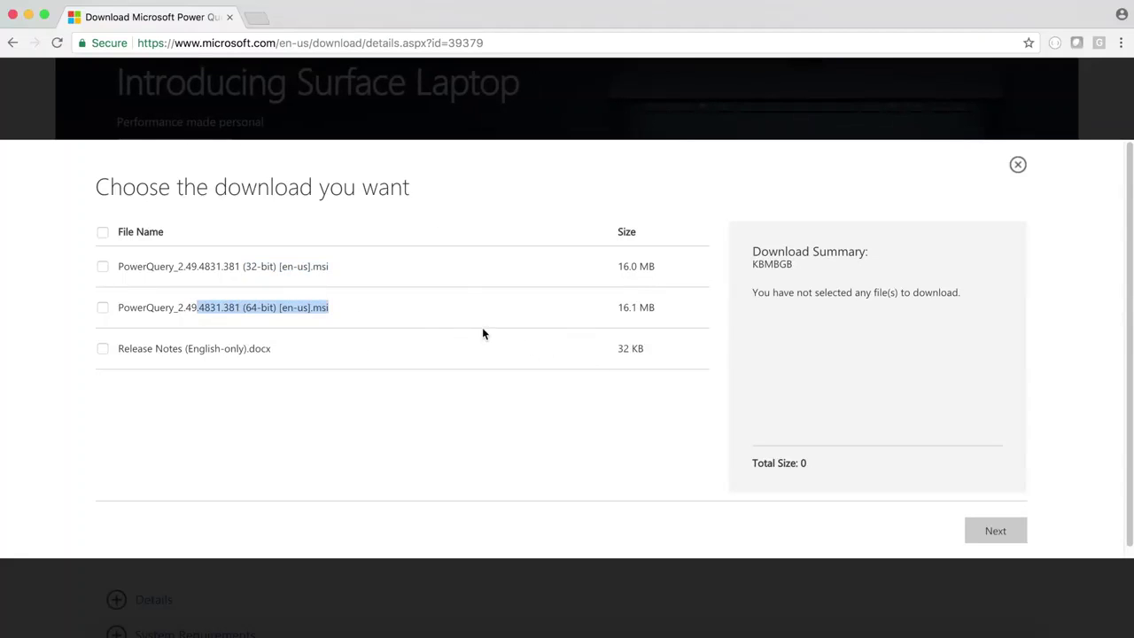
{"action": "left_click", "coordinate": [1017, 168]}
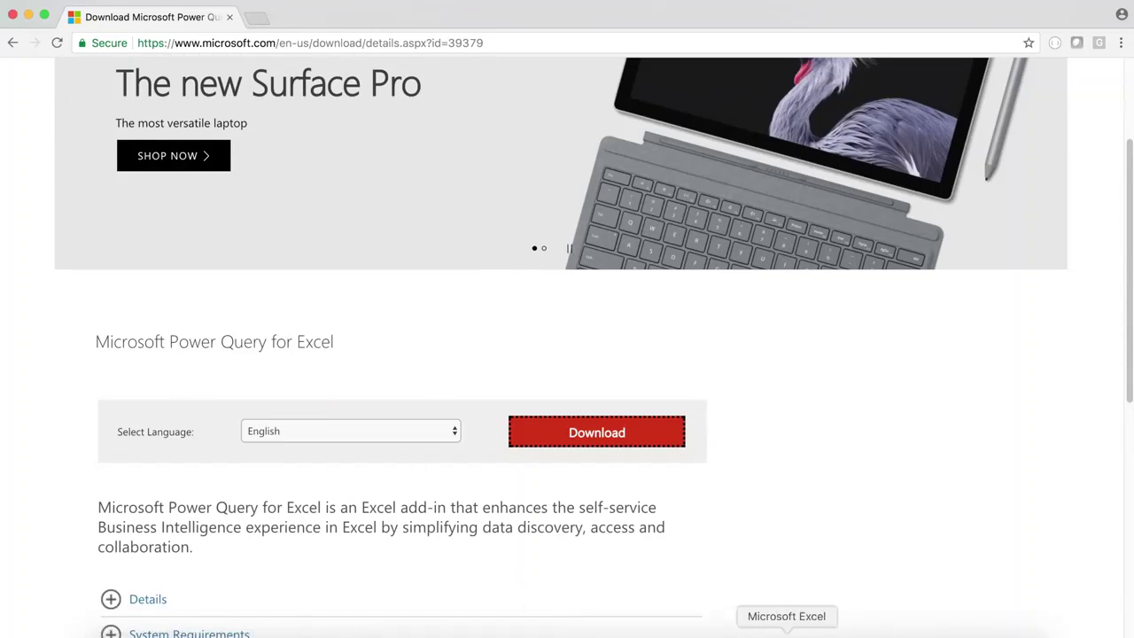
- Switch back to Excel and look over the available Power Query commands
{"action": "left_click", "coordinate": [786, 631]}
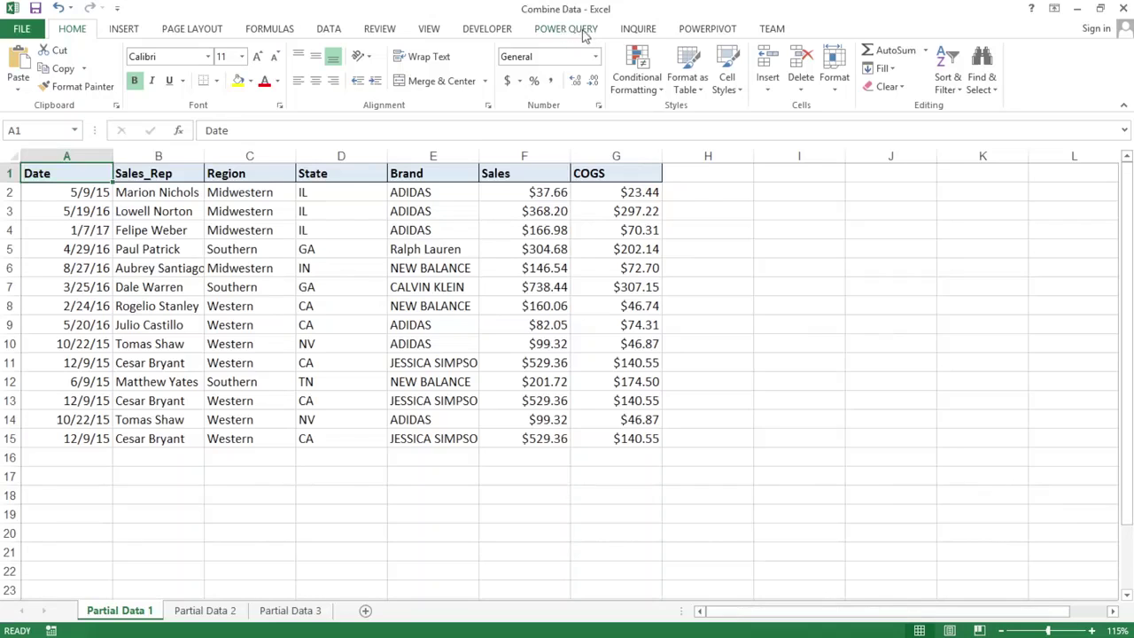
{"action": "left_click", "coordinate": [583, 32]}
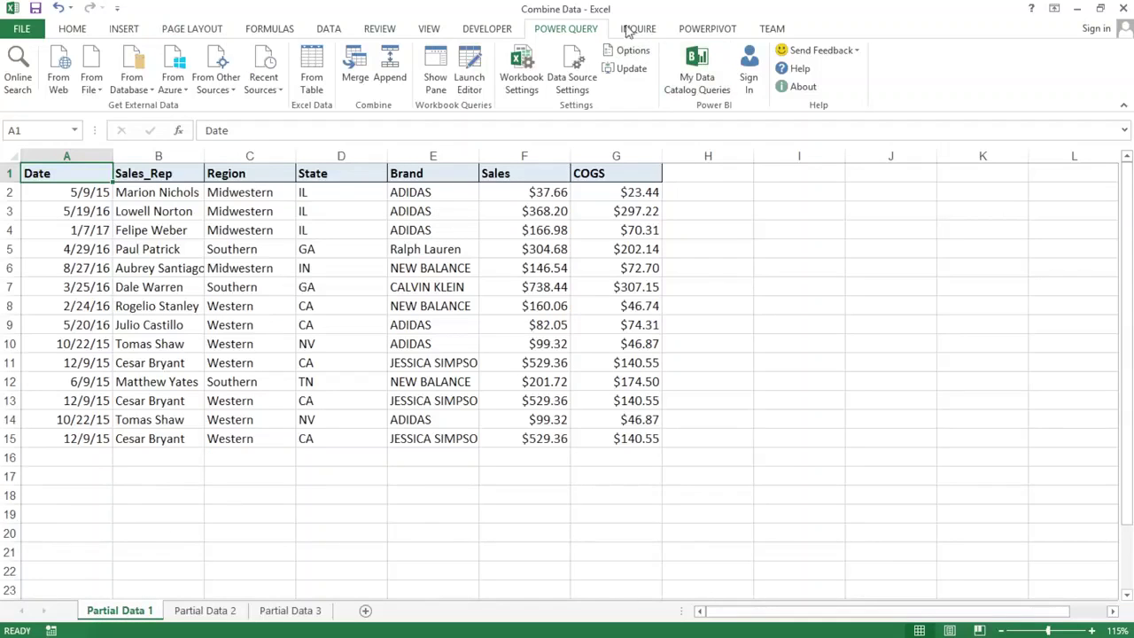
{"action": "left_click", "coordinate": [67, 29]}
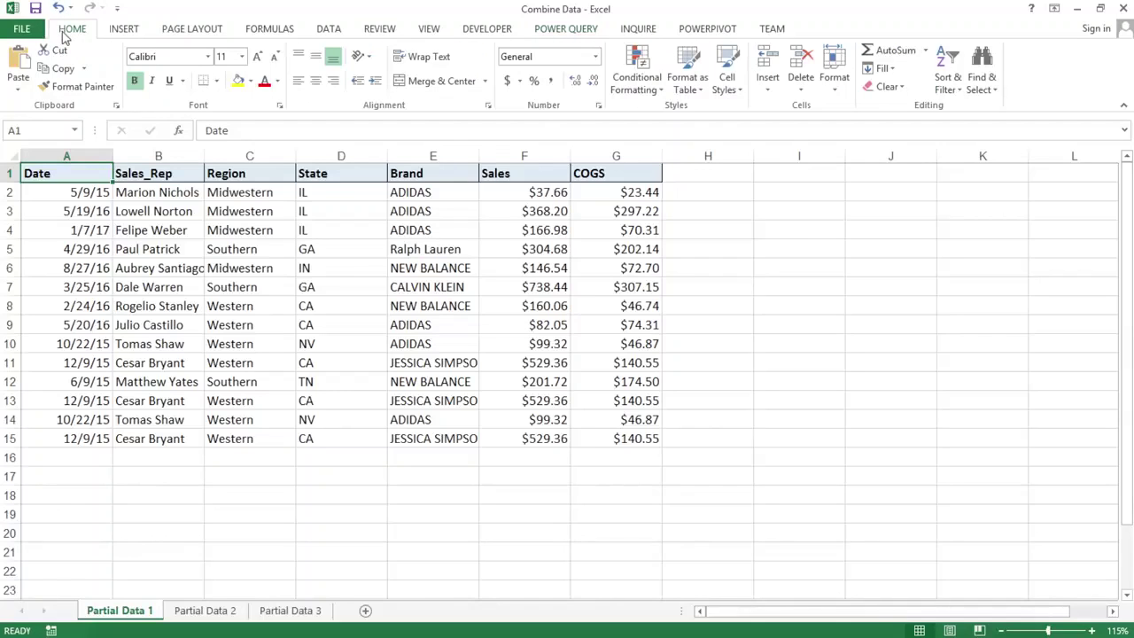
- Review the three Partial Data sheets again and check the extent of the data range on Partial Data 3
{"action": "left_click", "coordinate": [124, 31]}
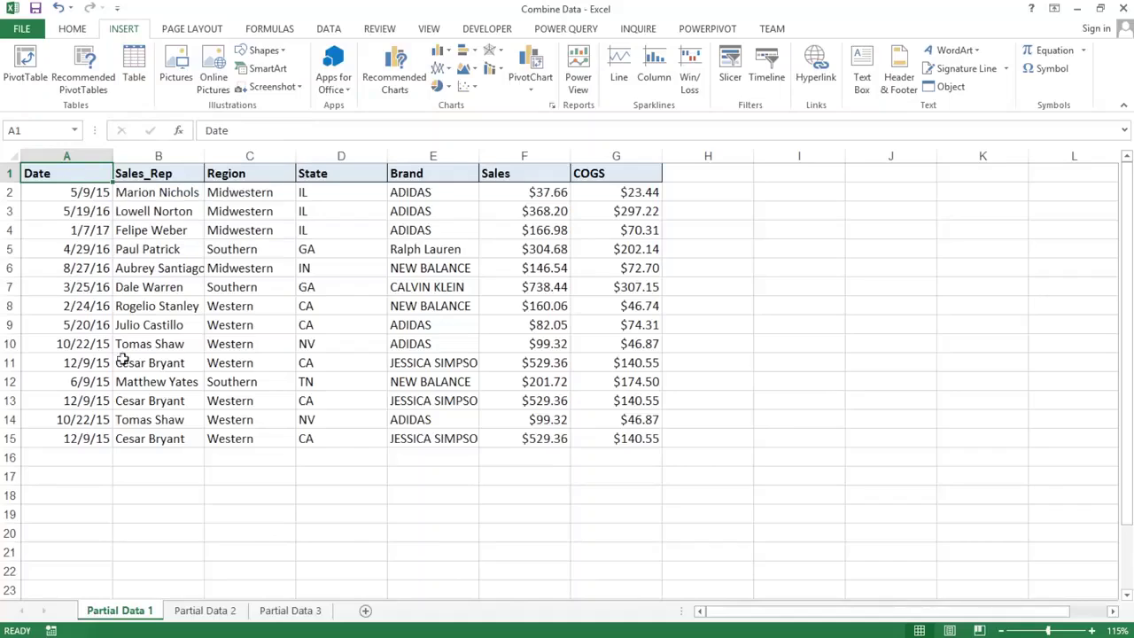
{"action": "left_click", "coordinate": [218, 613]}
{"action": "left_click", "coordinate": [282, 610]}
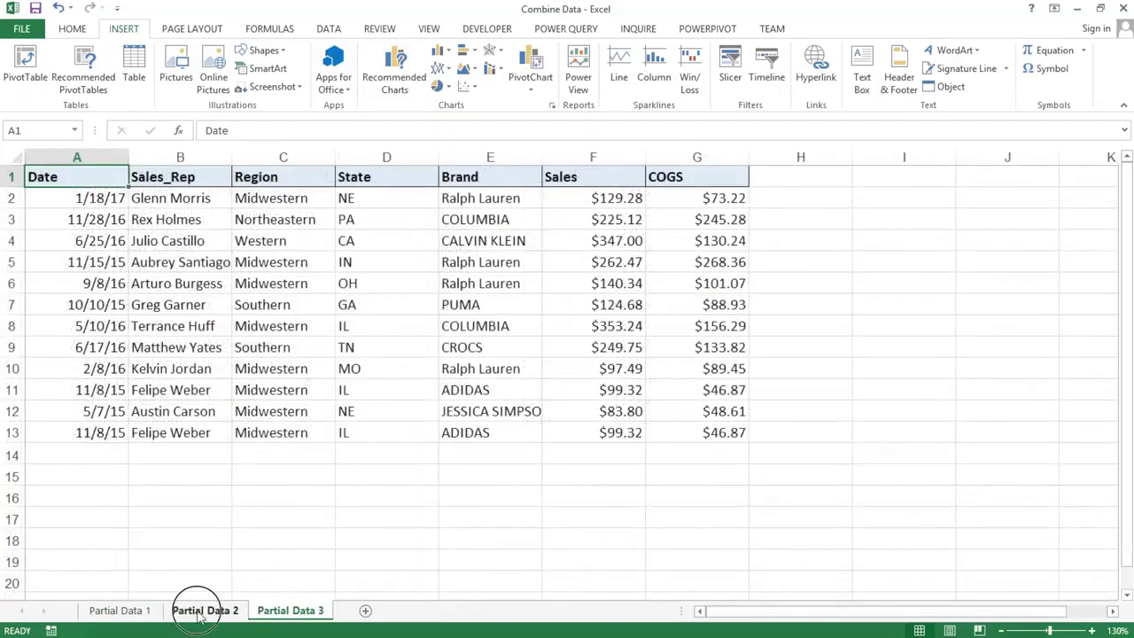
{"action": "left_click", "coordinate": [202, 611]}
{"action": "left_click", "coordinate": [133, 611]}
{"action": "left_click", "coordinate": [195, 611]}
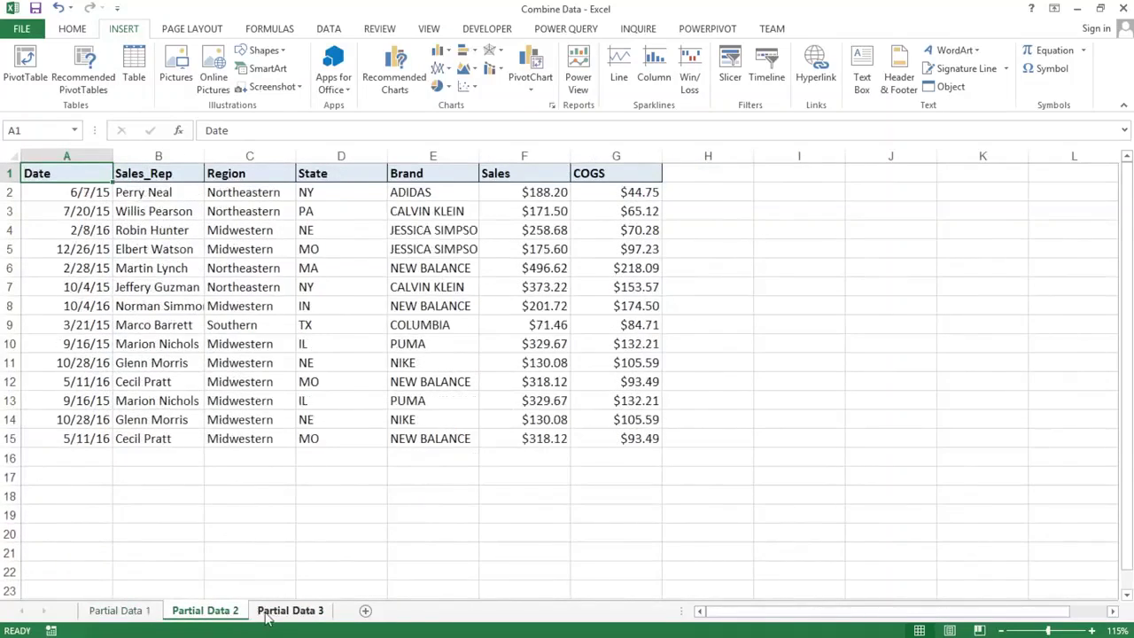
{"action": "left_click", "coordinate": [270, 614]}
{"action": "left_click_drag", "start_coordinate": [66, 177], "coordinate": [725, 432]}
{"action": "left_click", "coordinate": [185, 544]}
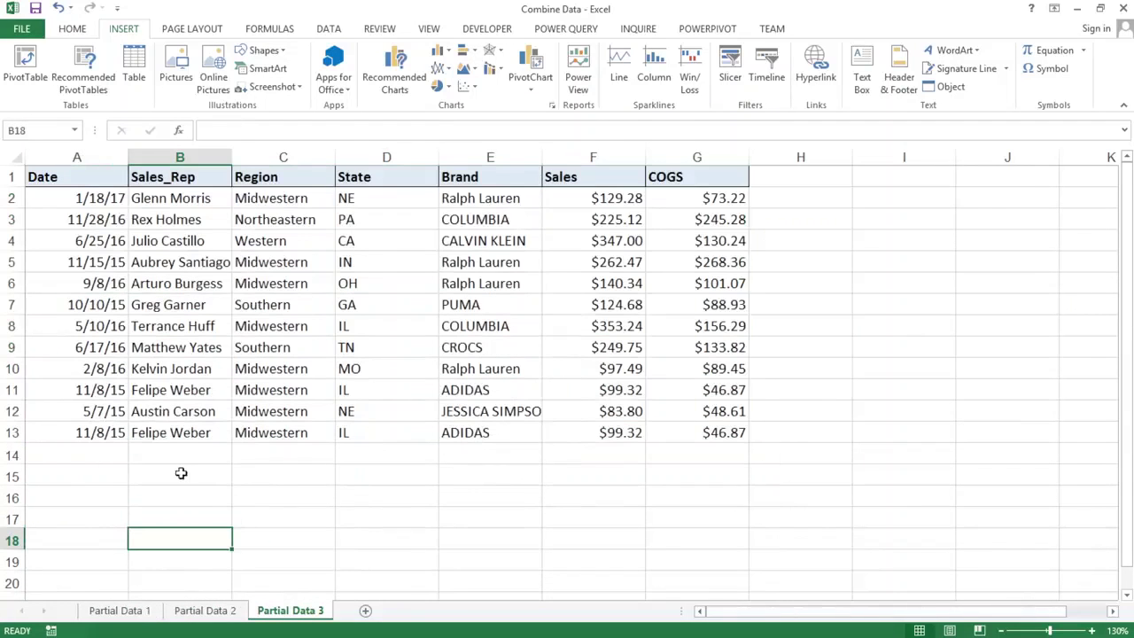
- Add a new worksheet and enter the headers Name in A1 and Price in B1
{"action": "left_click", "coordinate": [365, 611]}
{"action": "scroll", "coordinate": [215, 411], "scroll_direction": "up", "scroll_amount": 7, "text": "ctrl"}
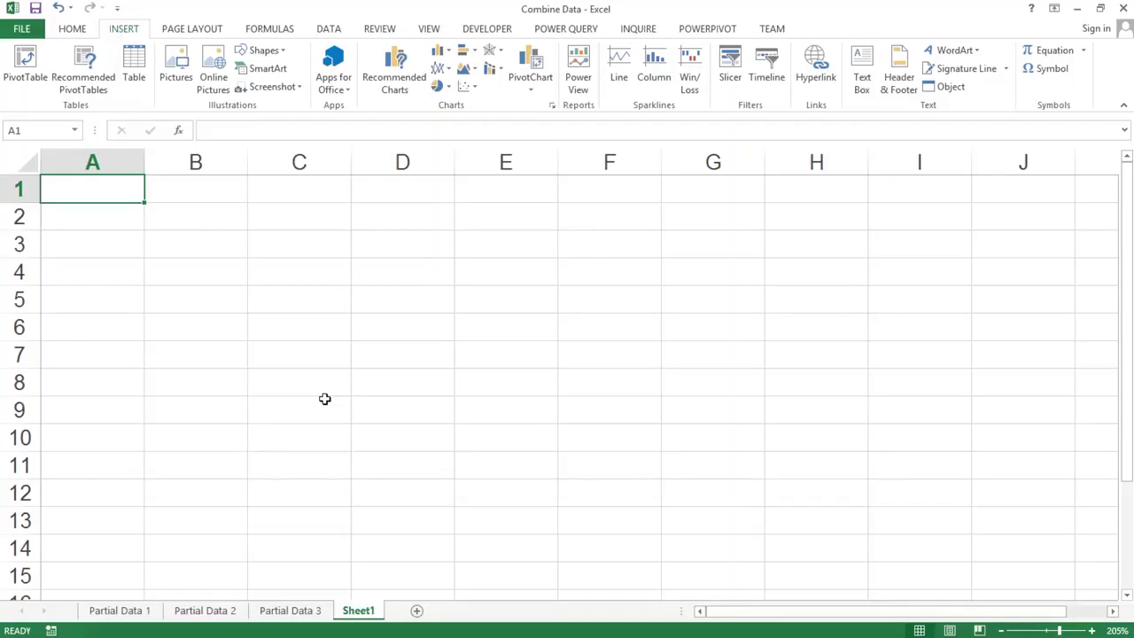
{"action": "type", "text": "Name"}
{"action": "key", "text": "Tab"}
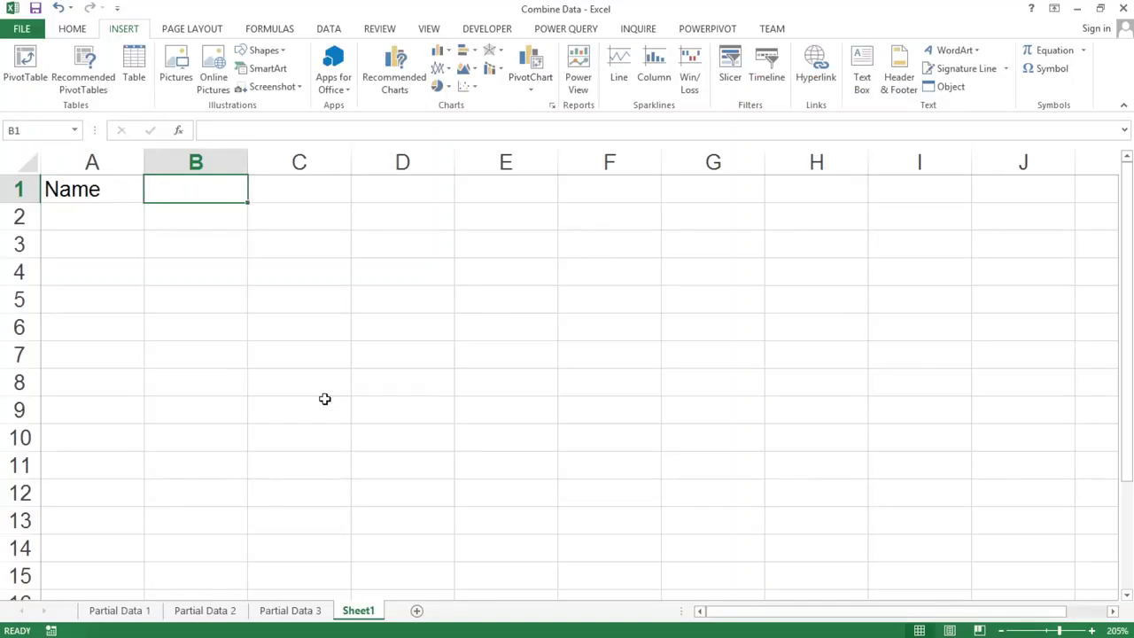
{"action": "type", "text": "Price"}
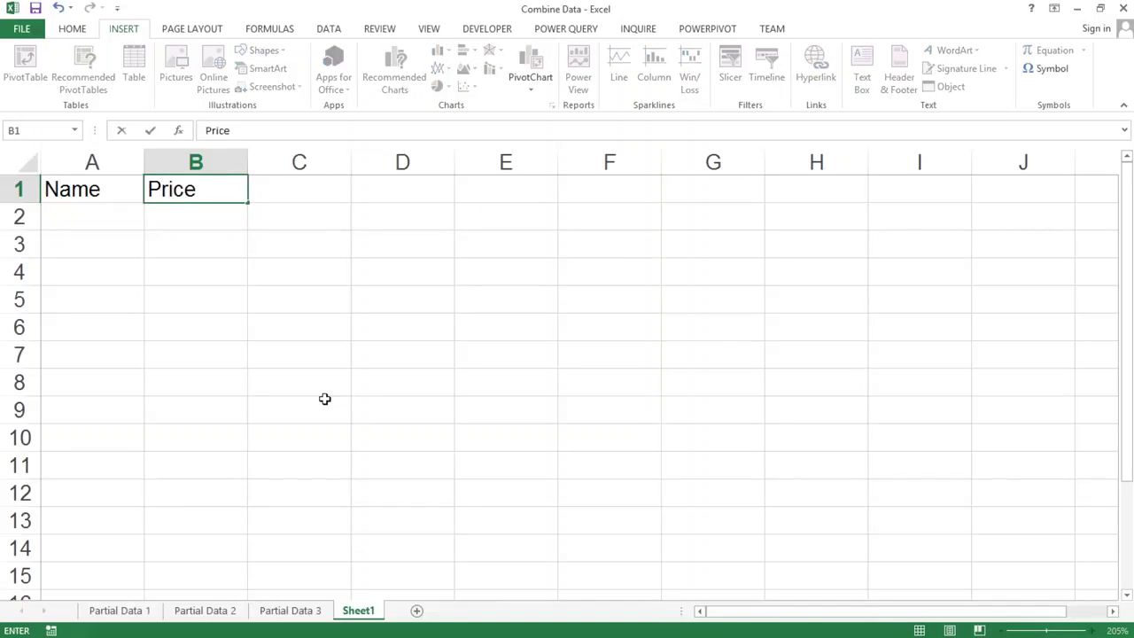
{"action": "key", "text": "Return"}
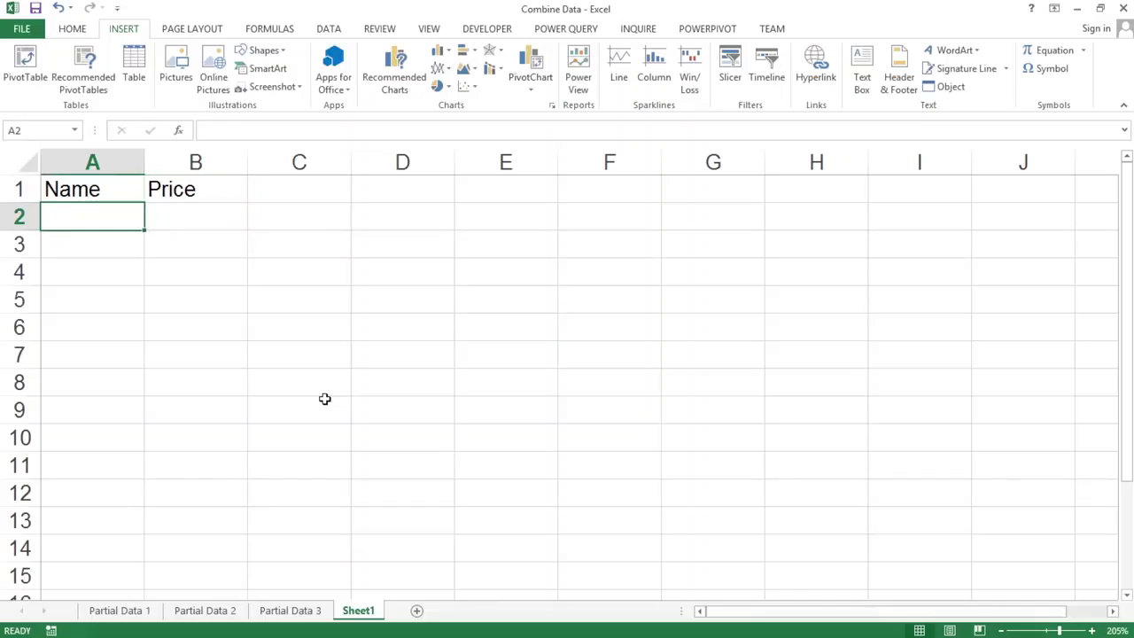
- Enter Product 1 in A2 and fill the series down through Product 4 in A5
{"action": "type", "text": "Produc"}
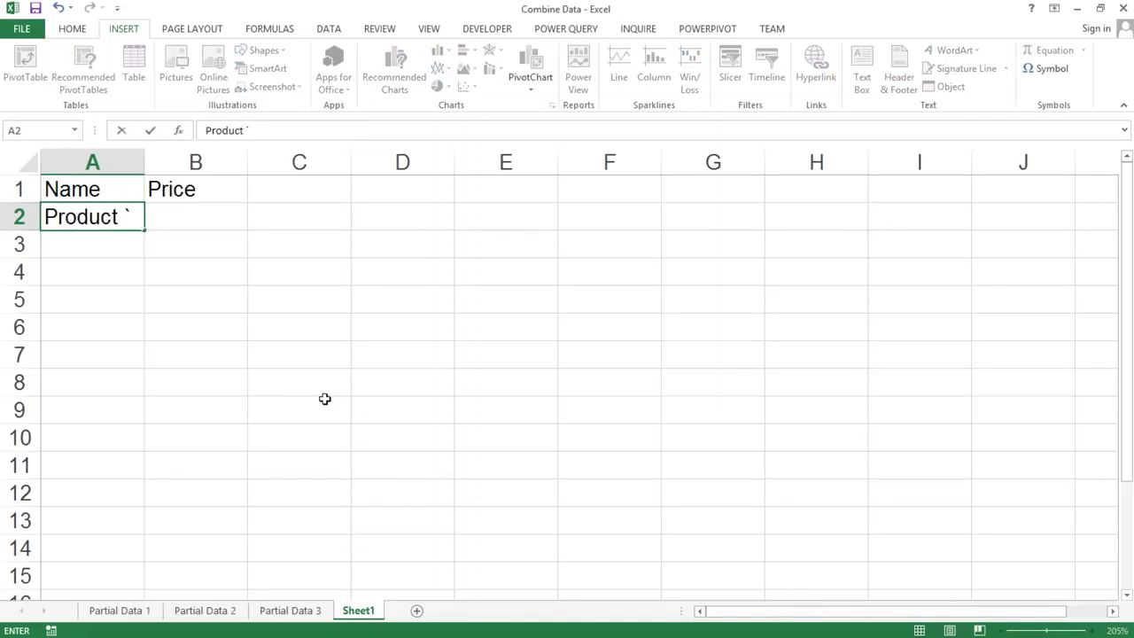
{"action": "type", "text": "t 1"}
{"action": "key", "text": "Return"}
{"action": "left_click", "coordinate": [120, 217]}
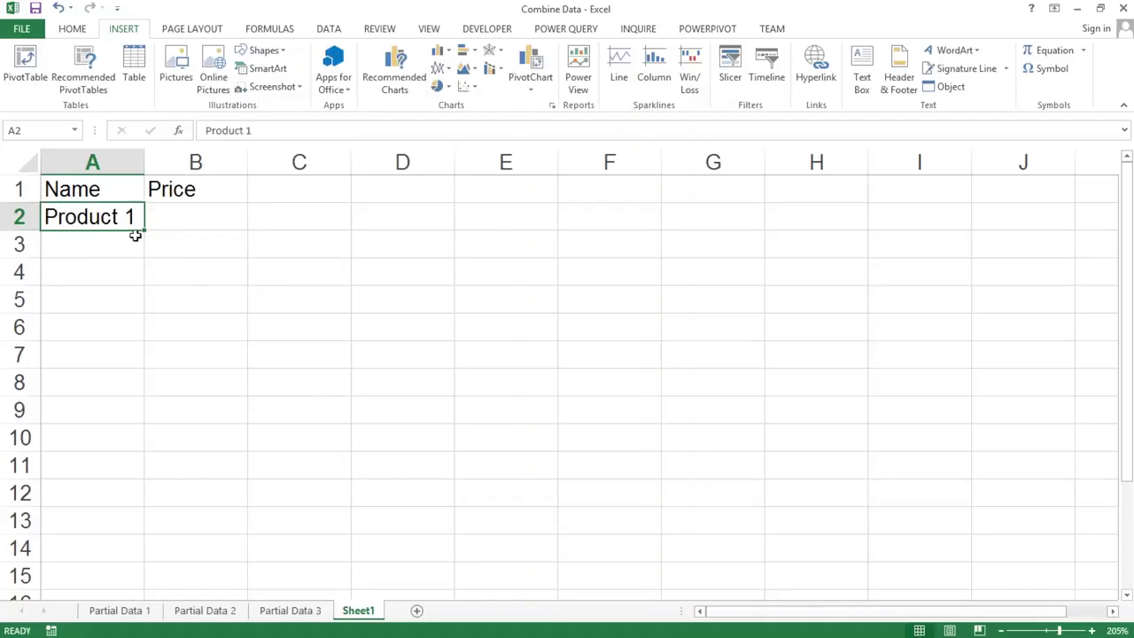
{"action": "left_click_drag", "start_coordinate": [142, 231], "coordinate": [139, 311]}
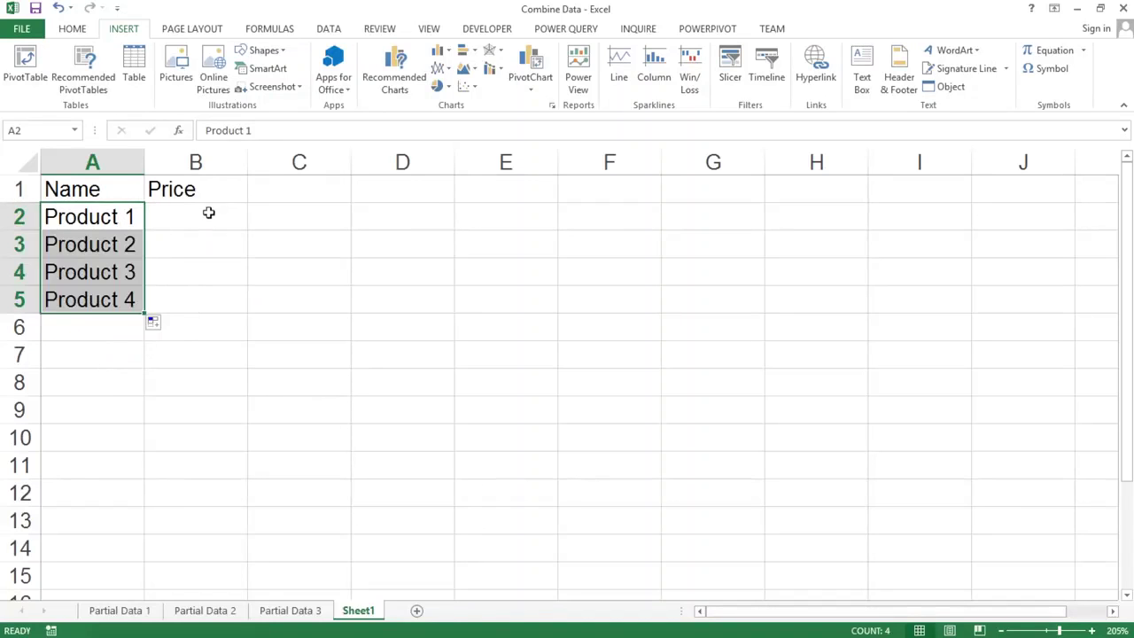
- Enter the prices 456, 35, 345 and 345 for Product 1 through Product 4 in B2:B5
{"action": "left_click", "coordinate": [206, 218]}
{"action": "type", "text": "456"}
{"action": "key", "text": "Return"}
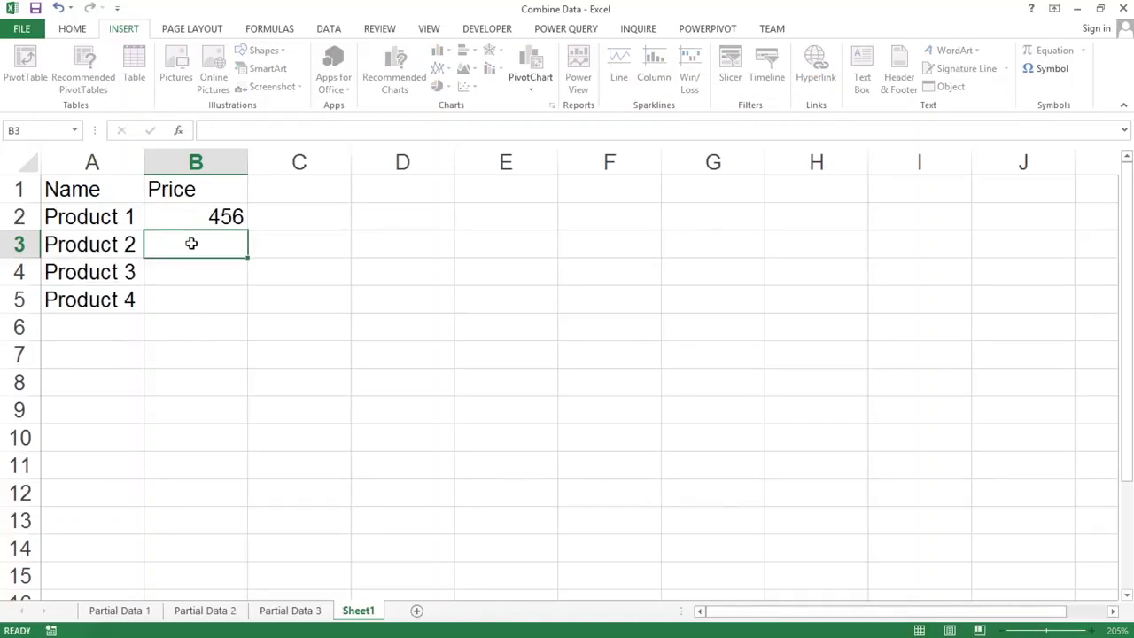
{"action": "type", "text": "35"}
{"action": "key", "text": "Return"}
{"action": "type", "text": "345"}
{"action": "key", "text": "Return"}
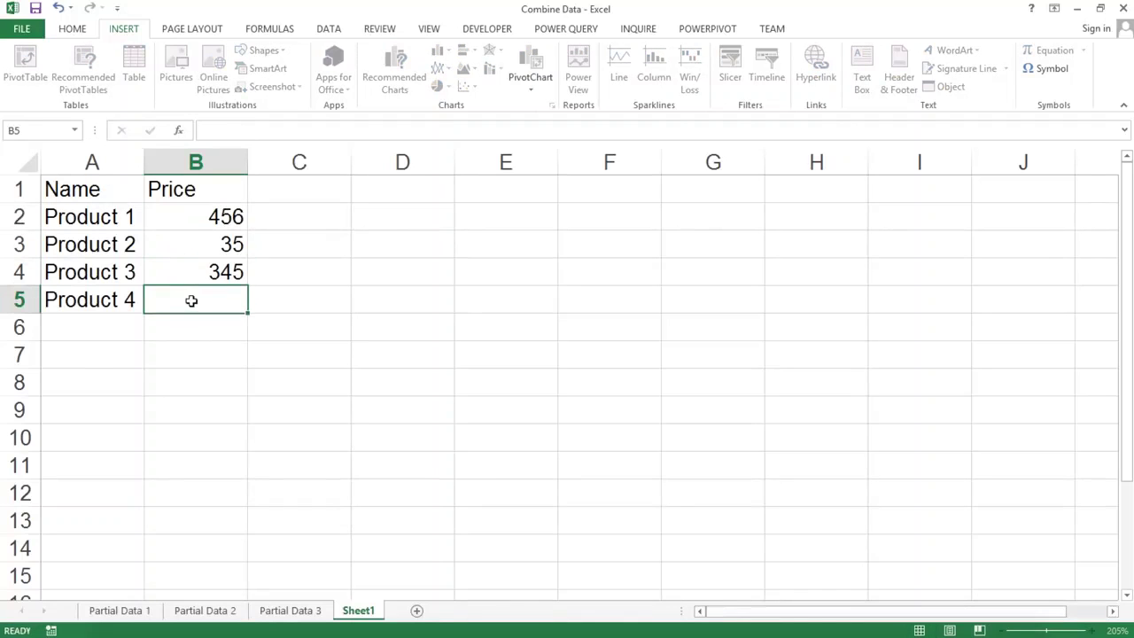
{"action": "type", "text": "345"}
{"action": "key", "text": "Return"}
{"action": "key", "text": "Return"}
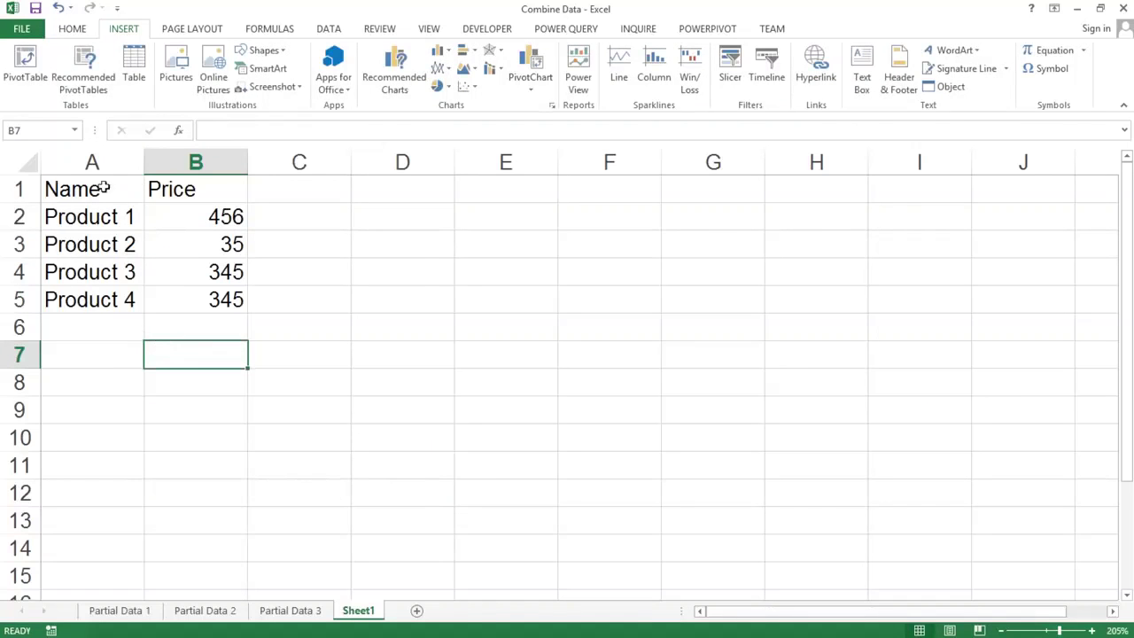
- Enter the formula =SUM(B2:B5) in E1 to total the prices, and check the range it references
{"action": "left_click", "coordinate": [97, 191]}
{"action": "scroll", "coordinate": [128, 216], "scroll_direction": "up", "scroll_amount": 1}
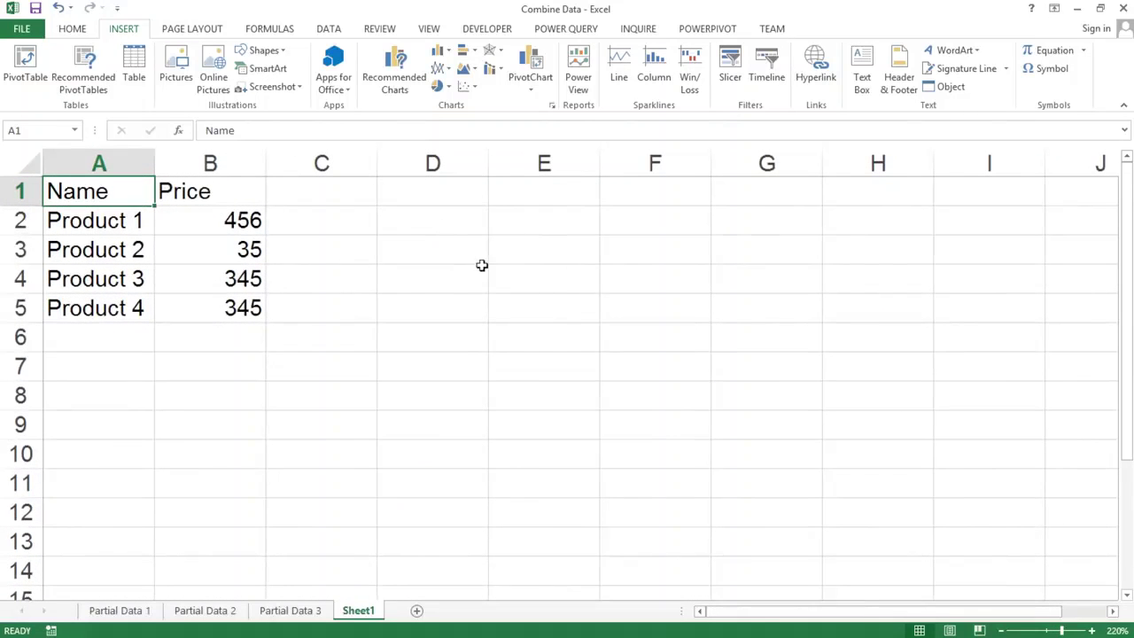
{"action": "left_click", "coordinate": [553, 198]}
{"action": "type", "text": "="}
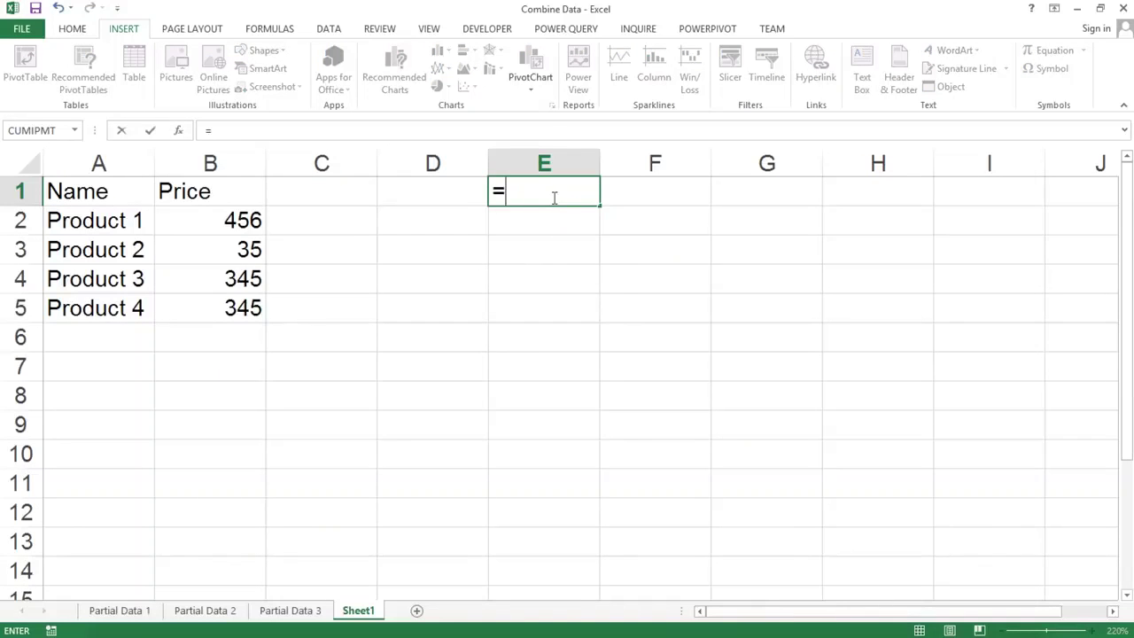
{"action": "type", "text": "sum("}
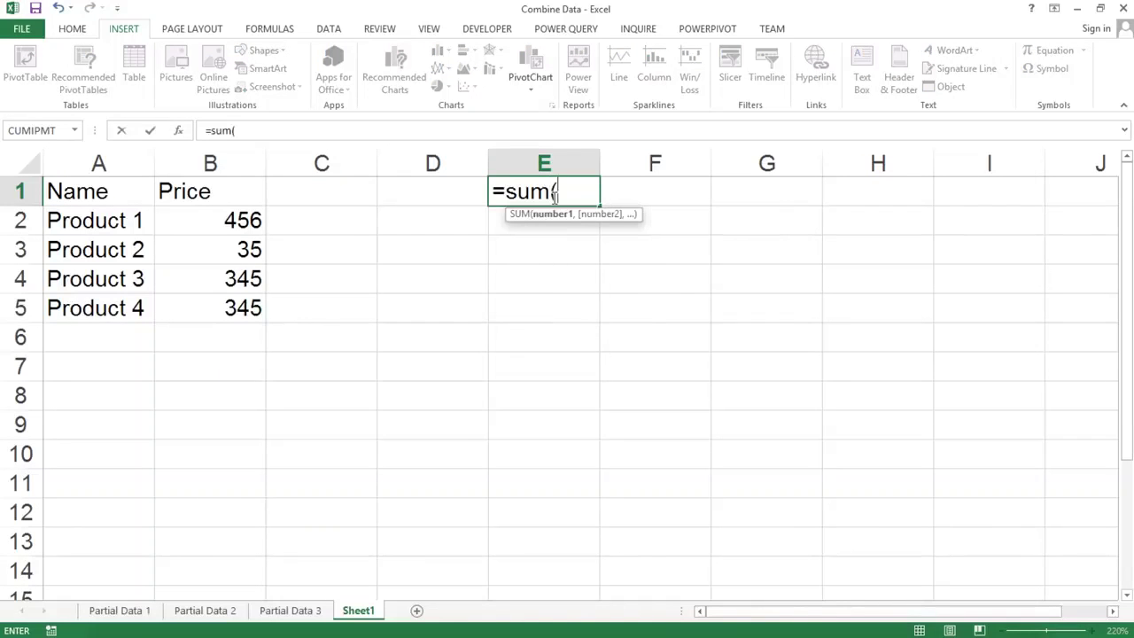
{"action": "left_click_drag", "start_coordinate": [226, 221], "coordinate": [232, 306]}
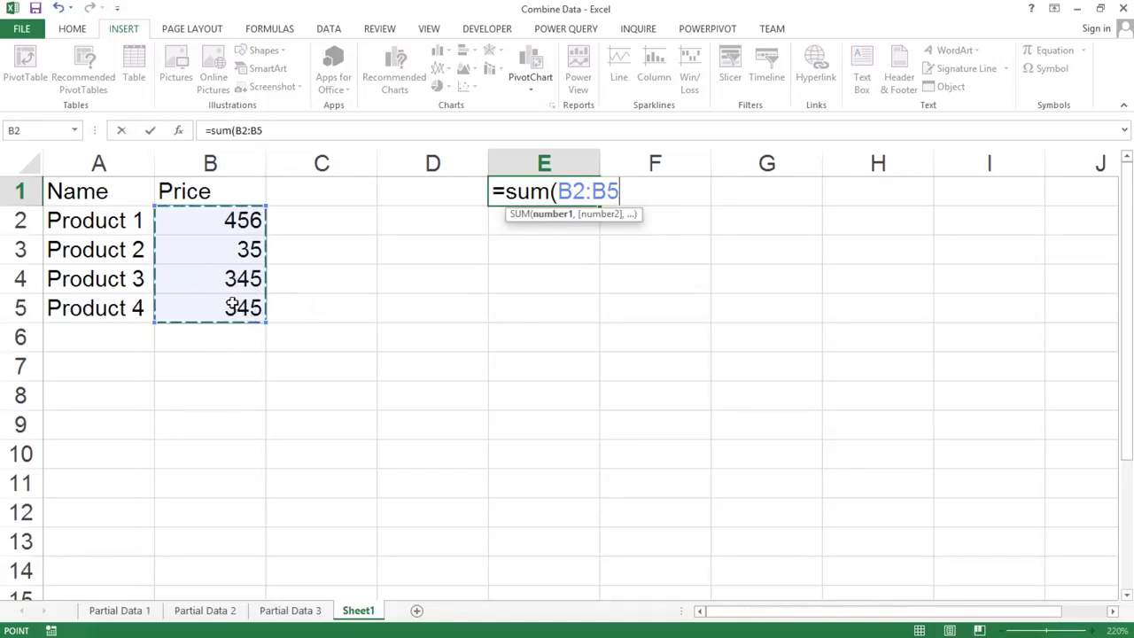
{"action": "type", "text": ")"}
{"action": "key", "text": "Return"}
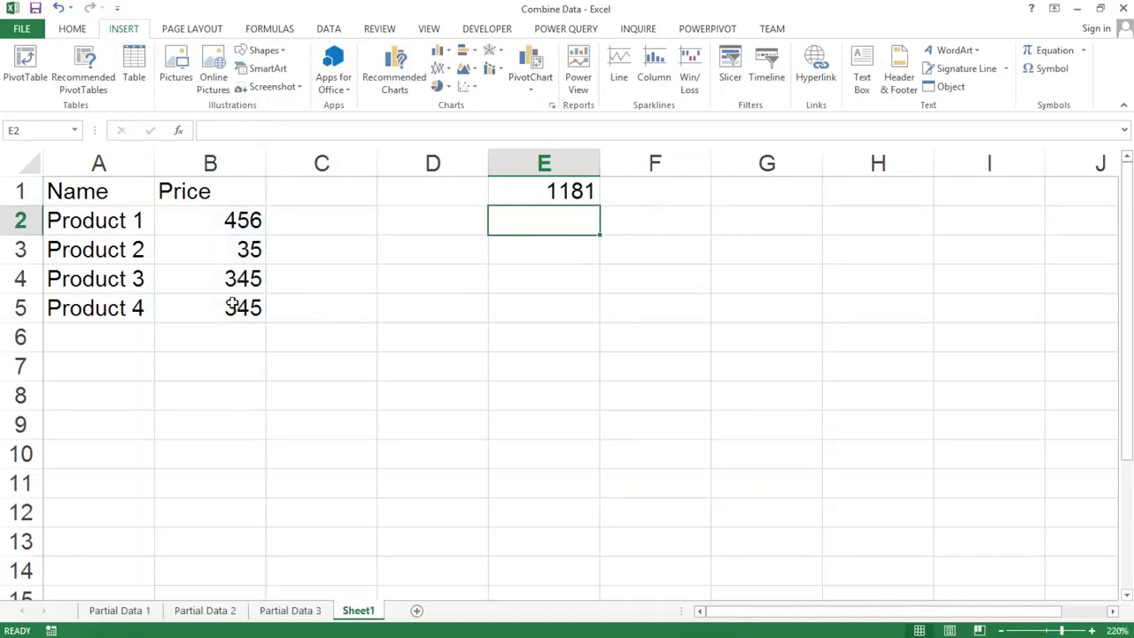
{"action": "double_click", "coordinate": [567, 190]}
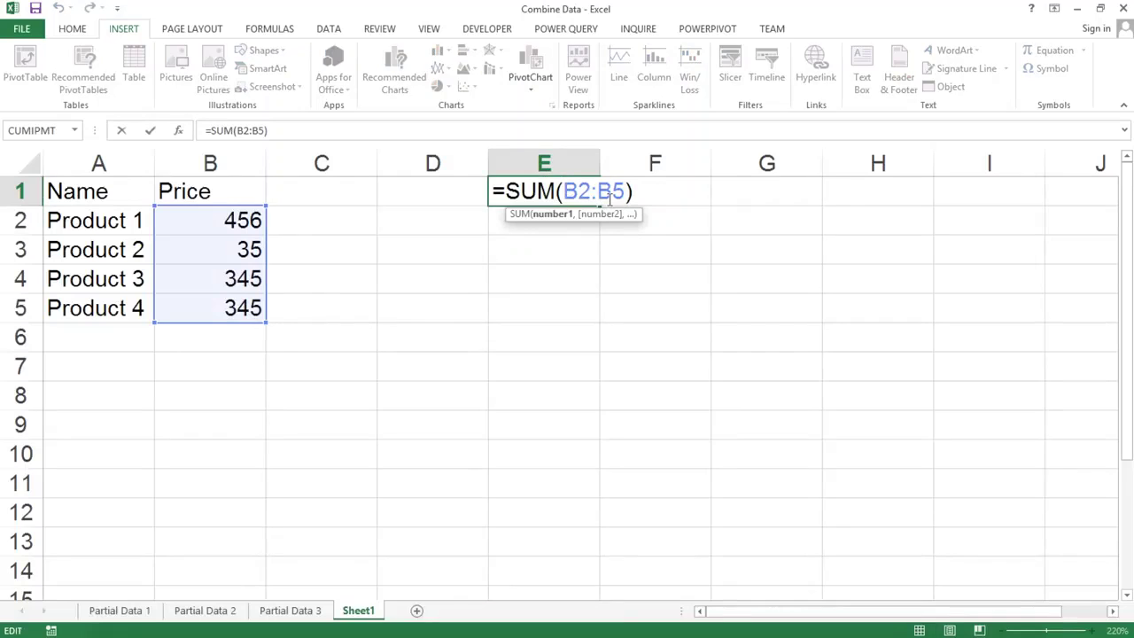
{"action": "key", "text": "Return"}
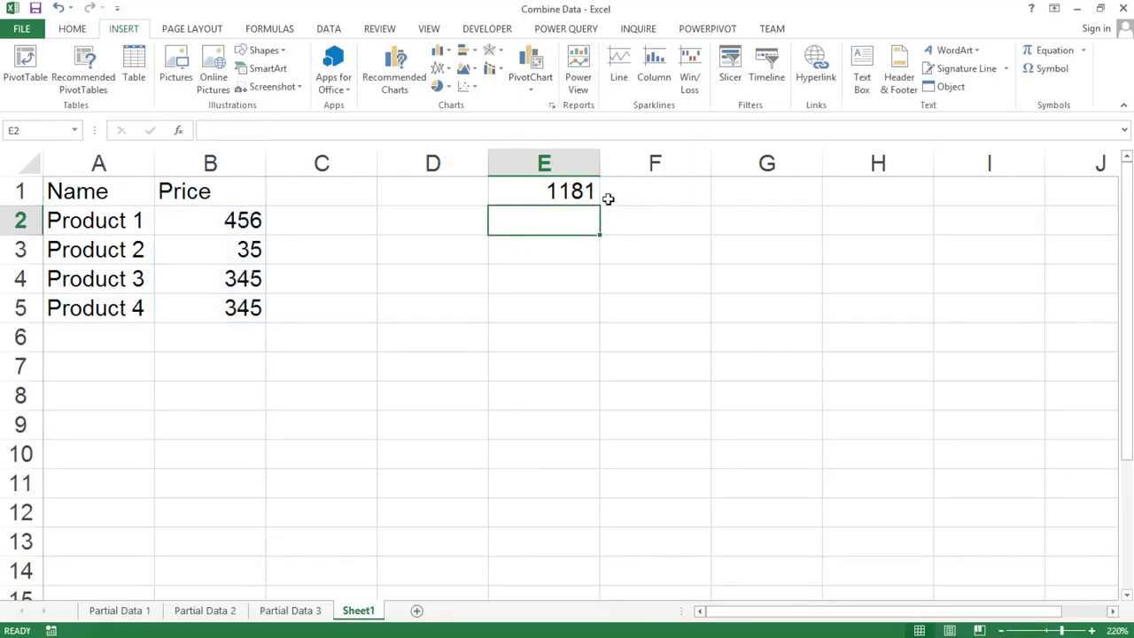
- Extend the name series to Product 5 in A6 and enter its price 500 in B6
{"action": "key", "text": "Down"}
{"action": "key", "text": "Down"}
{"action": "key", "text": "Down"}
{"action": "key", "text": "Down"}
{"action": "key", "text": "Left"}
{"action": "key", "text": "Left"}
{"action": "key", "text": "Left"}
{"action": "key", "text": "Left"}
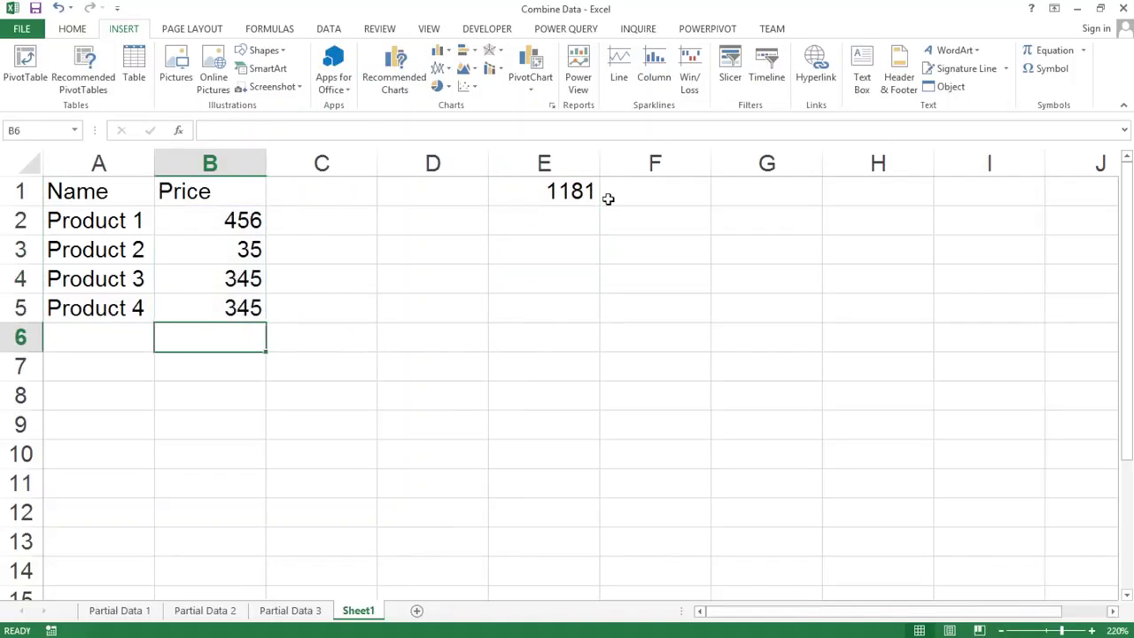
{"action": "left_click", "coordinate": [118, 308]}
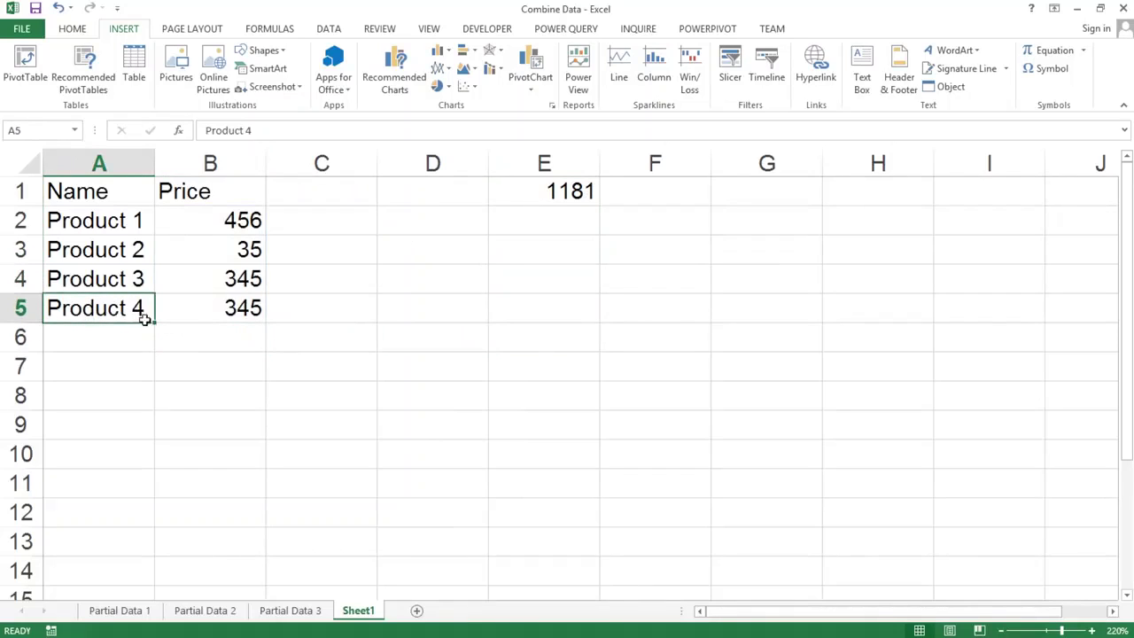
{"action": "left_click_drag", "start_coordinate": [153, 323], "coordinate": [155, 345]}
{"action": "left_click", "coordinate": [213, 340]}
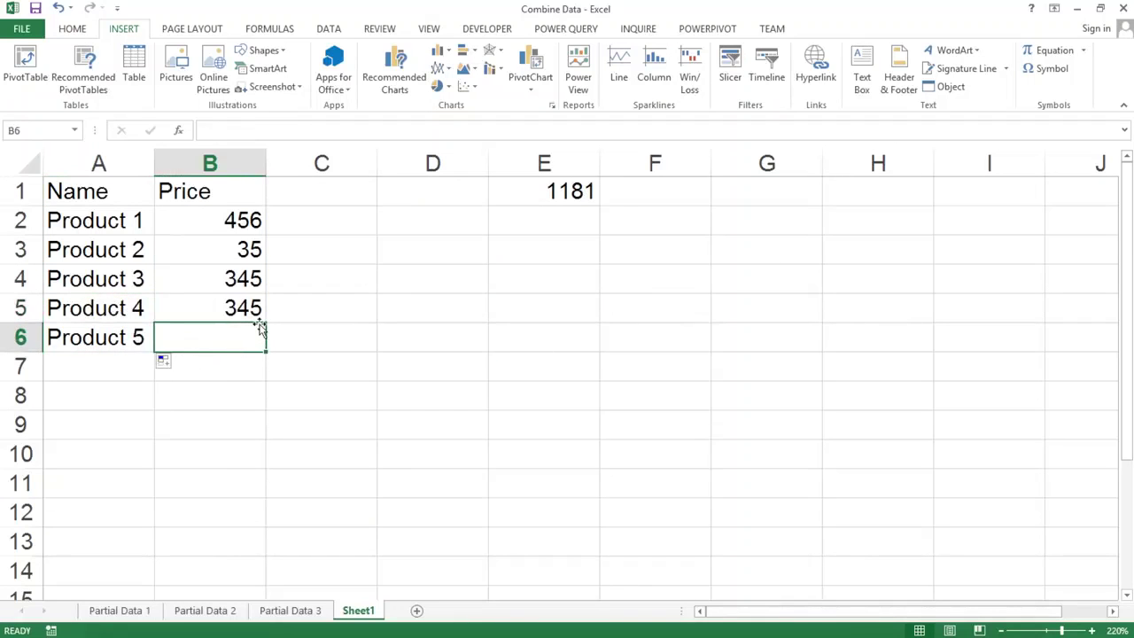
{"action": "type", "text": "500"}
{"action": "key", "text": "Return"}
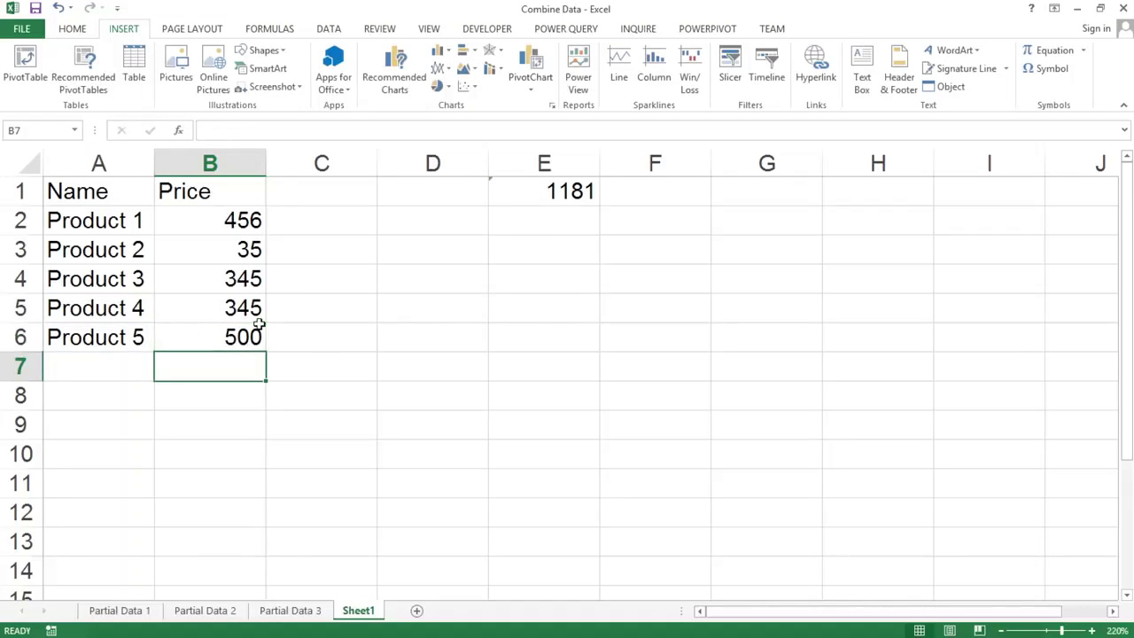
- Change the SUM formula in E1 to cover B2:B6 so it includes Product 5
{"action": "double_click", "coordinate": [561, 200]}
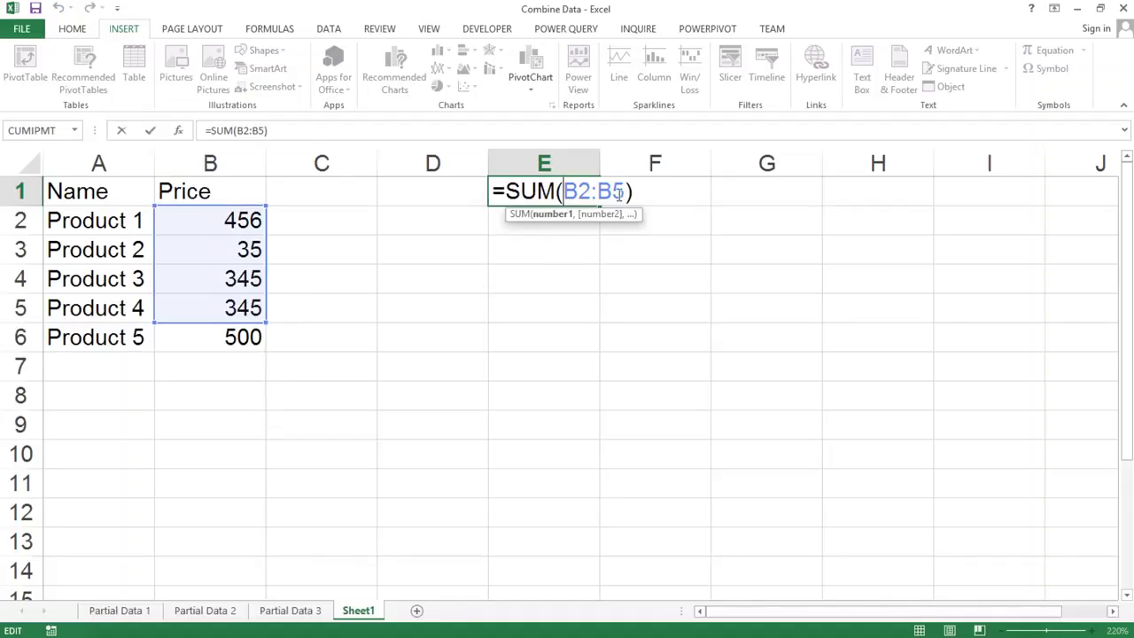
{"action": "left_click_drag", "start_coordinate": [625, 191], "coordinate": [619, 191]}
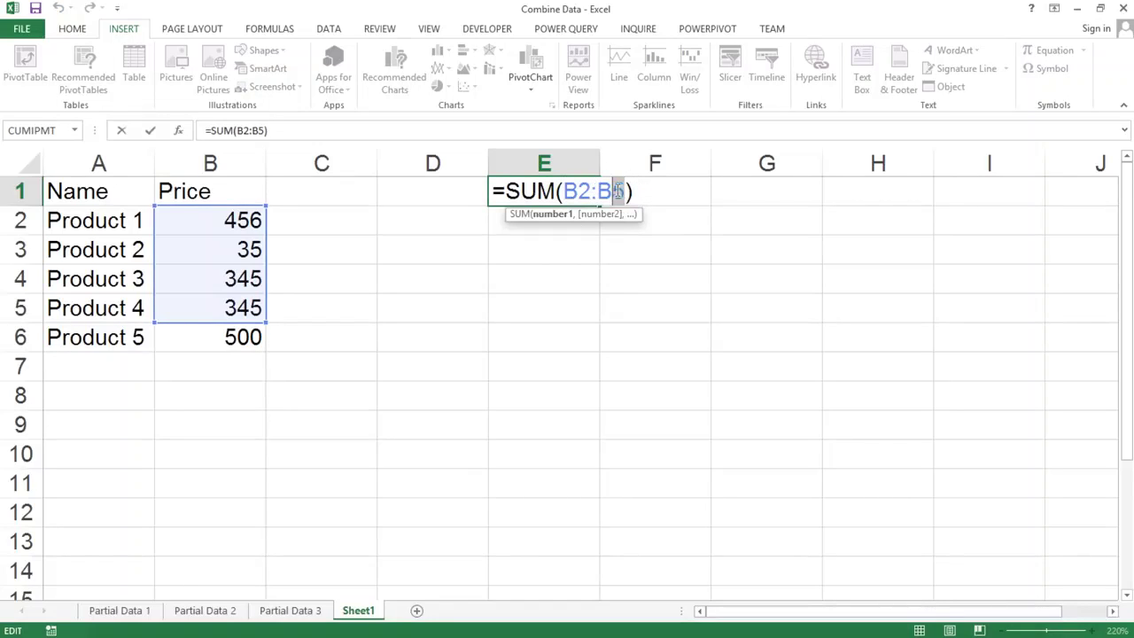
{"action": "type", "text": "6"}
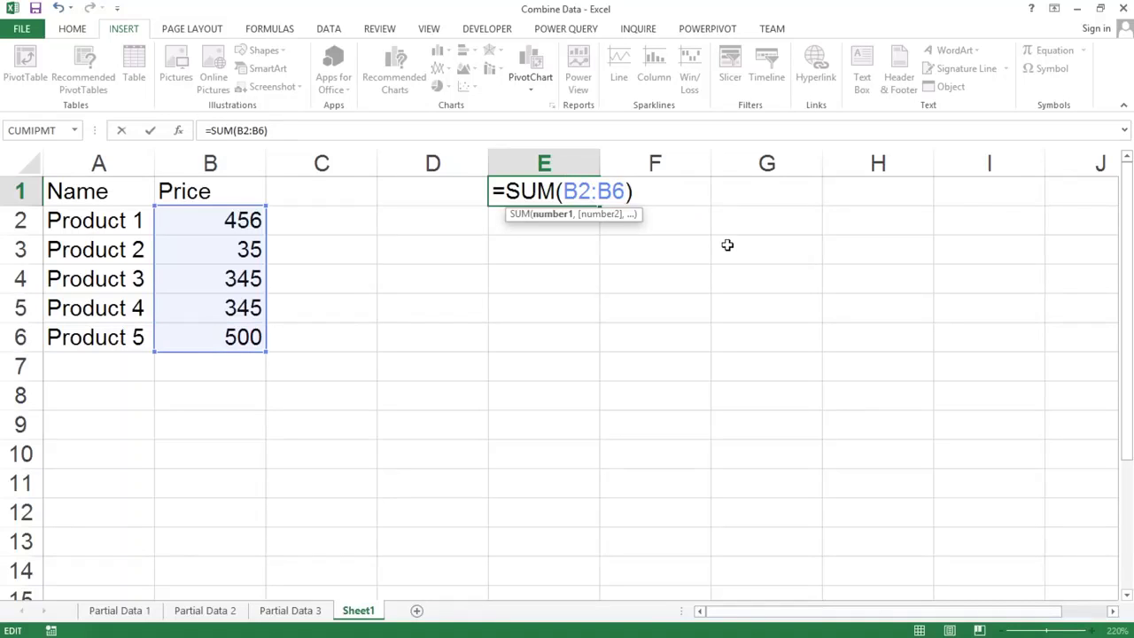
{"action": "key", "text": "Return"}
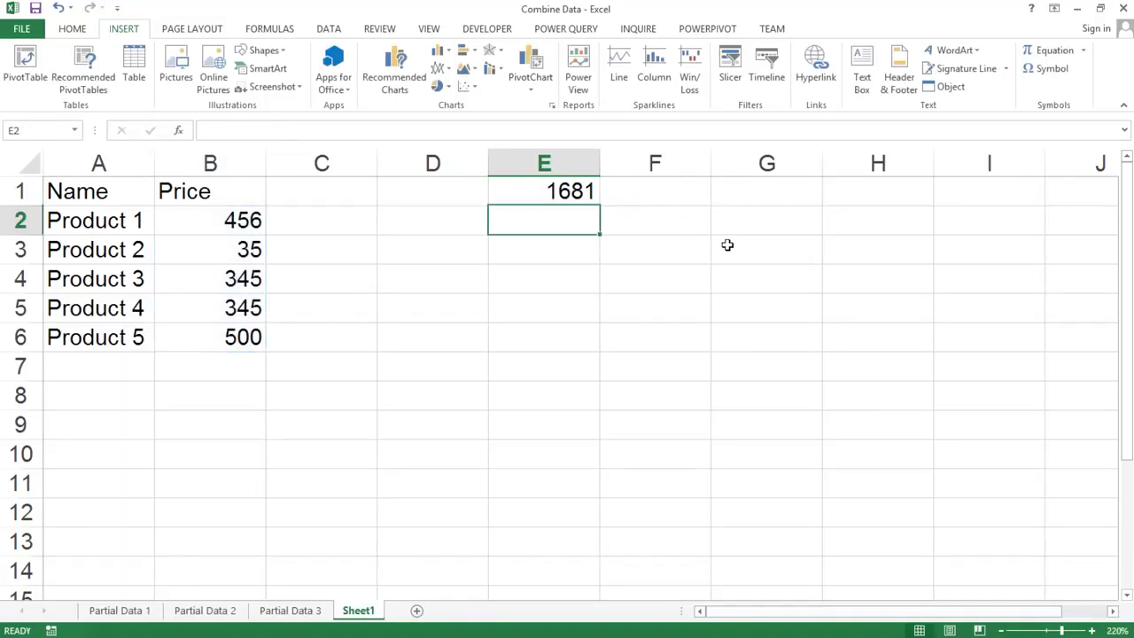
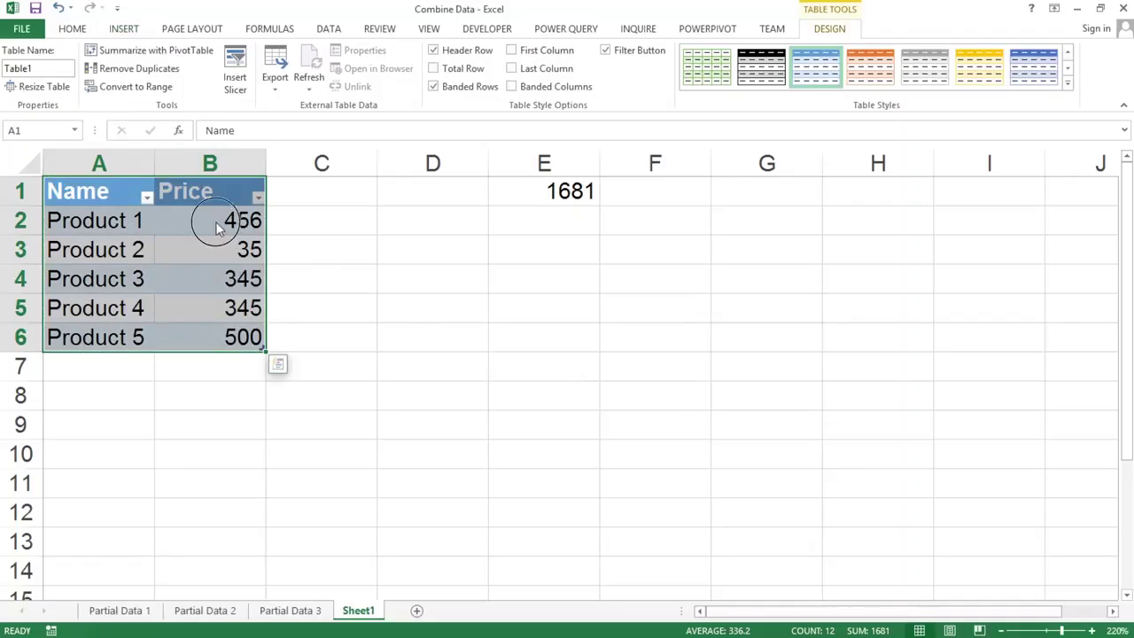
- Apply the plain, unformatted Light table style to the product table and turn off its filter buttons
{"action": "left_click", "coordinate": [215, 221]}
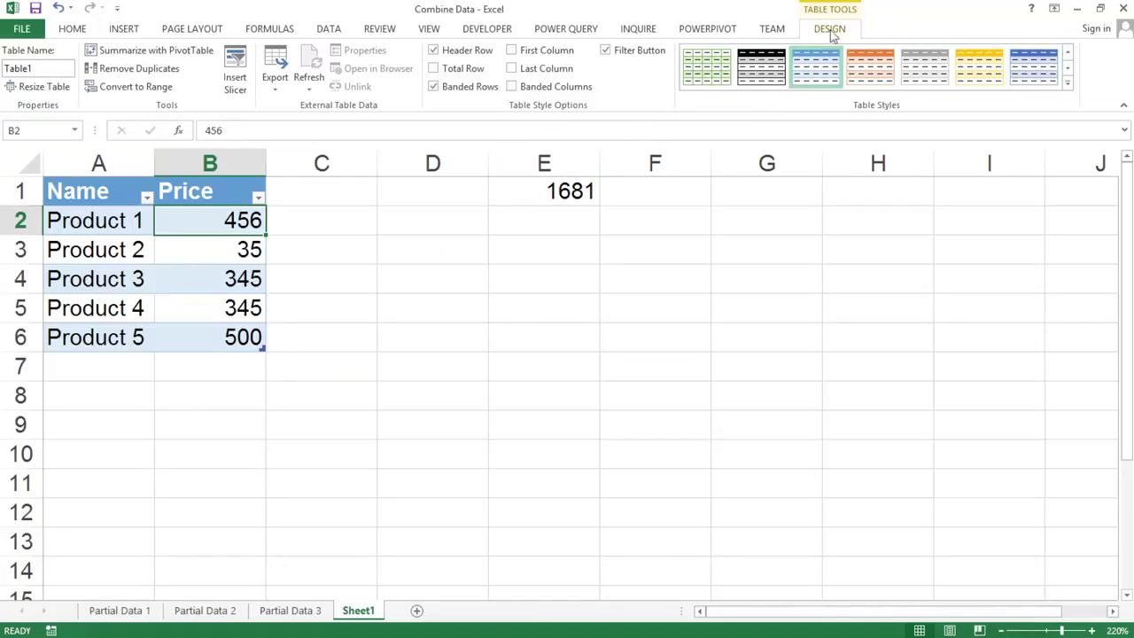
{"action": "left_click", "coordinate": [102, 226]}
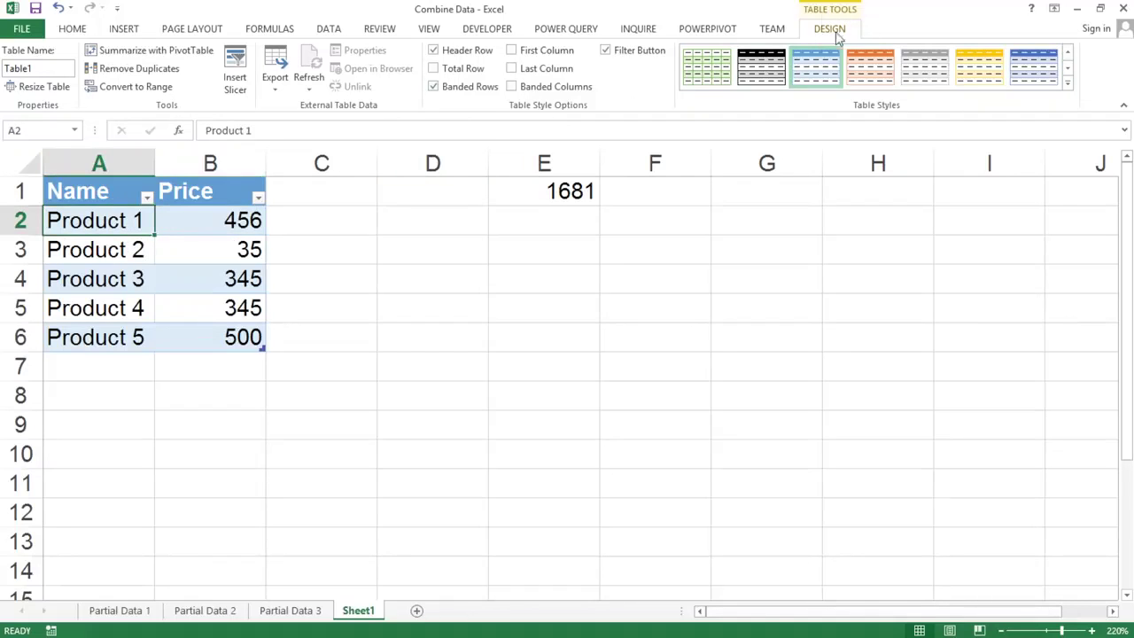
{"action": "left_click", "coordinate": [1068, 82]}
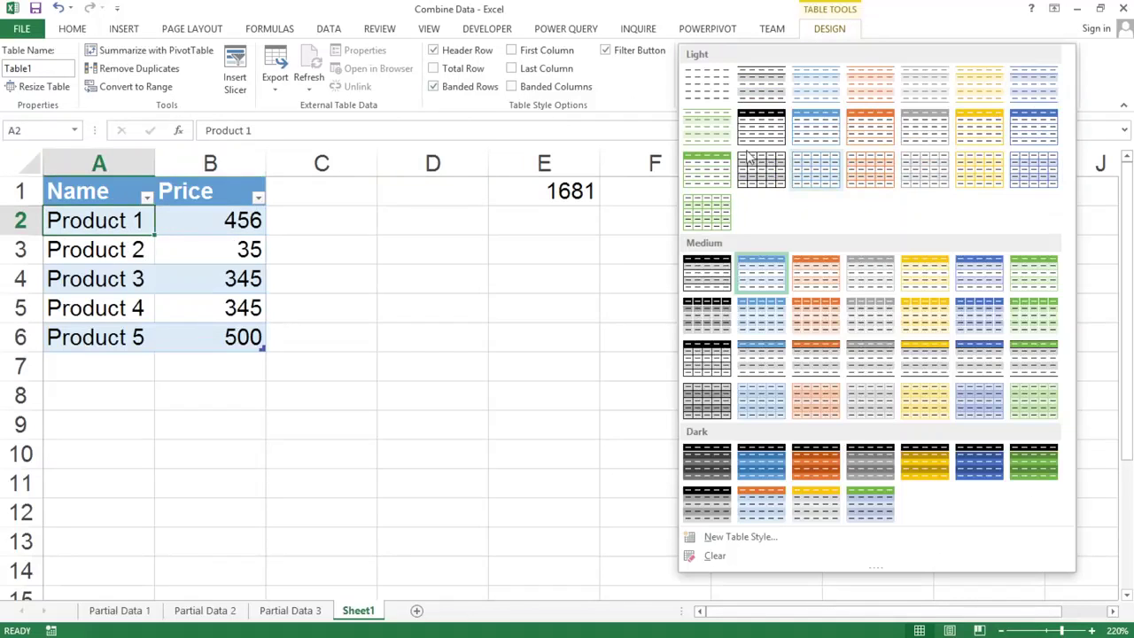
{"action": "left_click", "coordinate": [707, 101]}
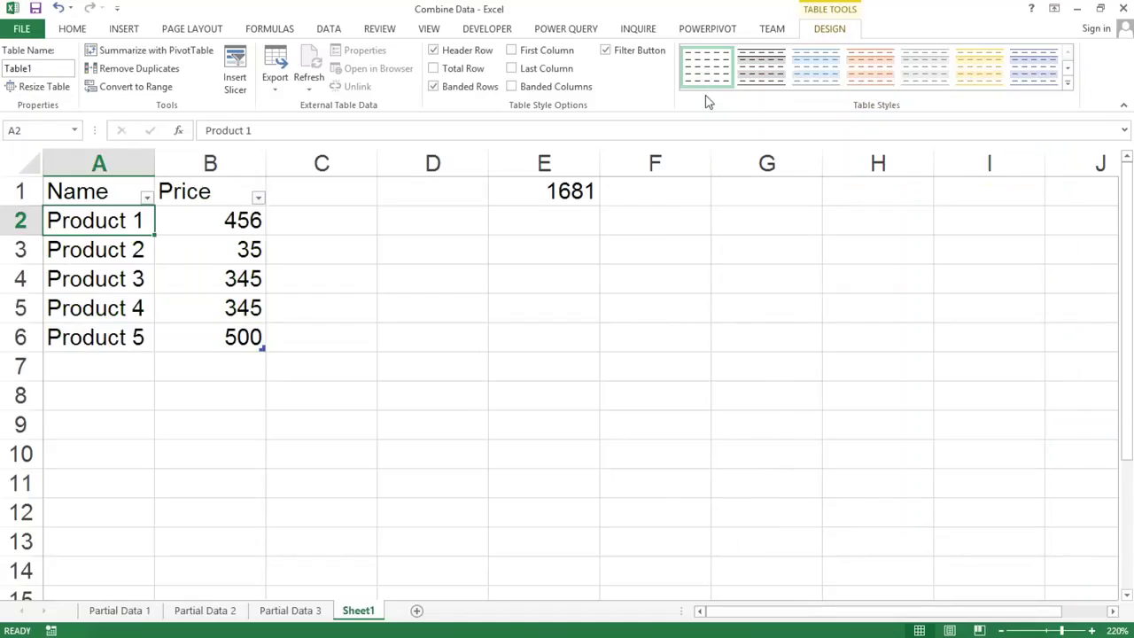
{"action": "left_click", "coordinate": [627, 55]}
{"action": "left_click", "coordinate": [332, 304]}
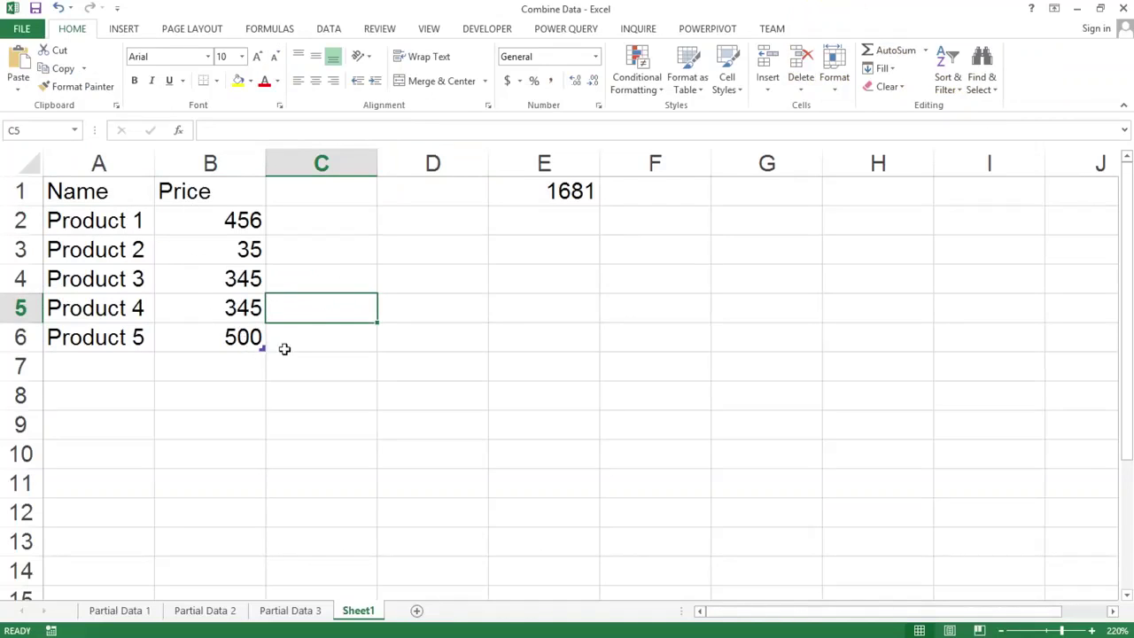
- Add Product 6 in A7 directly below the table and enter its price 400 in B7
{"action": "left_click", "coordinate": [134, 353]}
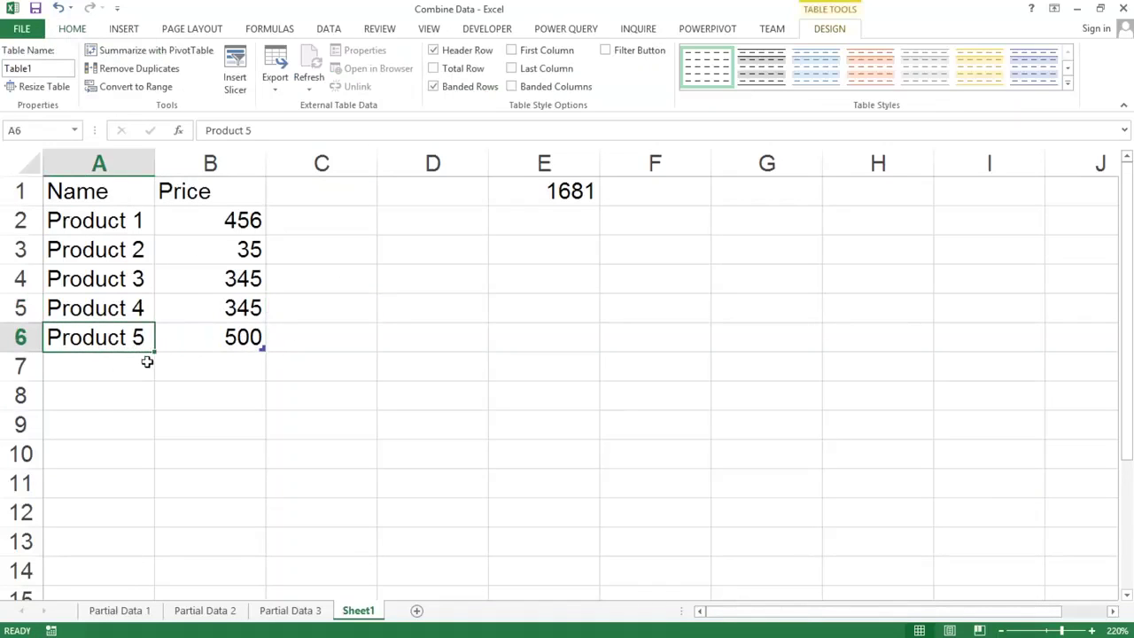
{"action": "left_click", "coordinate": [147, 361]}
{"action": "type", "text": "Pro"}
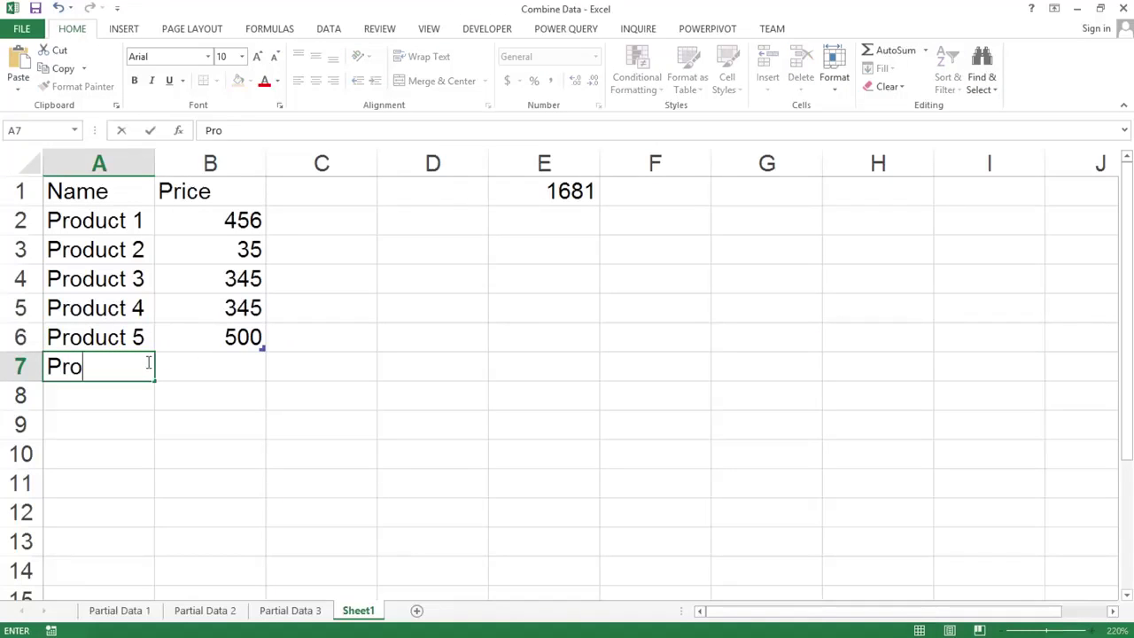
{"action": "type", "text": "duct 6"}
{"action": "key", "text": "Tab"}
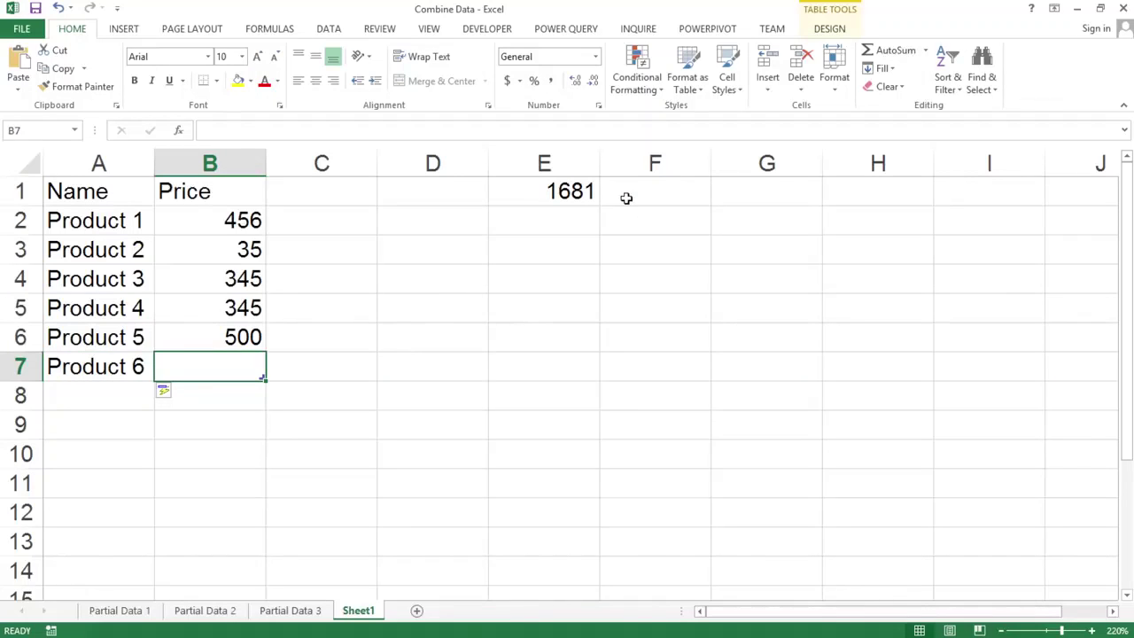
{"action": "type", "text": "400"}
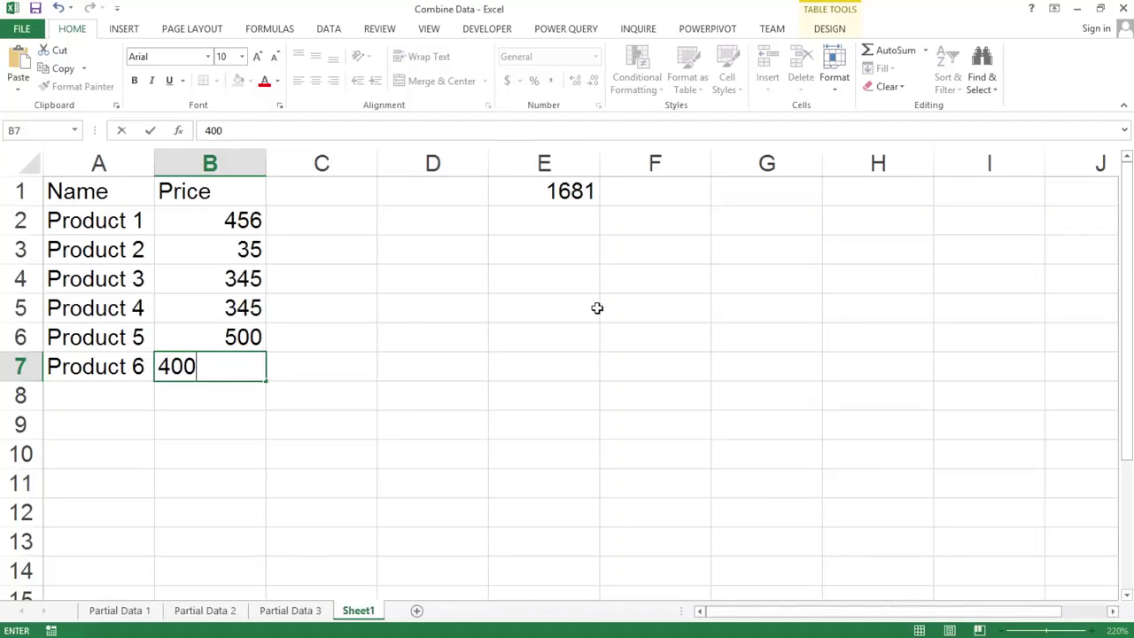
{"action": "key", "text": "Return"}
- Inspect the range referenced by the SUM formula in E1 and compare it with the table's extent
{"action": "left_click", "coordinate": [565, 190]}
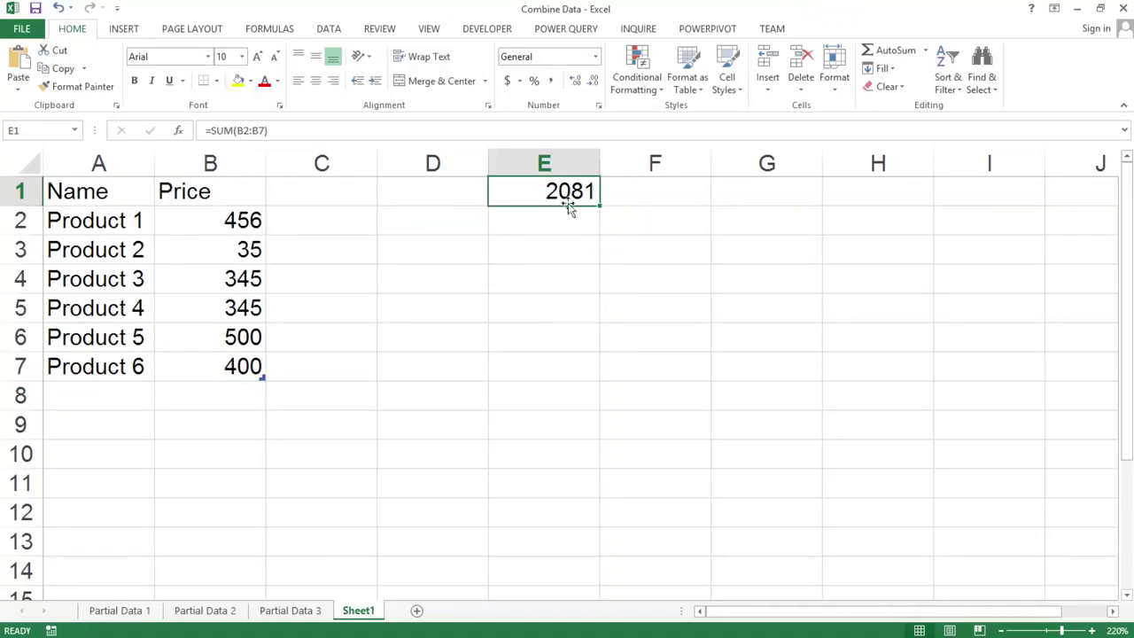
{"action": "double_click", "coordinate": [572, 190]}
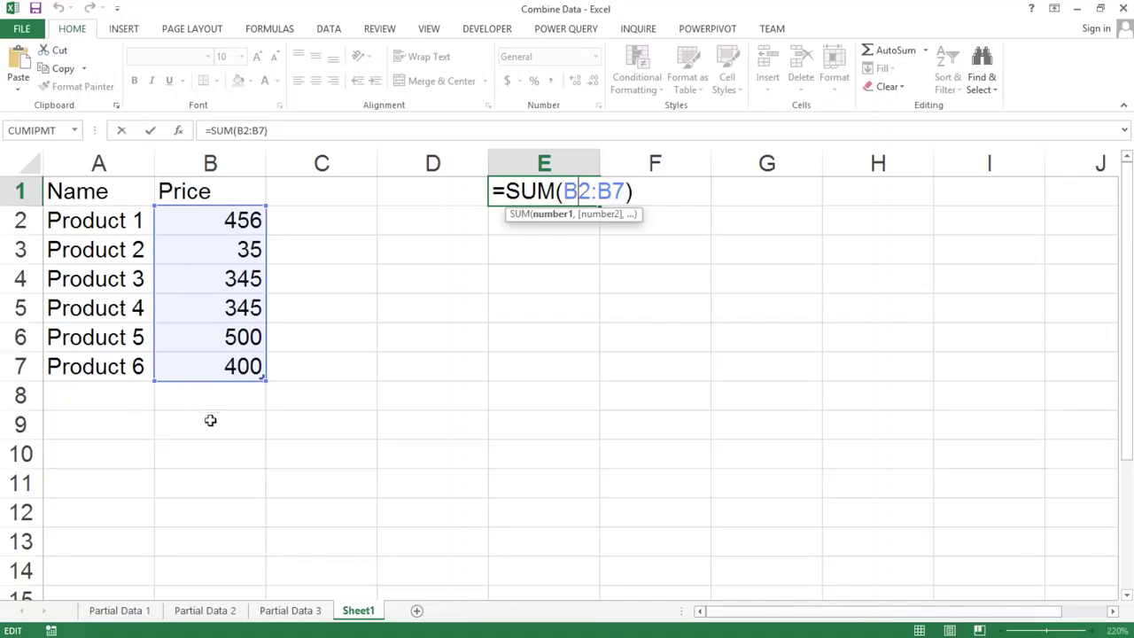
{"action": "key", "text": "Return"}
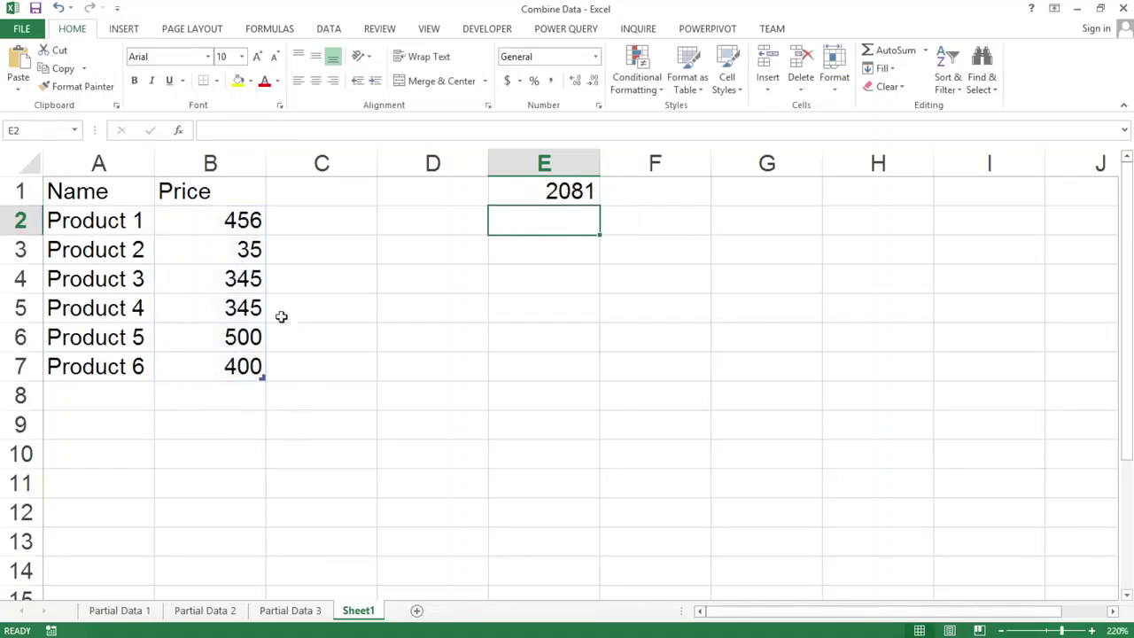
{"action": "left_click", "coordinate": [102, 196]}
{"action": "left_click_drag", "start_coordinate": [198, 235], "coordinate": [197, 390]}
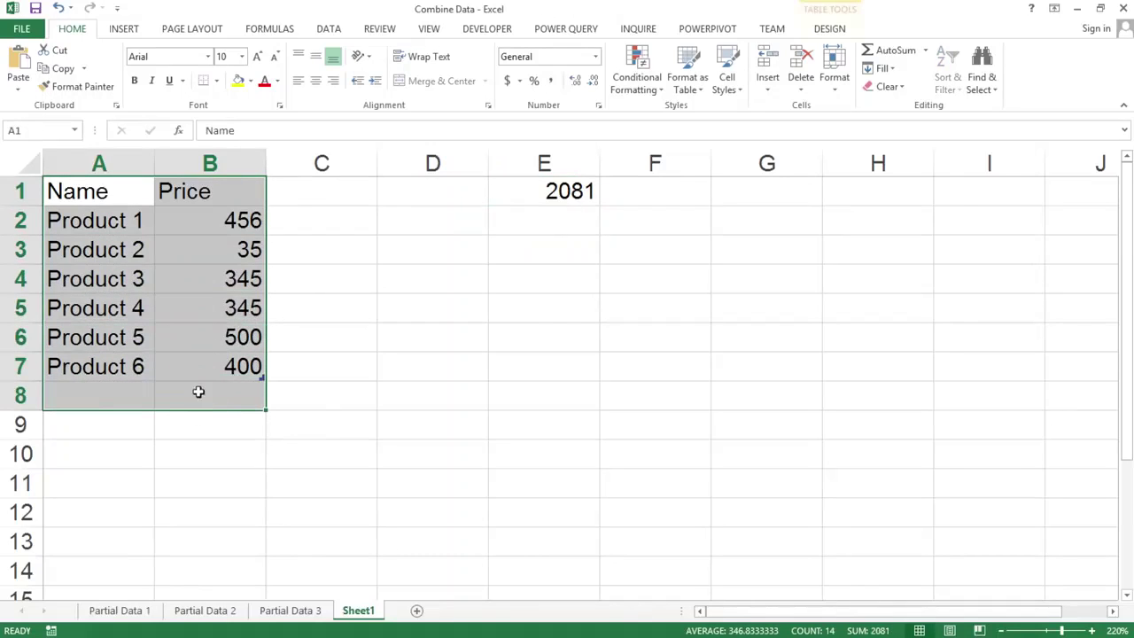
{"action": "double_click", "coordinate": [551, 190]}
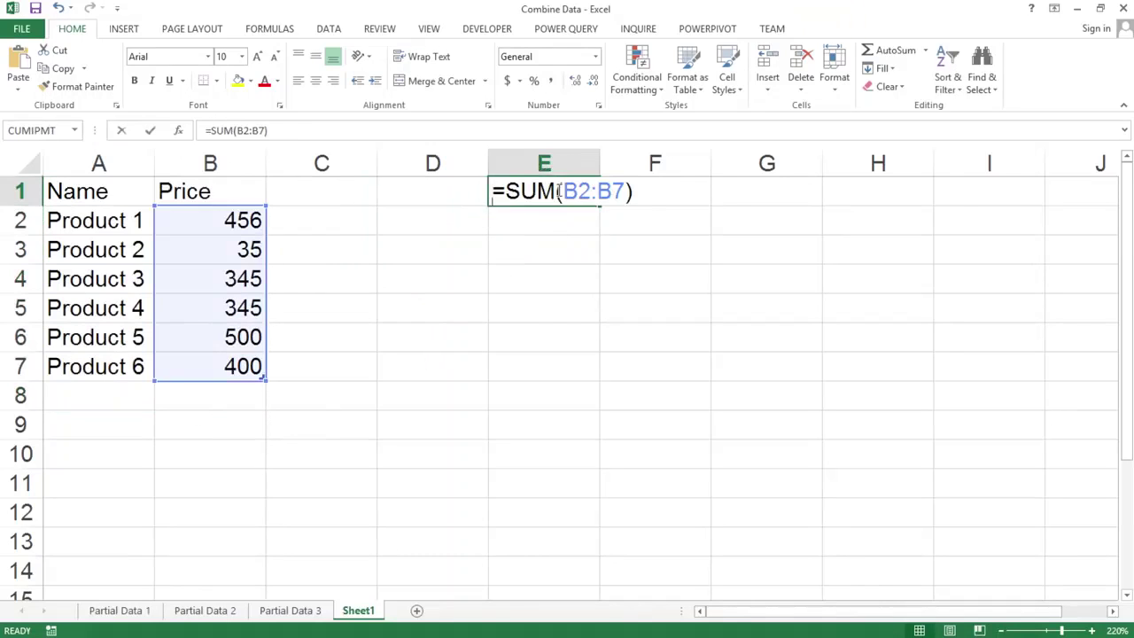
{"action": "key", "text": "Return"}
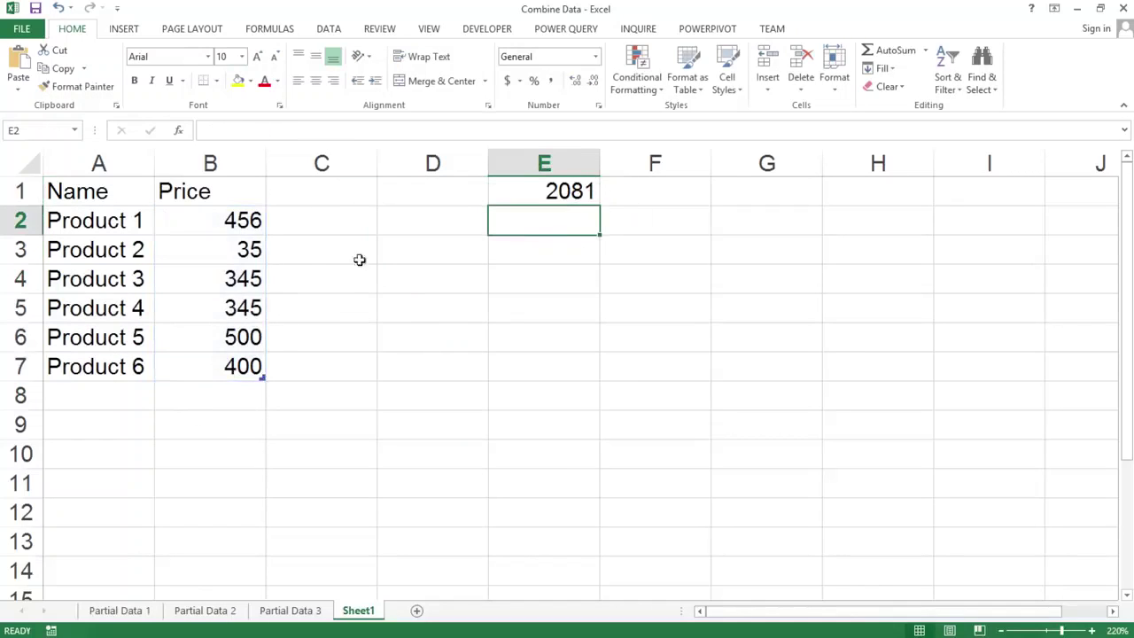
- Review the empty rows below the product table and recheck which cells the formula in E1 sums
{"action": "left_click", "coordinate": [224, 391]}
{"action": "left_click", "coordinate": [216, 456]}
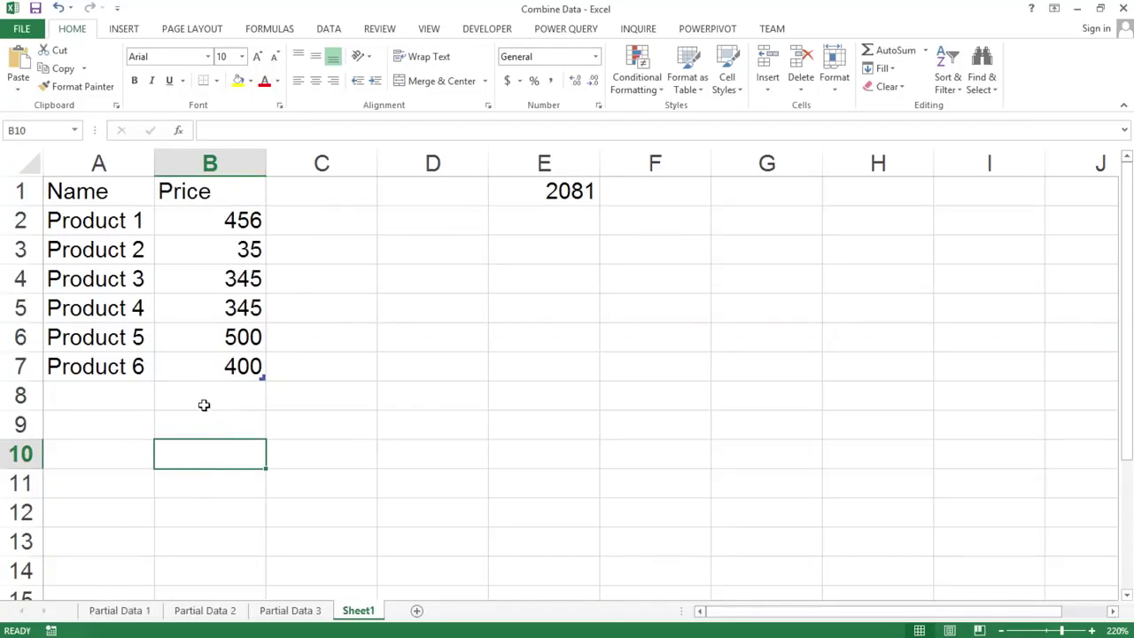
{"action": "left_click_drag", "start_coordinate": [104, 402], "coordinate": [235, 399]}
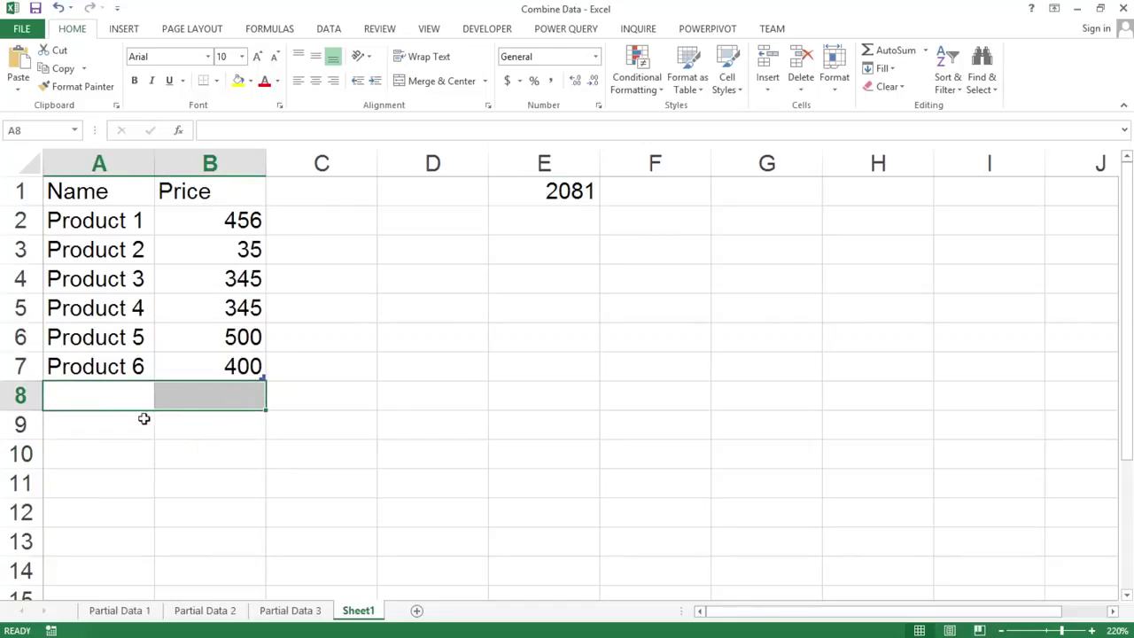
{"action": "left_click_drag", "start_coordinate": [142, 418], "coordinate": [187, 421]}
{"action": "left_click", "coordinate": [203, 455]}
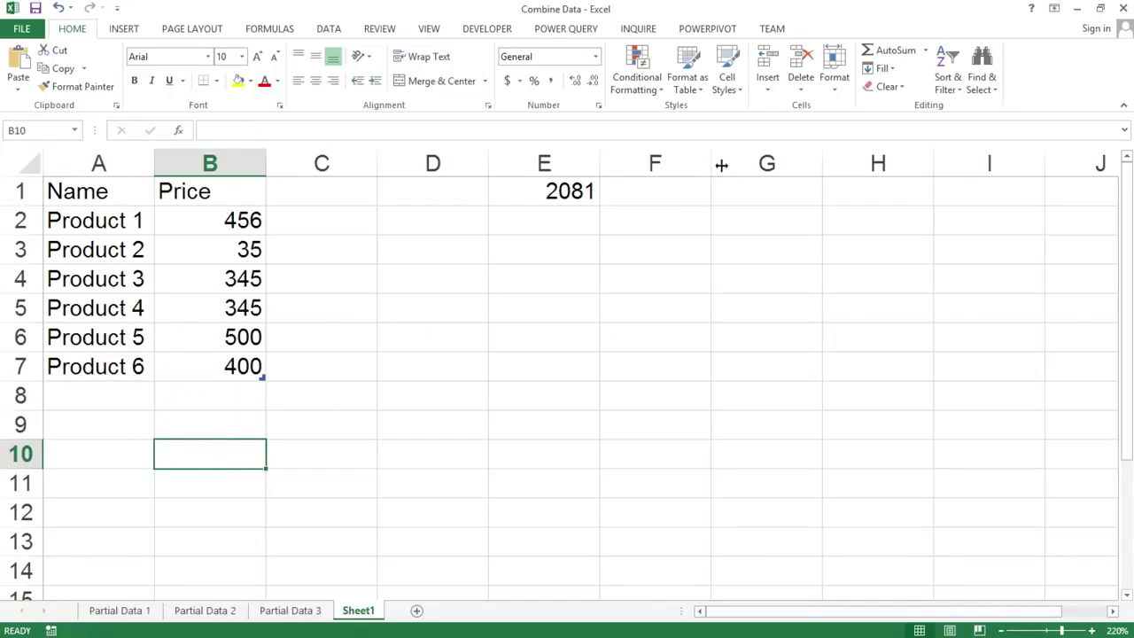
{"action": "left_click", "coordinate": [558, 197]}
{"action": "double_click", "coordinate": [561, 192]}
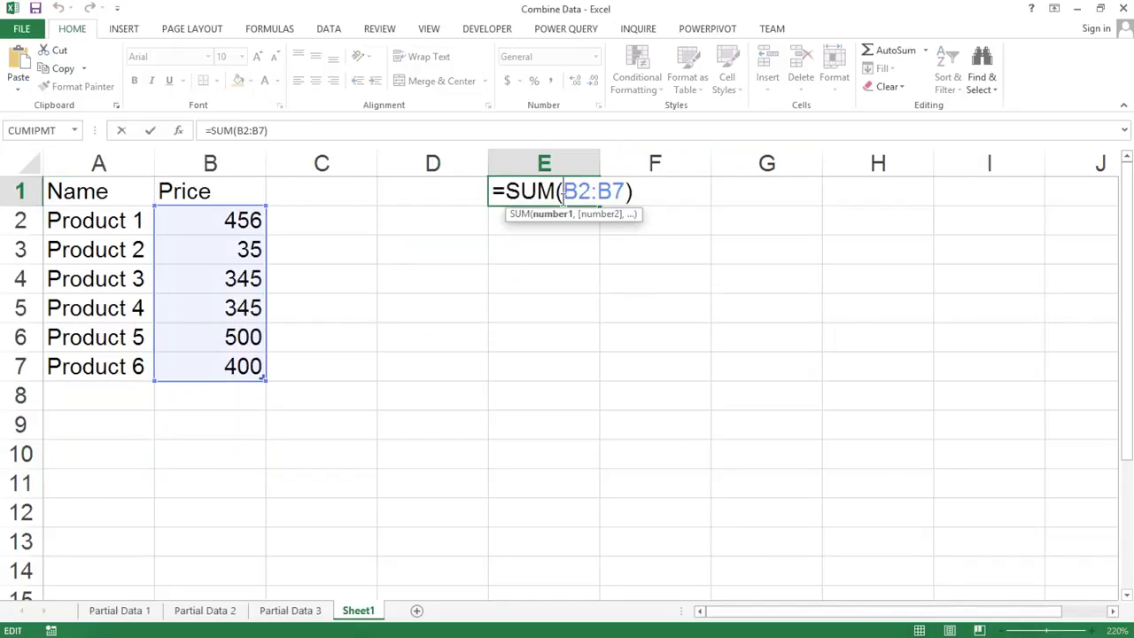
{"action": "key", "text": "Return"}
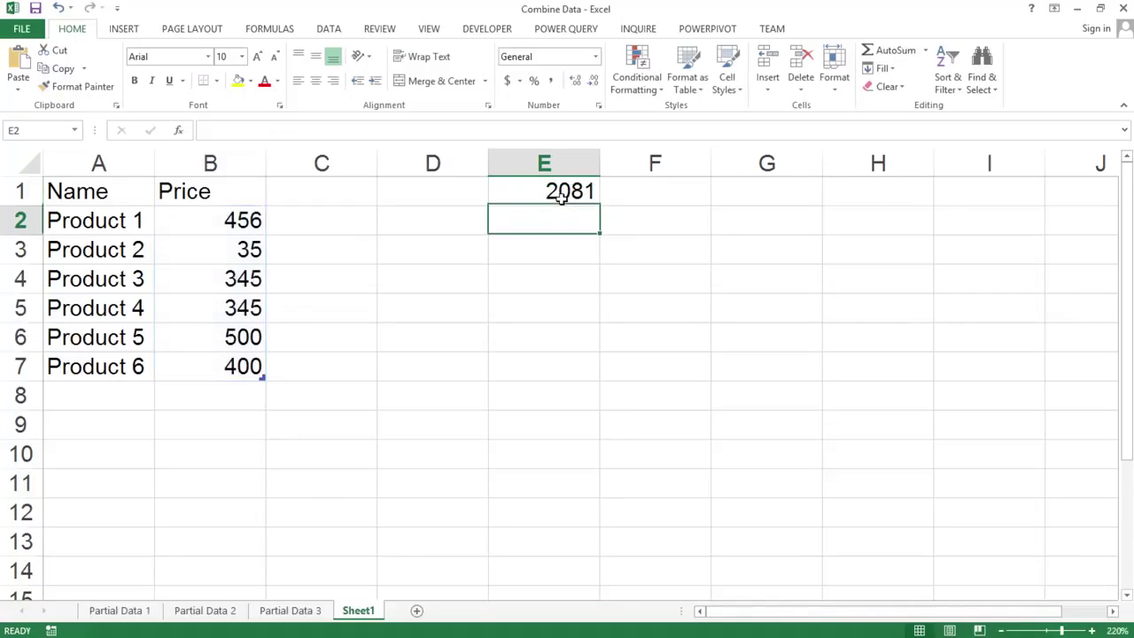
- Add a test row directly below the table with the name eretret in A8 and the price 500 in B8
{"action": "left_click", "coordinate": [91, 397]}
{"action": "type", "text": "eretret"}
{"action": "key", "text": "Tab"}
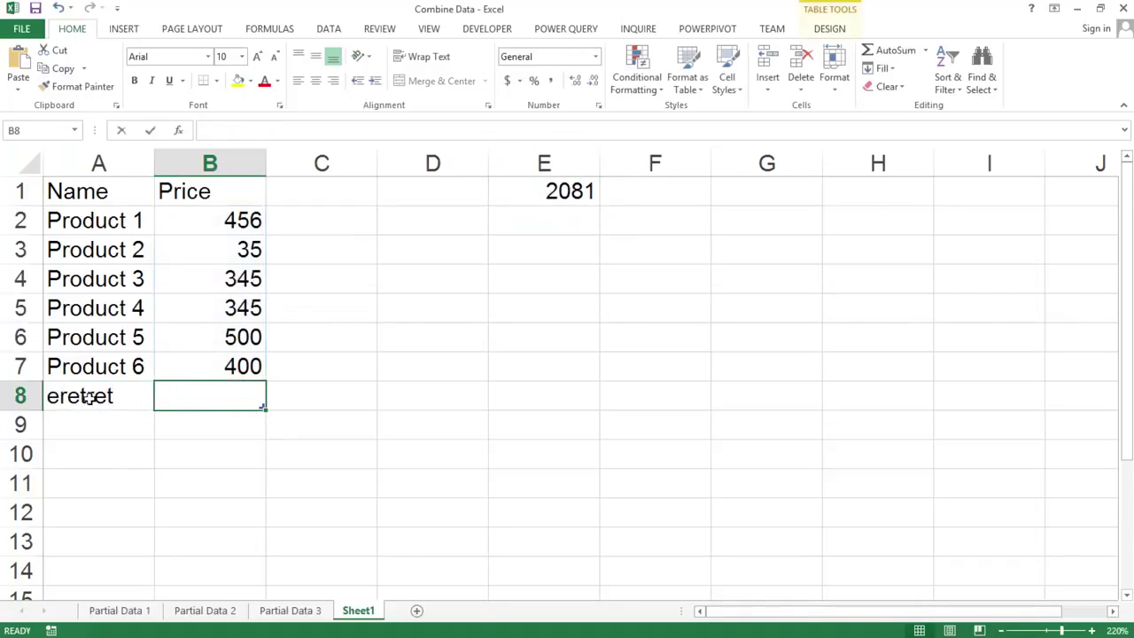
{"action": "type", "text": "500"}
{"action": "key", "text": "Tab"}
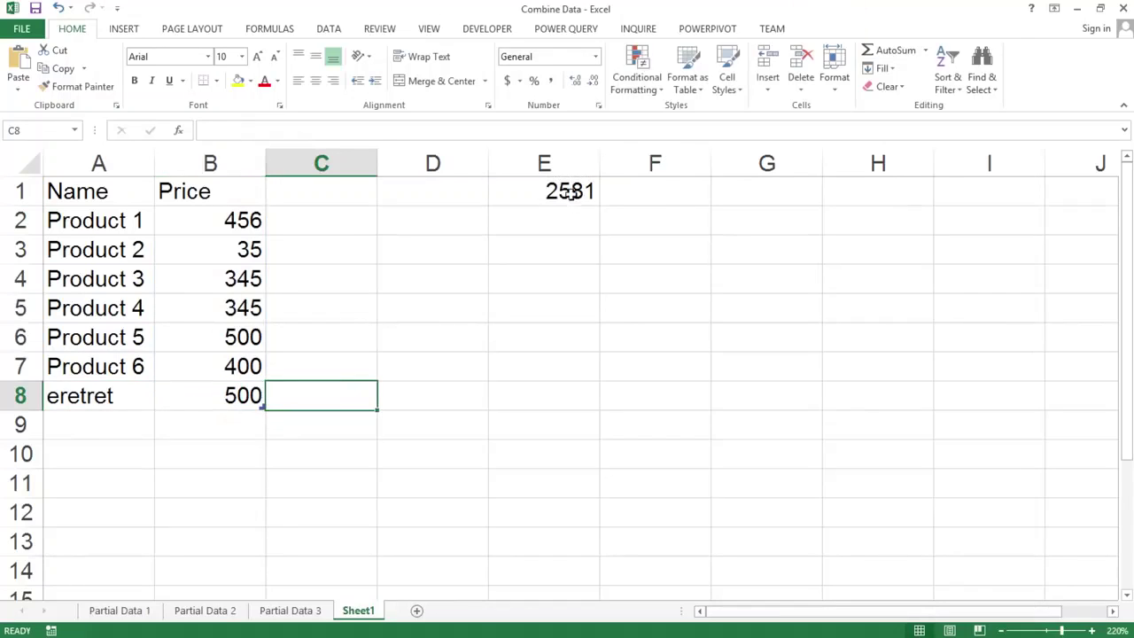
{"action": "left_click", "coordinate": [571, 193]}
- Enter two more prices below the table without names: 100 in B9 and 200 in B10
{"action": "left_click", "coordinate": [231, 431]}
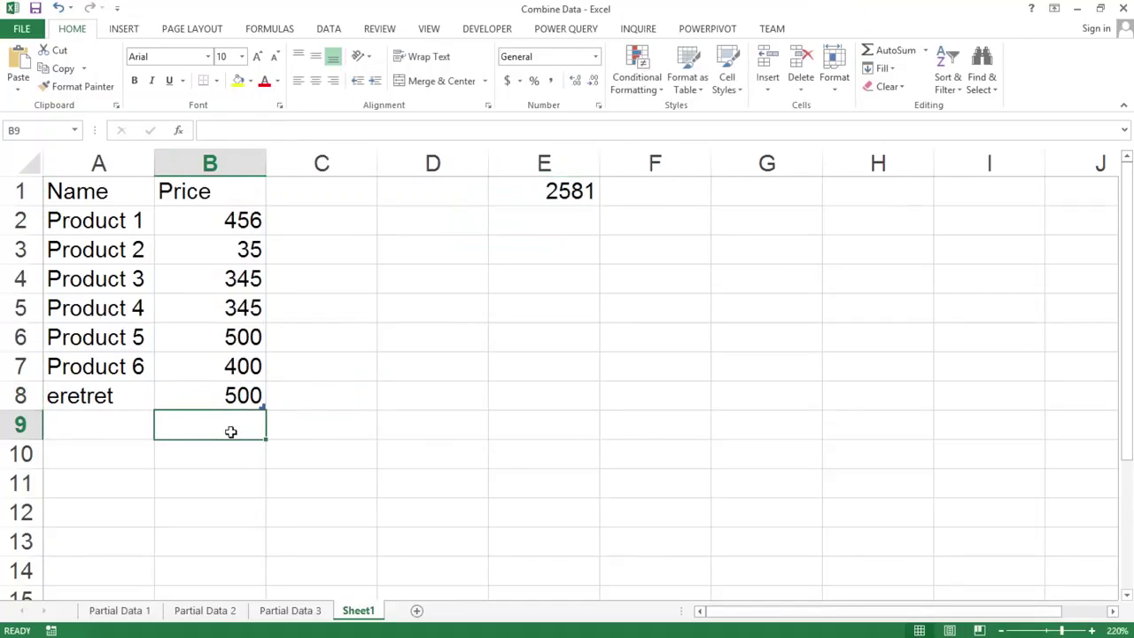
{"action": "type", "text": "100"}
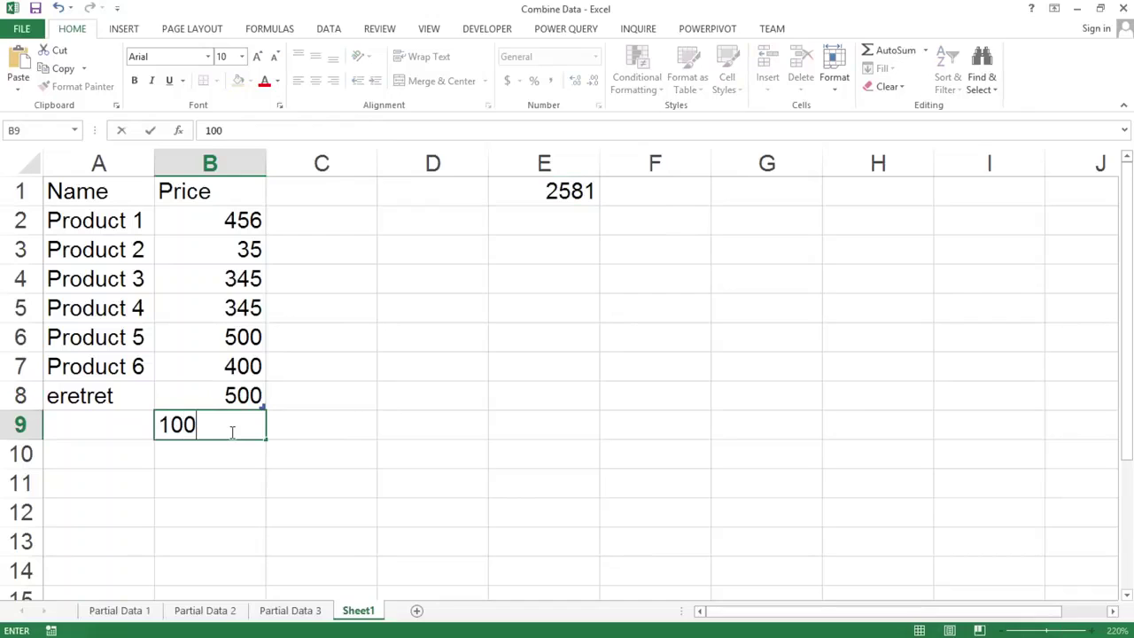
{"action": "key", "text": "Return"}
{"action": "type", "text": "200"}
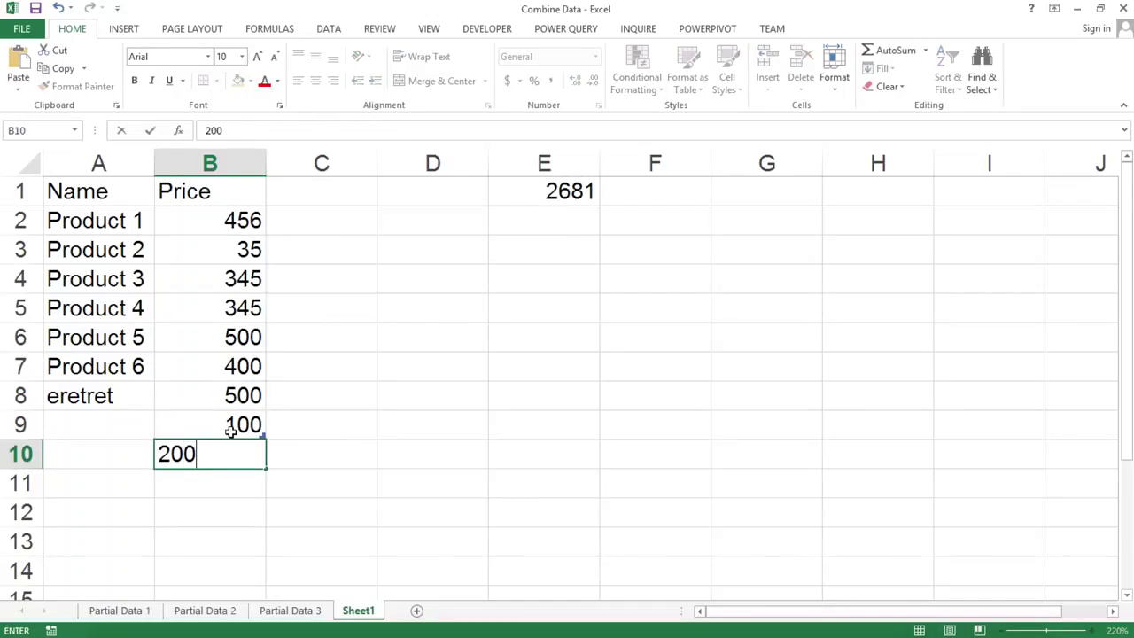
{"action": "key", "text": "Return"}
- Inspect the range summed by the formula in E1 against the extended product table
{"action": "left_click", "coordinate": [526, 203]}
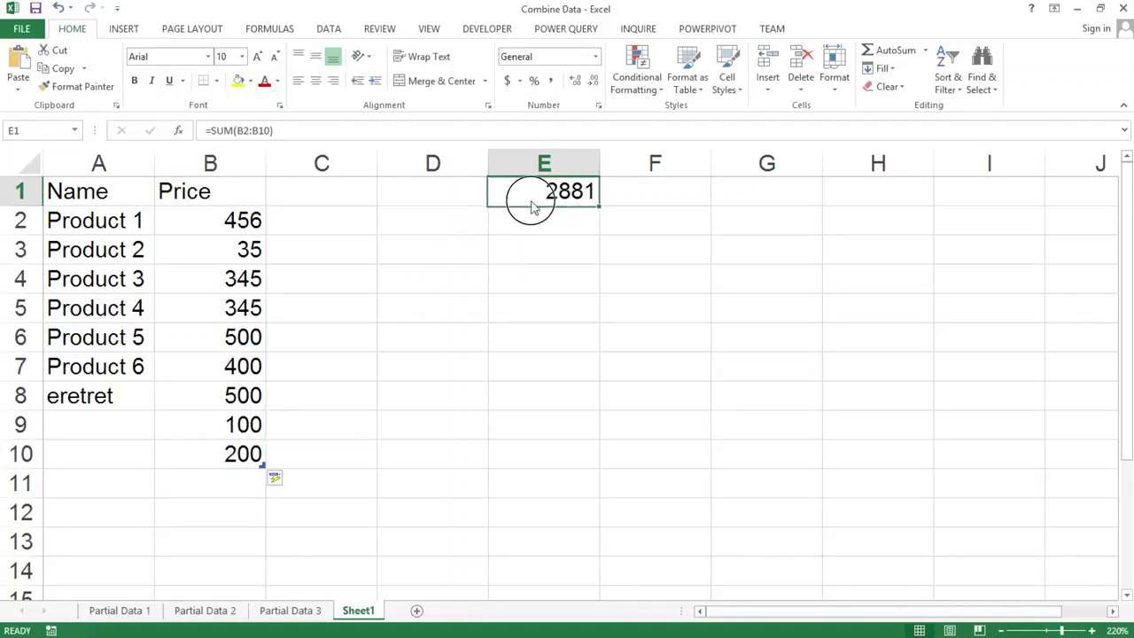
{"action": "double_click", "coordinate": [533, 197]}
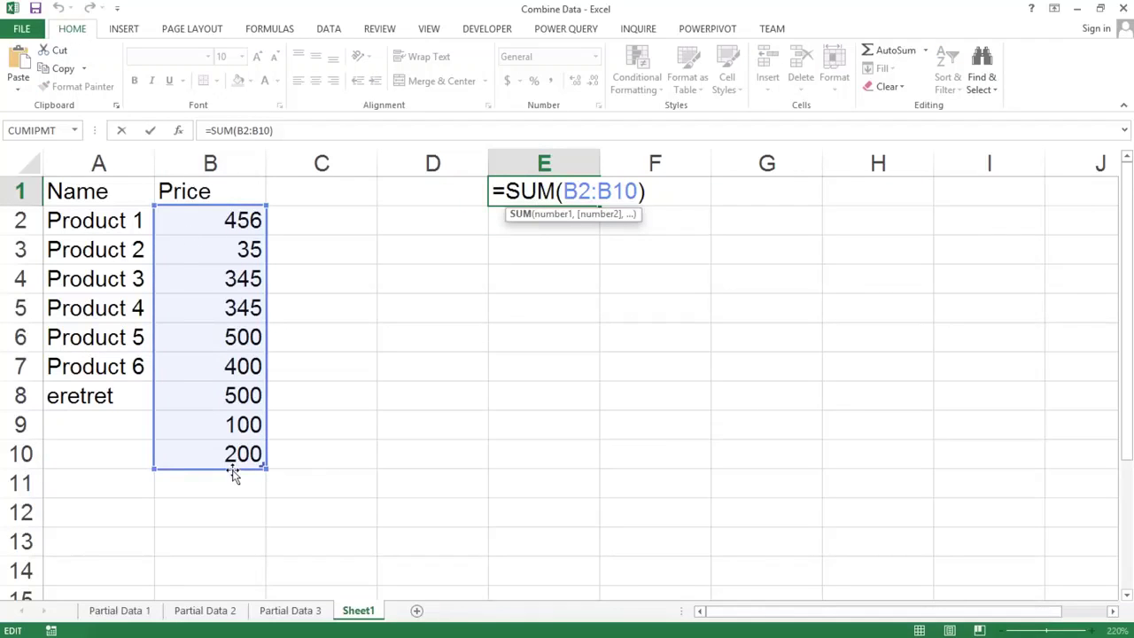
{"action": "key", "text": "Escape"}
{"action": "left_click_drag", "start_coordinate": [119, 198], "coordinate": [243, 483]}
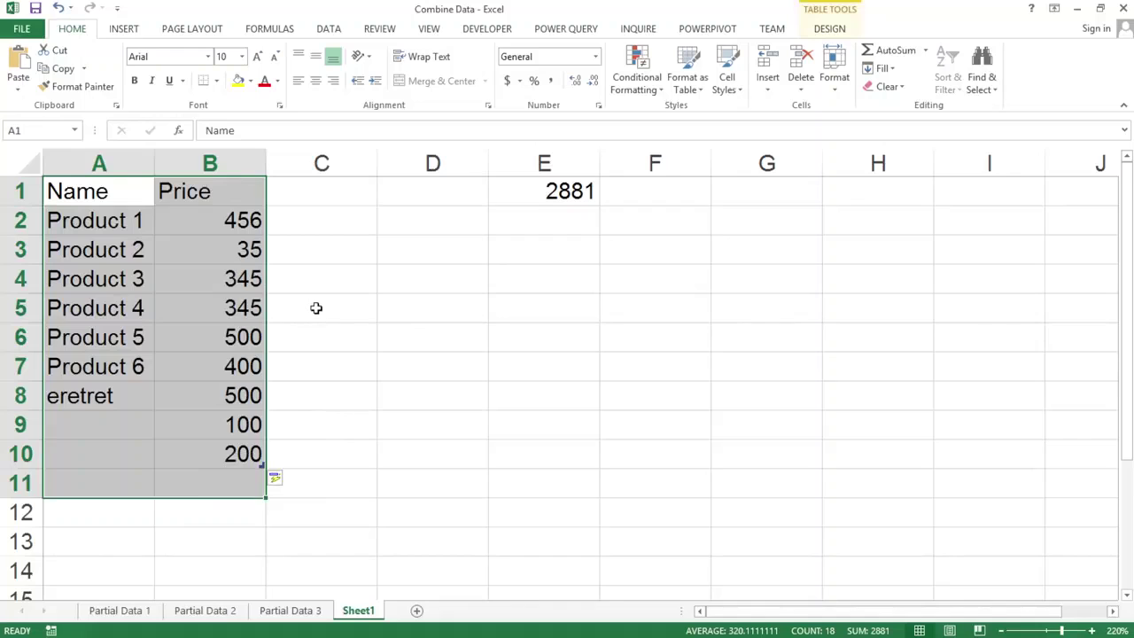
- Delete the sample worksheet Sheet1 and add a new blank worksheet after Partial Data 3
{"action": "right_click", "coordinate": [367, 613]}
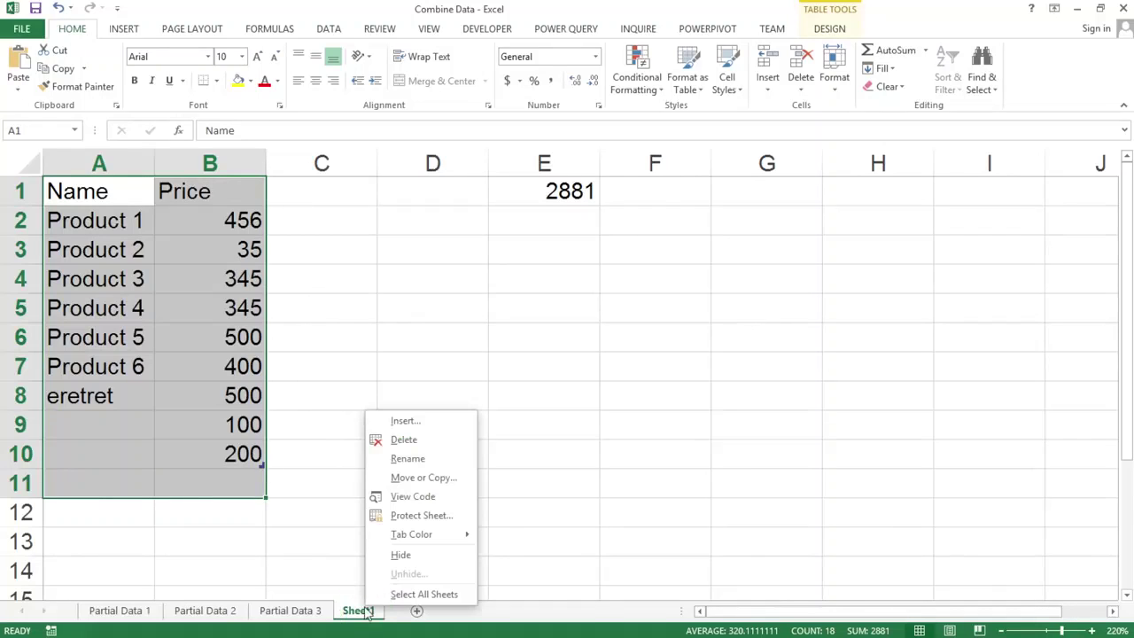
{"action": "left_click", "coordinate": [400, 444]}
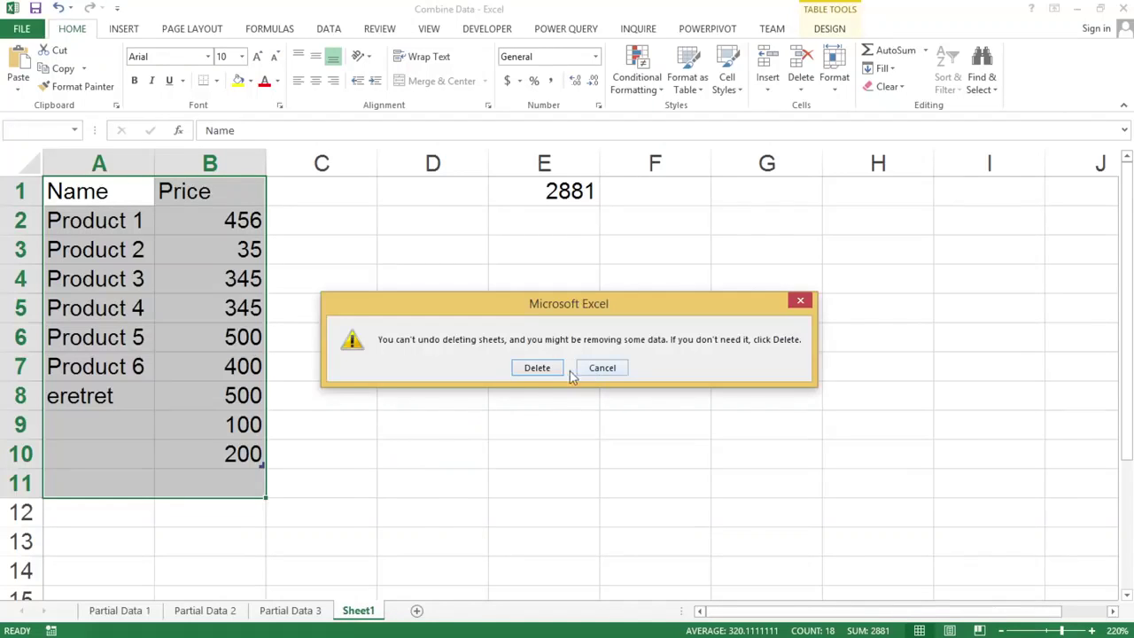
{"action": "left_click", "coordinate": [547, 370]}
{"action": "left_click", "coordinate": [365, 612]}
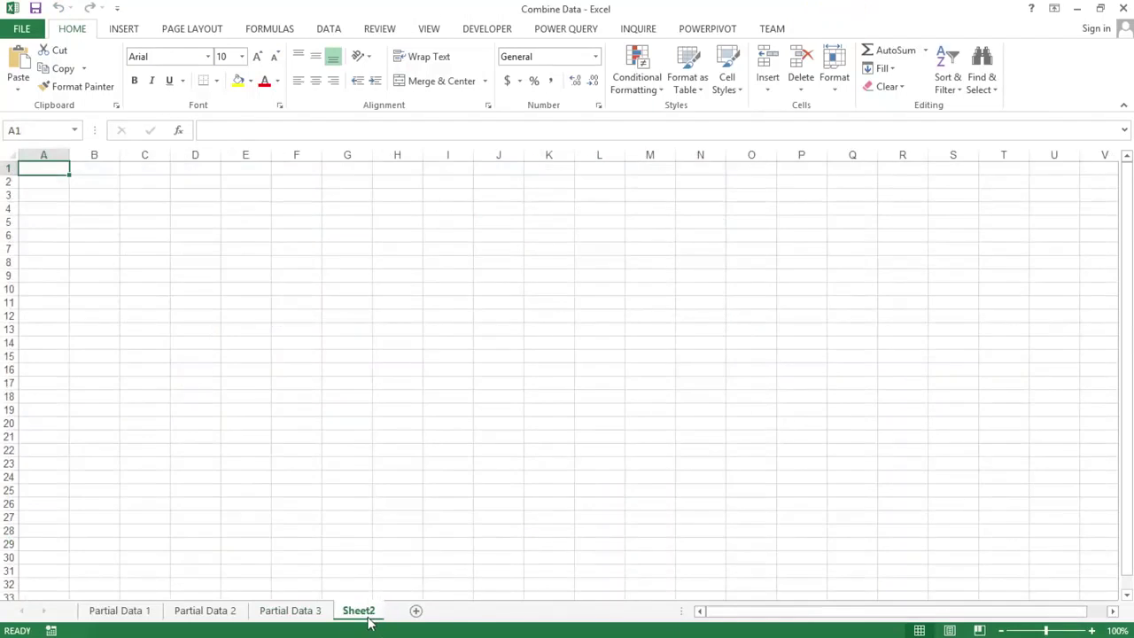
- Convert the range A1:G15 on the Partial Data 1 sheet into a table with headers
{"action": "left_click", "coordinate": [293, 611]}
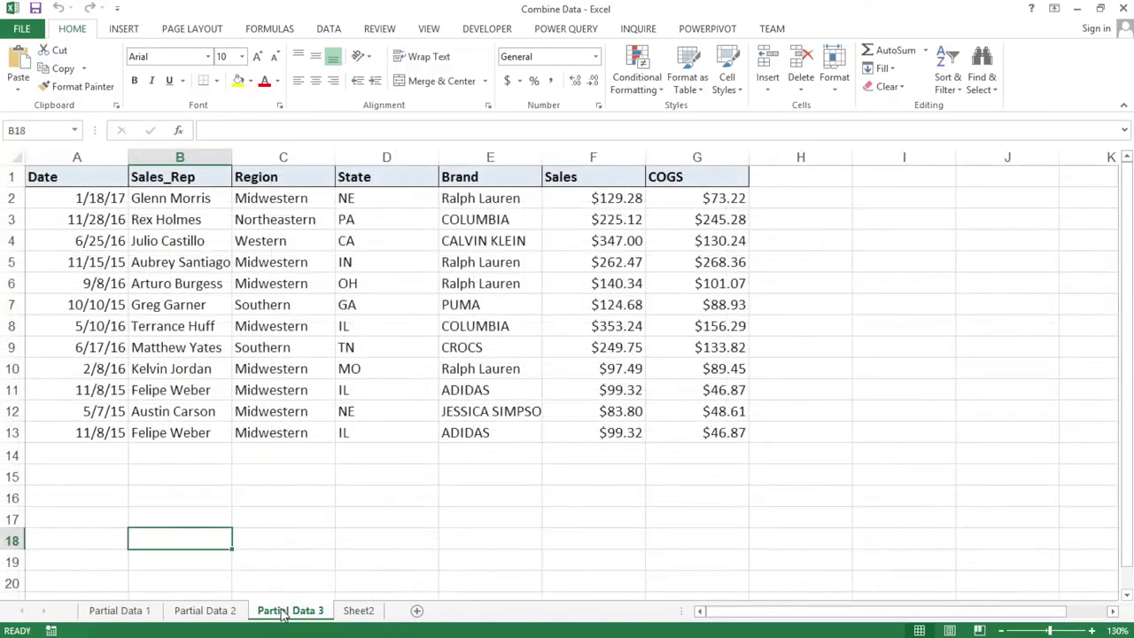
{"action": "left_click", "coordinate": [119, 612]}
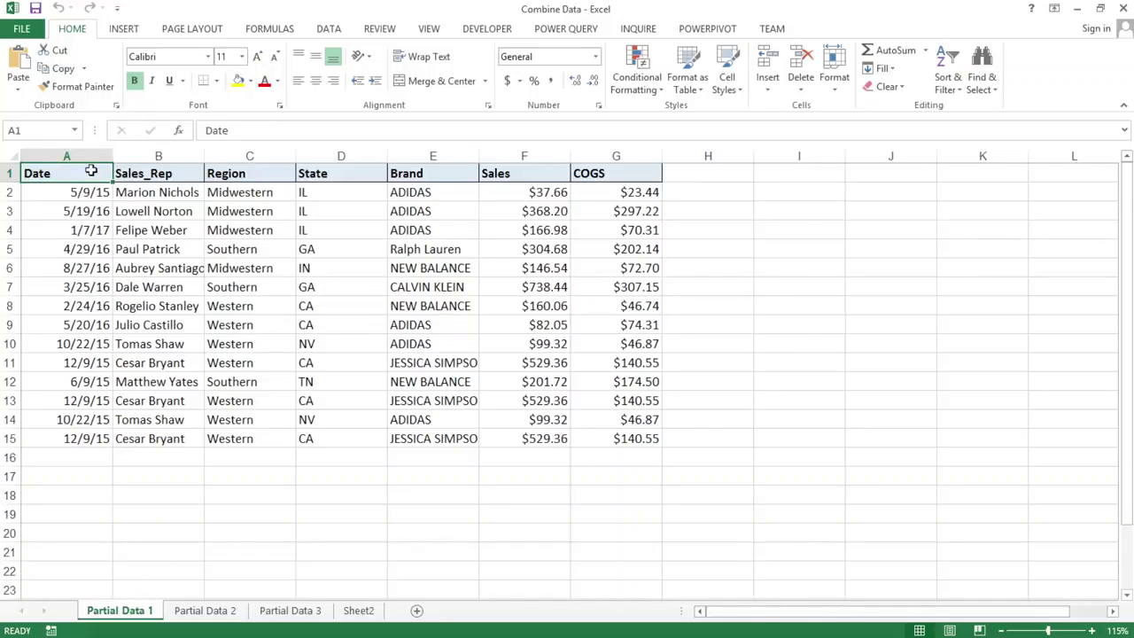
{"action": "left_click_drag", "start_coordinate": [76, 175], "coordinate": [630, 437]}
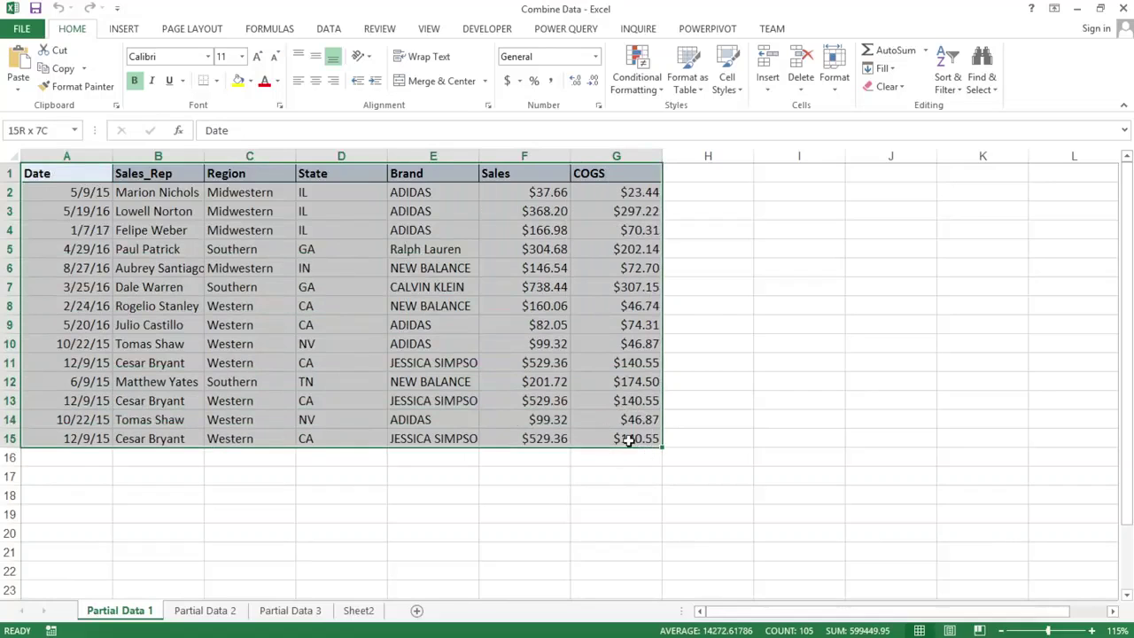
{"action": "left_click", "coordinate": [83, 174]}
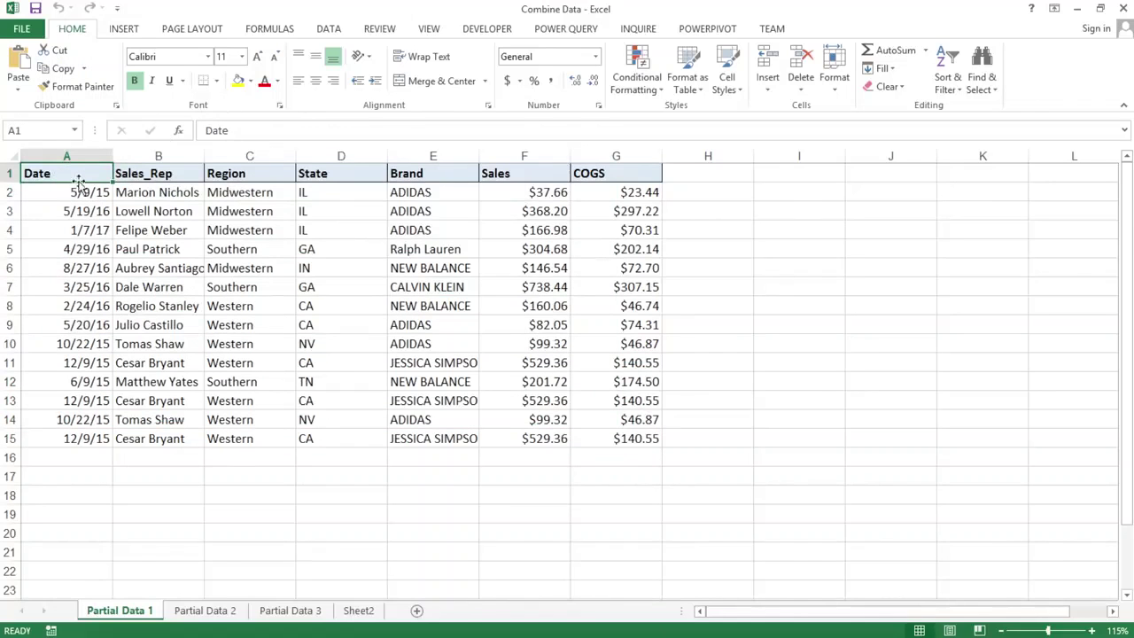
{"action": "left_click_drag", "start_coordinate": [78, 181], "coordinate": [610, 440]}
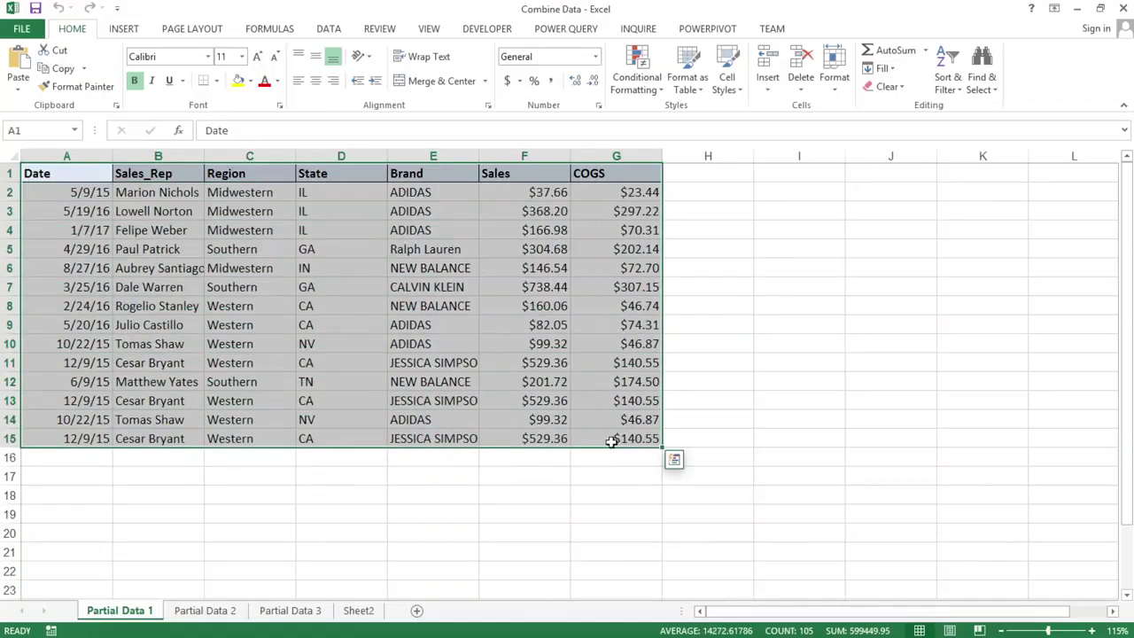
{"action": "left_click", "coordinate": [125, 29]}
{"action": "left_click", "coordinate": [135, 71]}
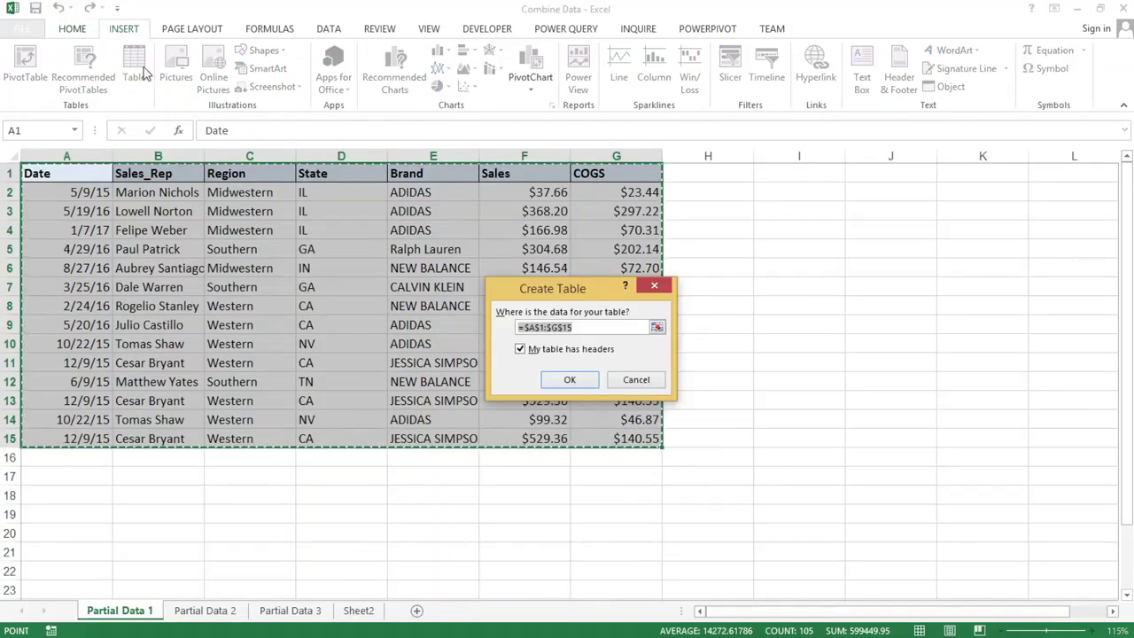
{"action": "left_click", "coordinate": [569, 380]}
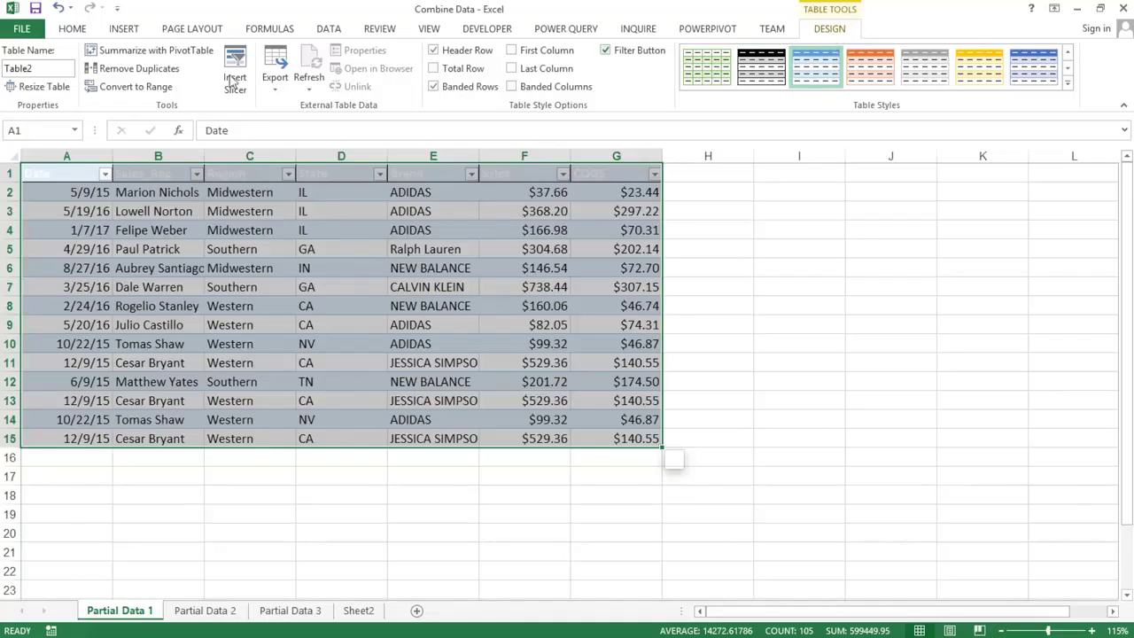
- Rename the table on the Partial Data 1 sheet as part1
{"action": "left_click", "coordinate": [37, 70]}
{"action": "left_click", "coordinate": [55, 74]}
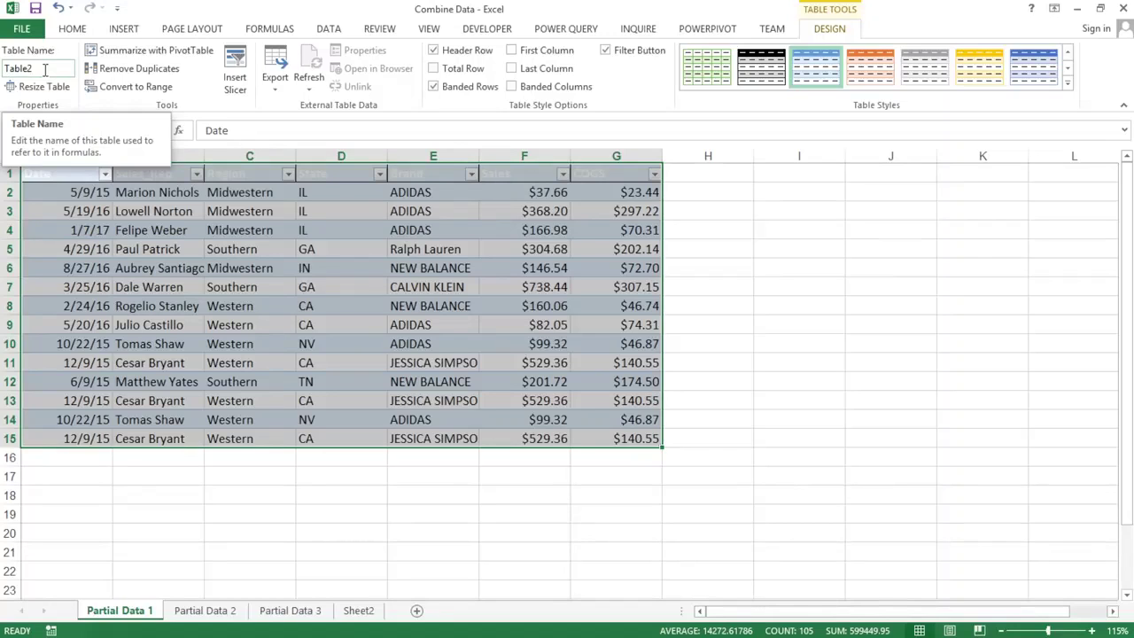
{"action": "left_click_drag", "start_coordinate": [44, 70], "coordinate": [7, 71]}
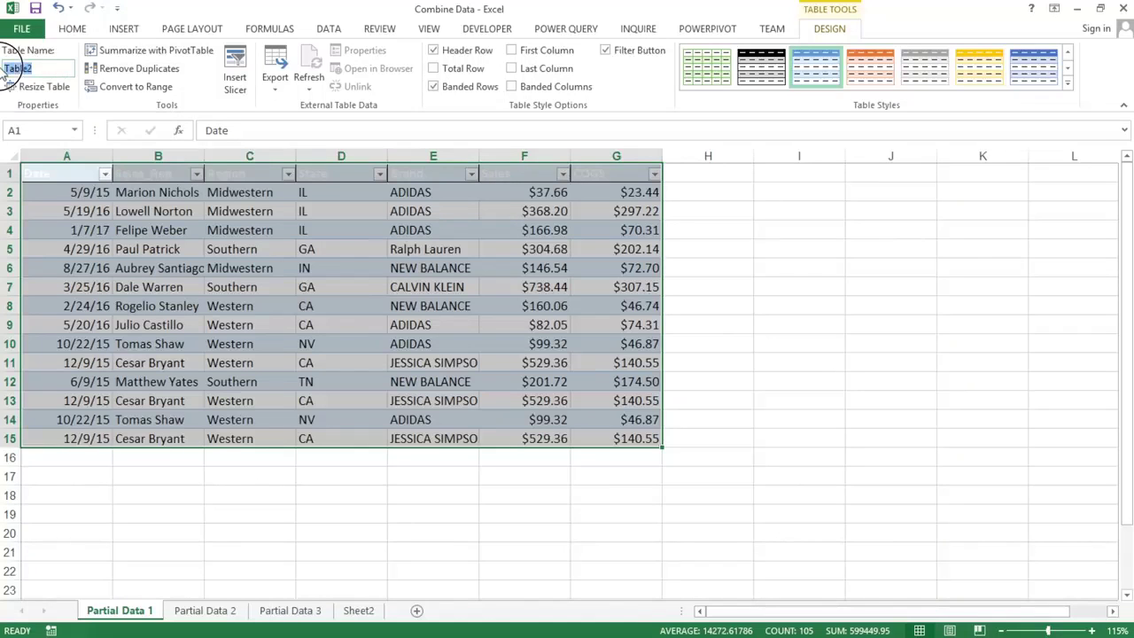
{"action": "type", "text": "part1"}
{"action": "key", "text": "Return"}
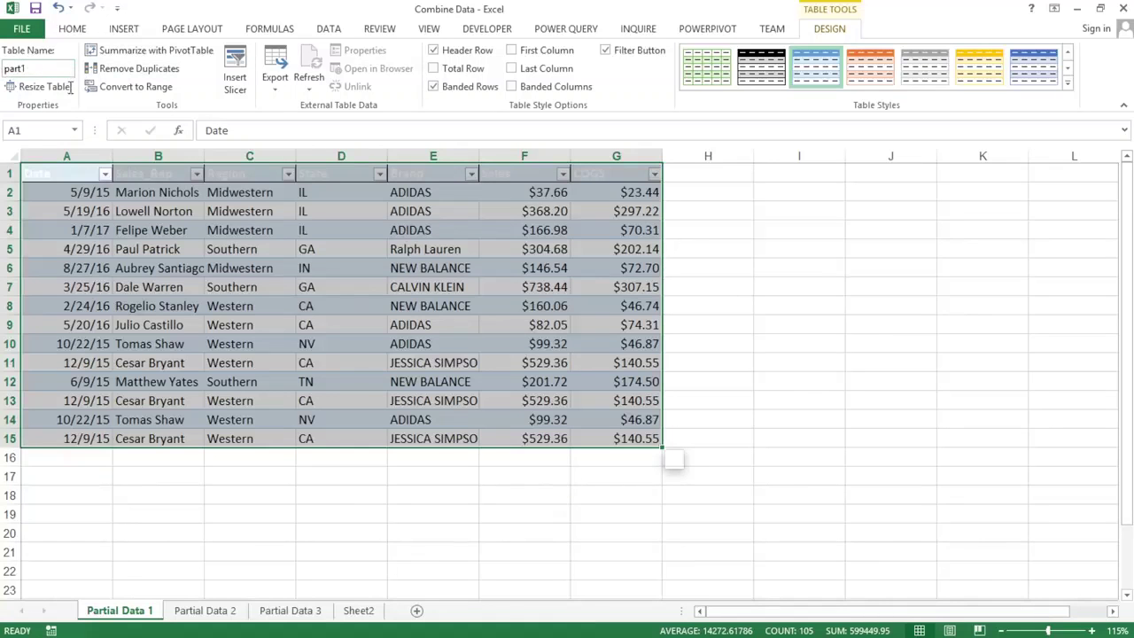
- Convert the range A1:G15 on the Partial Data 2 sheet into a table with headers
{"action": "left_click", "coordinate": [217, 616]}
{"action": "left_click_drag", "start_coordinate": [73, 174], "coordinate": [635, 445]}
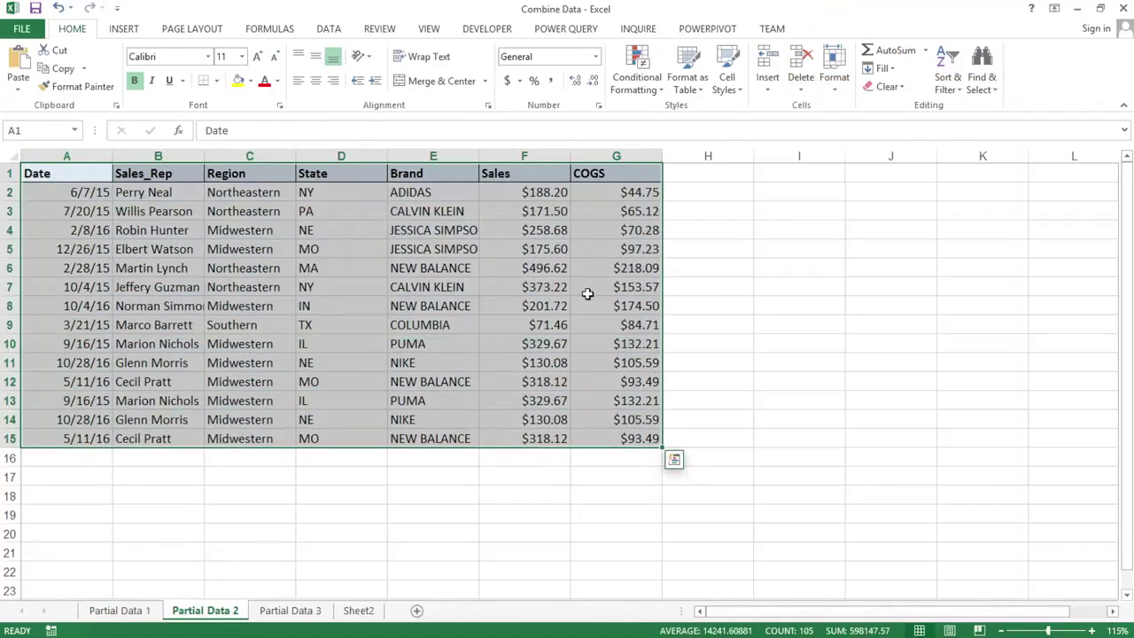
{"action": "left_click", "coordinate": [124, 28]}
{"action": "left_click", "coordinate": [134, 67]}
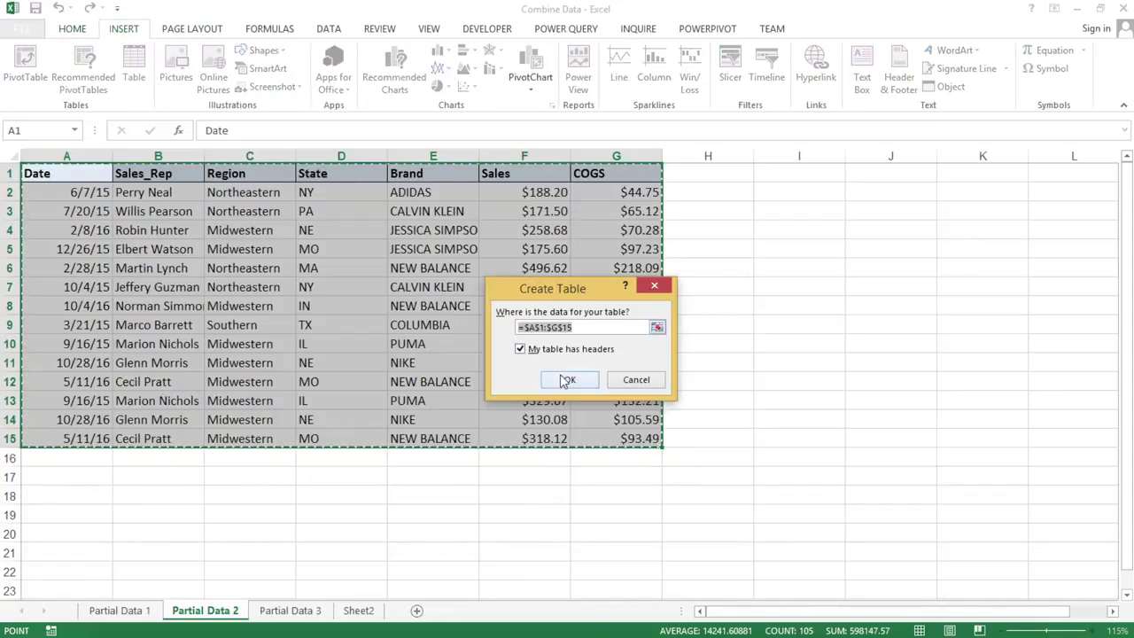
{"action": "left_click", "coordinate": [567, 381]}
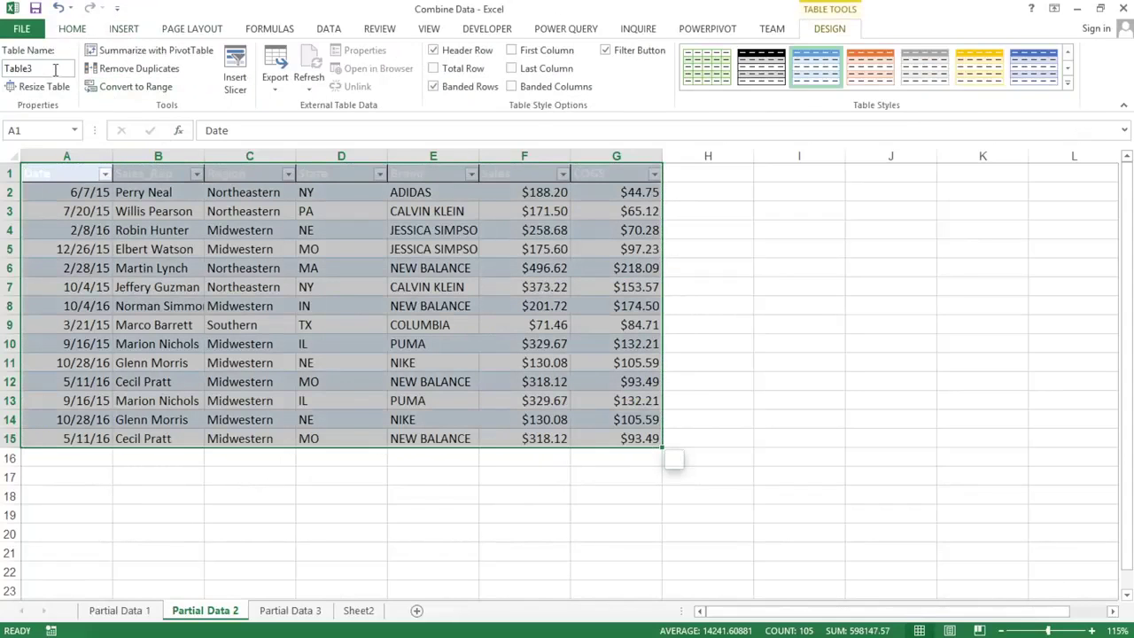
- Rename the table on the Partial Data 2 sheet as part2
{"action": "left_click", "coordinate": [55, 69]}
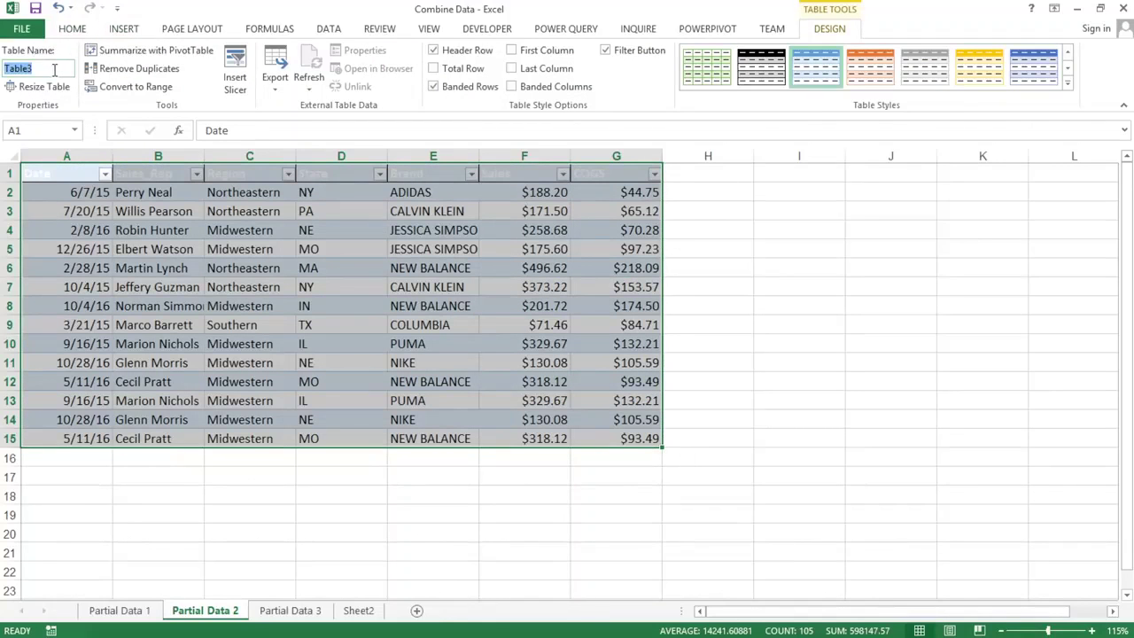
{"action": "type", "text": "part2"}
{"action": "key", "text": "Return"}
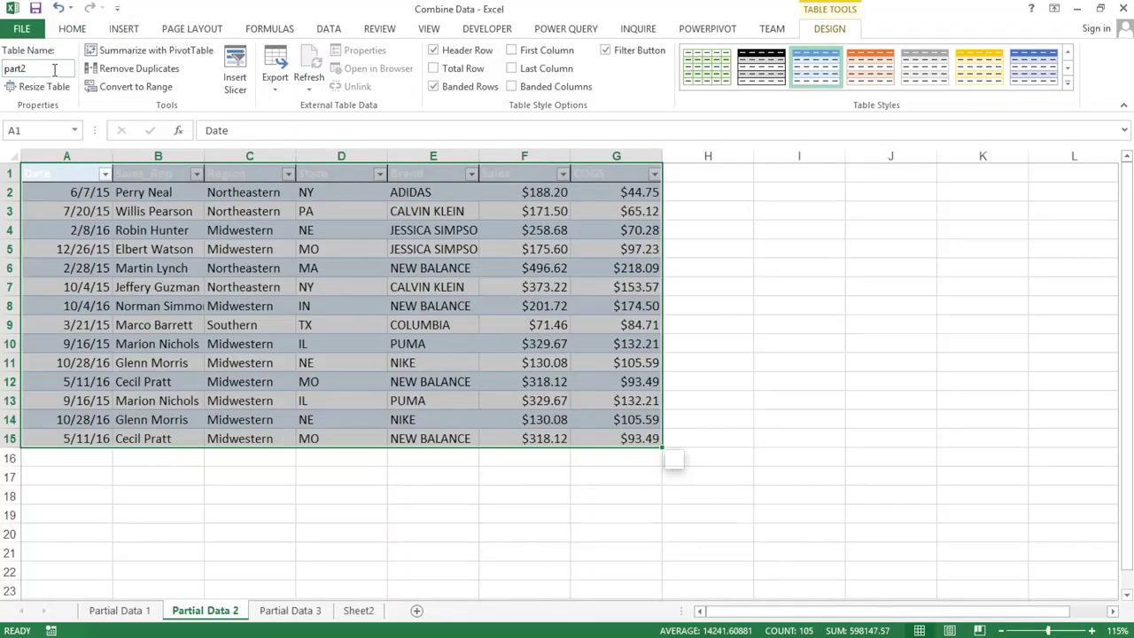
- Convert the range A1:G13 on the Partial Data 3 sheet into a table with headers
{"action": "left_click", "coordinate": [301, 613]}
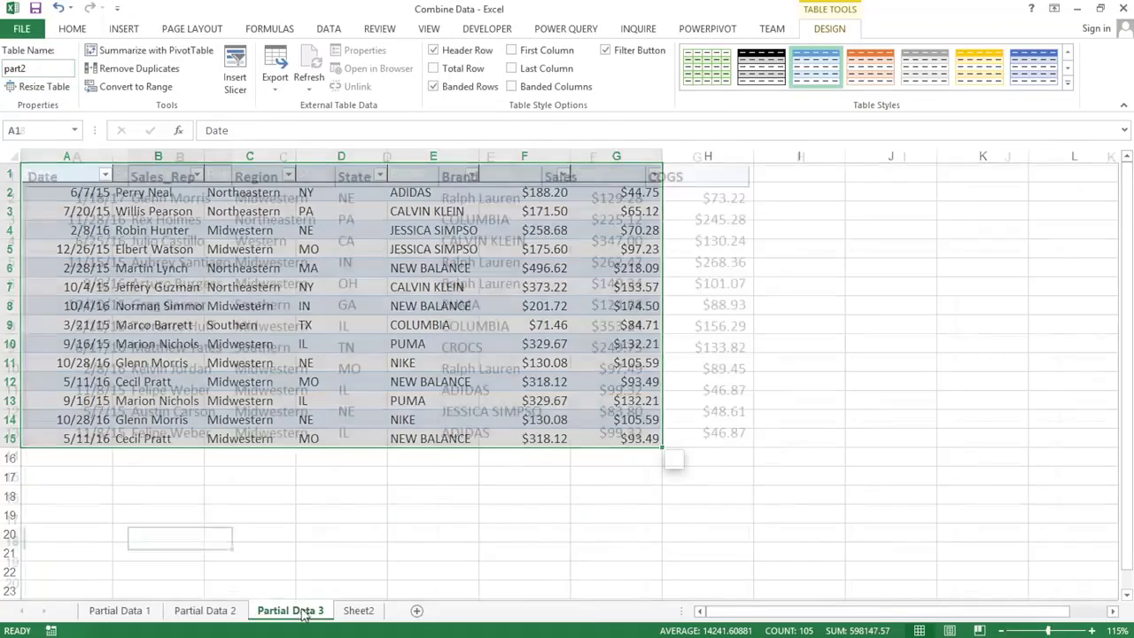
{"action": "left_click", "coordinate": [89, 173]}
{"action": "left_click_drag", "start_coordinate": [149, 197], "coordinate": [734, 435]}
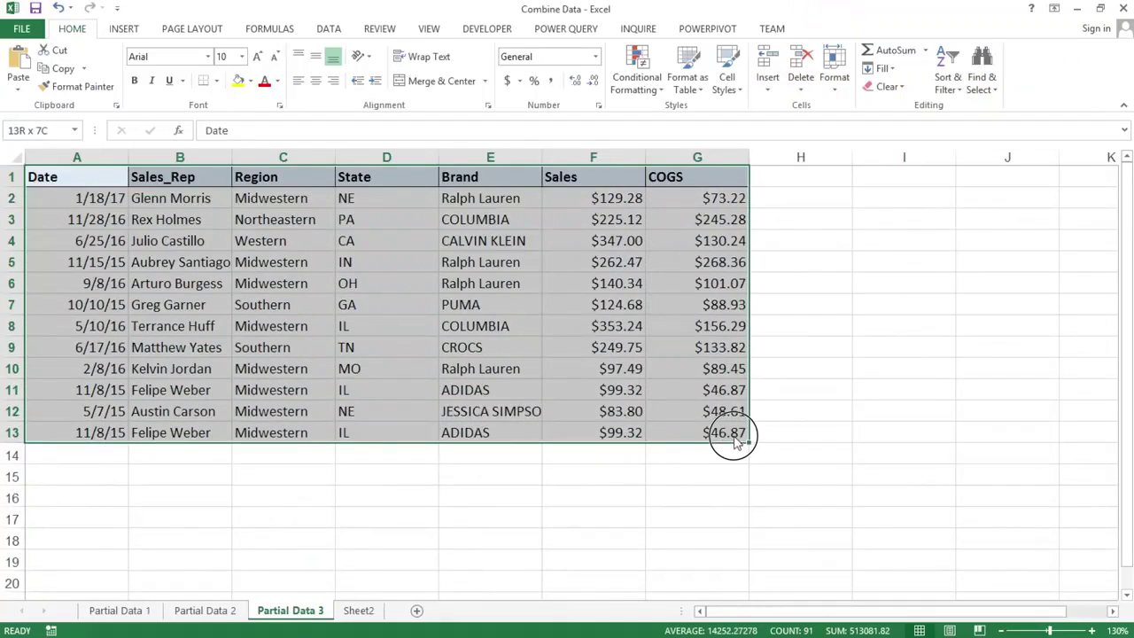
{"action": "left_click", "coordinate": [124, 29]}
{"action": "left_click", "coordinate": [133, 67]}
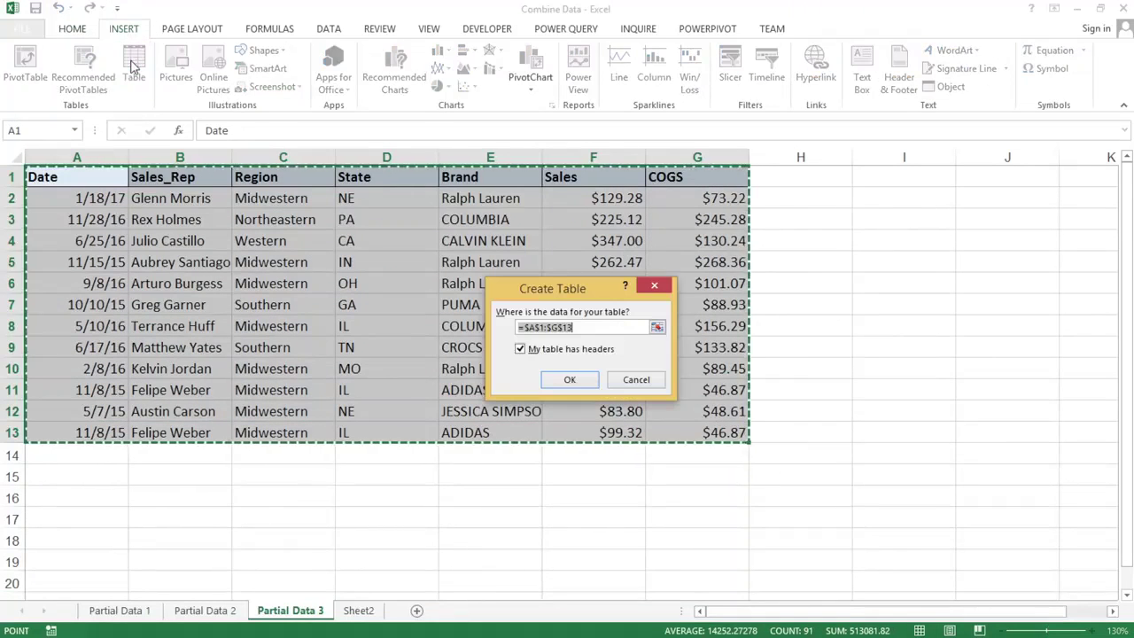
{"action": "left_click", "coordinate": [575, 380]}
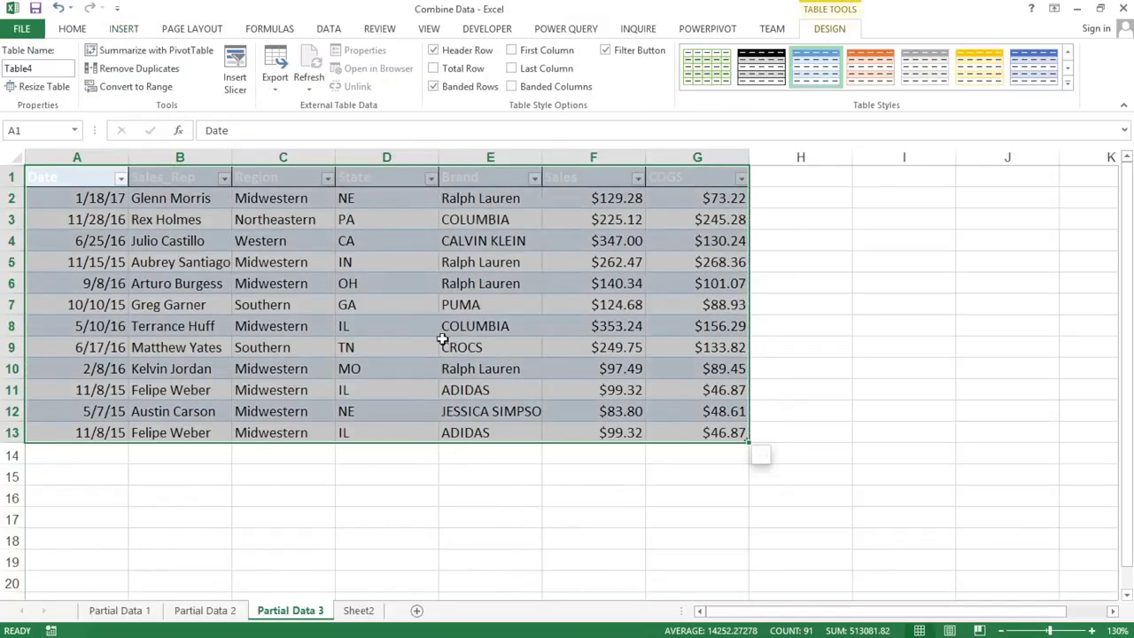
- Rename the table on the Partial Data 3 sheet as part3
{"action": "left_click", "coordinate": [51, 69]}
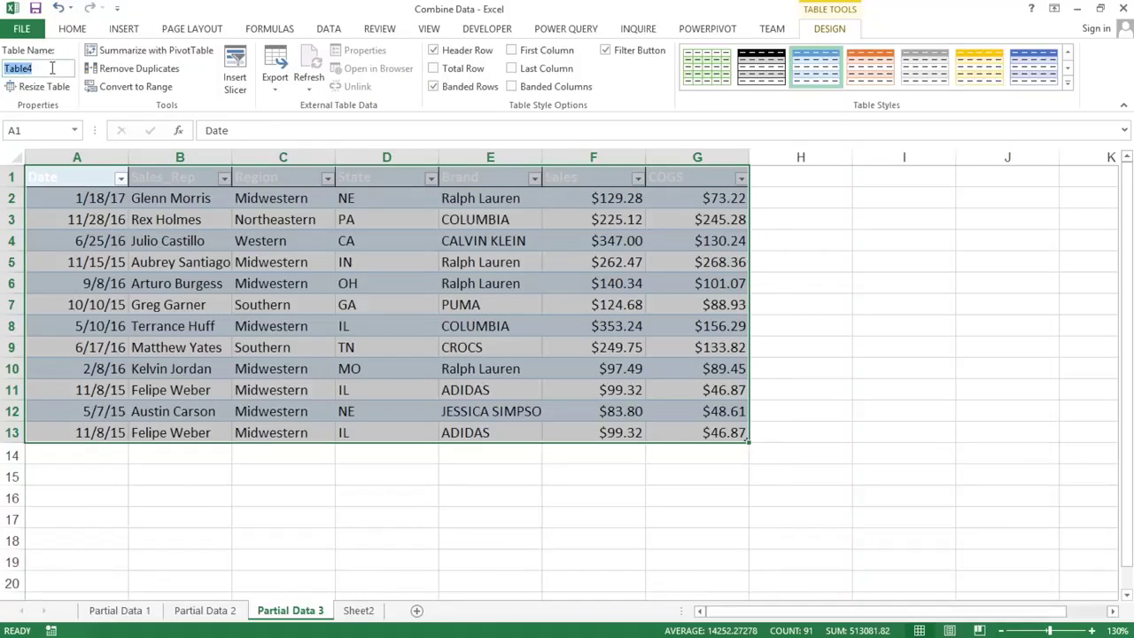
{"action": "type", "text": "part3"}
{"action": "key", "text": "Return"}
{"action": "left_click", "coordinate": [170, 197]}
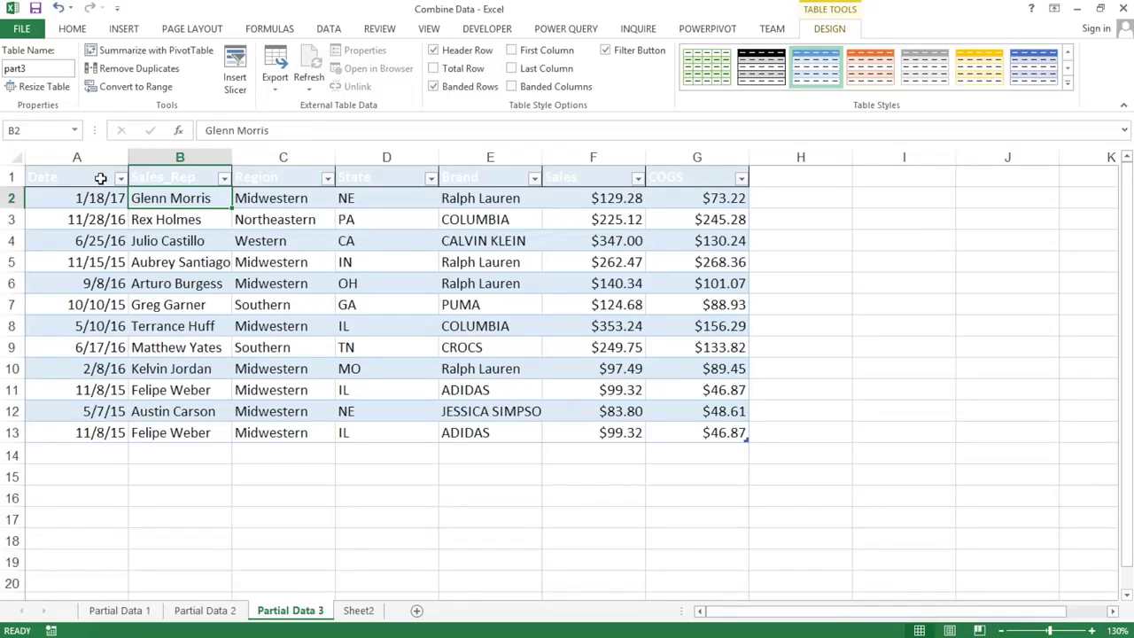
{"action": "left_click", "coordinate": [100, 178]}
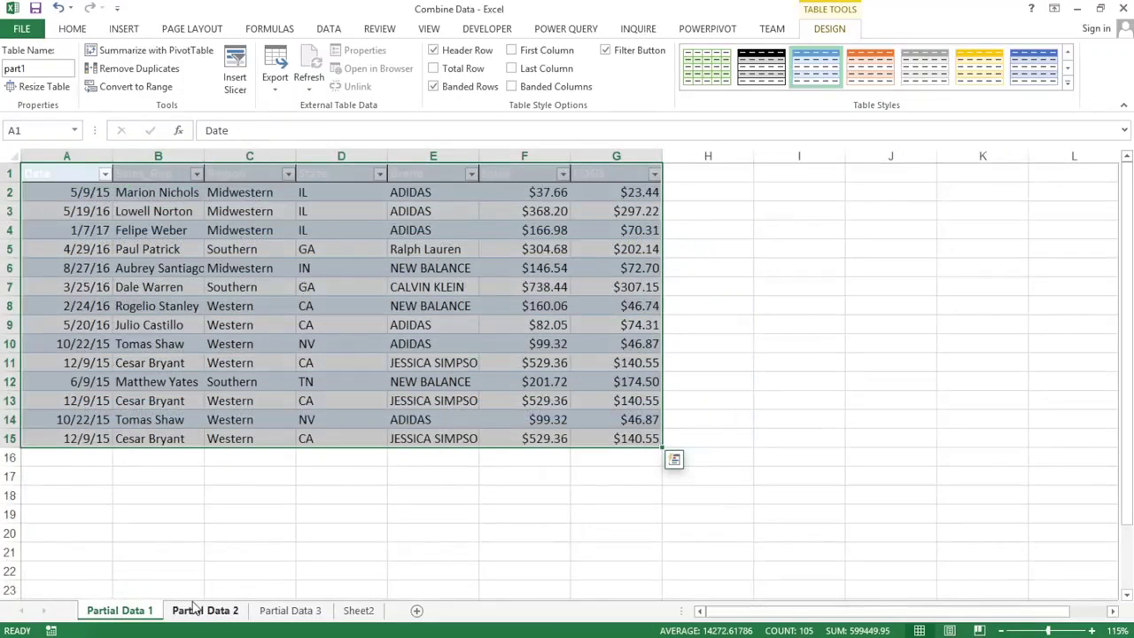
{"action": "left_click", "coordinate": [200, 610]}
{"action": "left_click", "coordinate": [292, 610]}
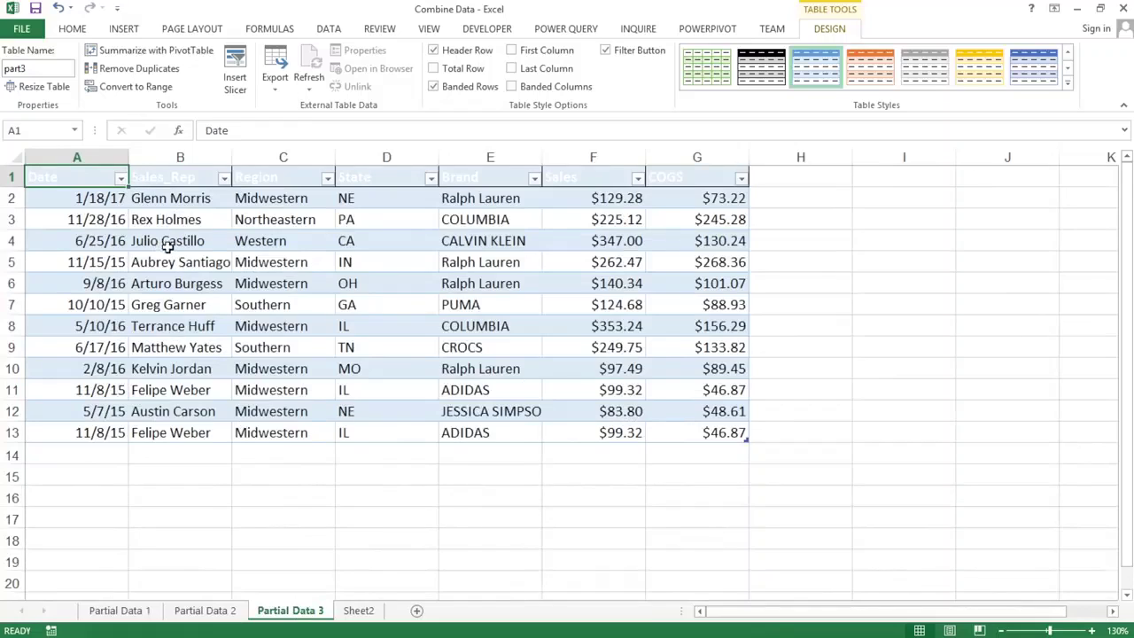
{"action": "scroll", "coordinate": [160, 247], "scroll_direction": "down", "scroll_amount": 1, "text": "ctrl"}
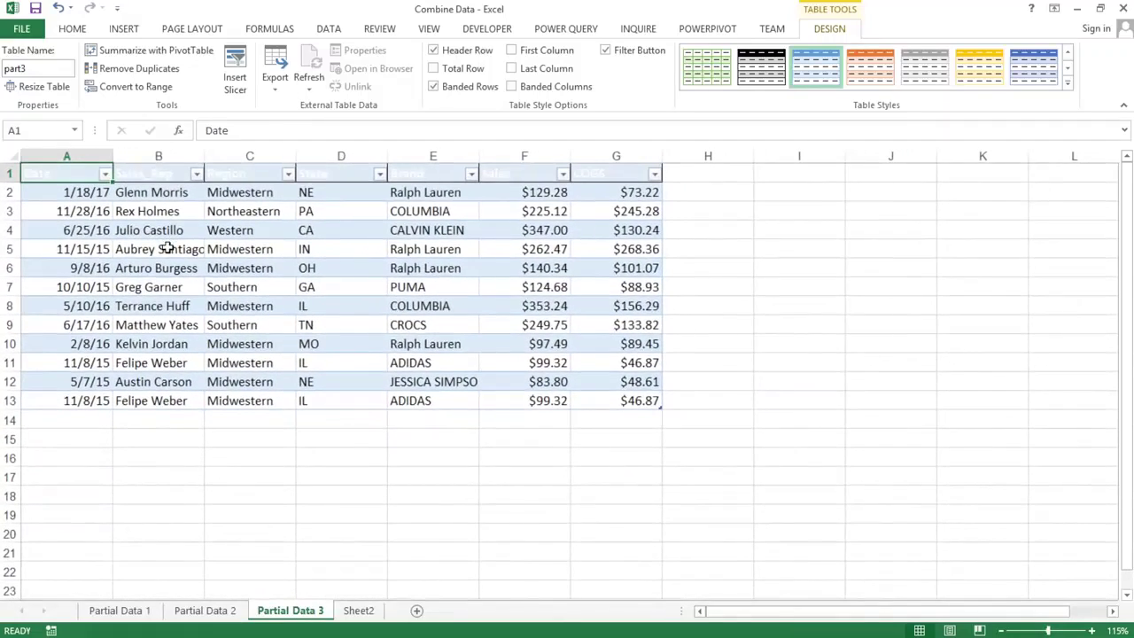
{"action": "scroll", "coordinate": [167, 248], "scroll_direction": "up", "scroll_amount": 1, "text": "ctrl"}
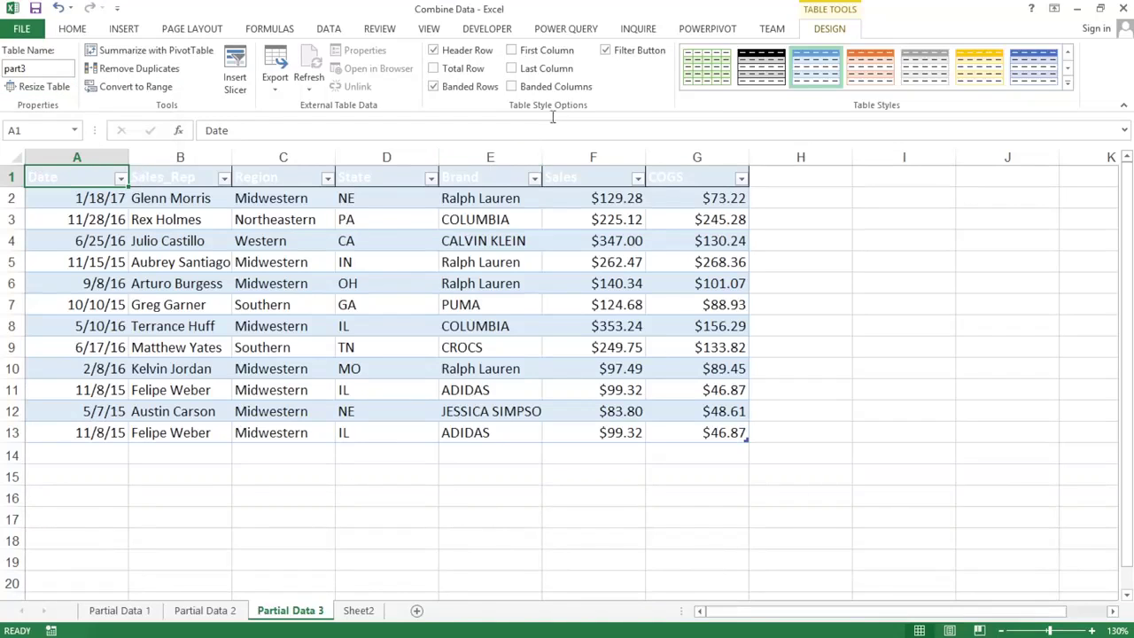
- Load the part1 table from the Partial Data 1 sheet into the Power Query editor as a new query
{"action": "left_click", "coordinate": [567, 30]}
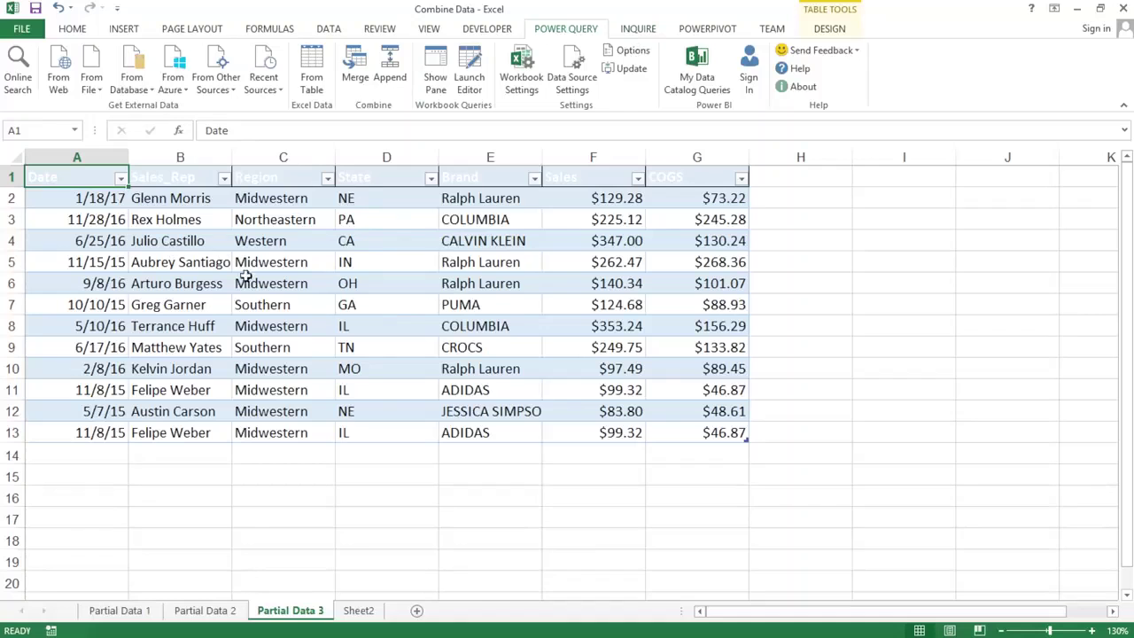
{"action": "left_click", "coordinate": [138, 611]}
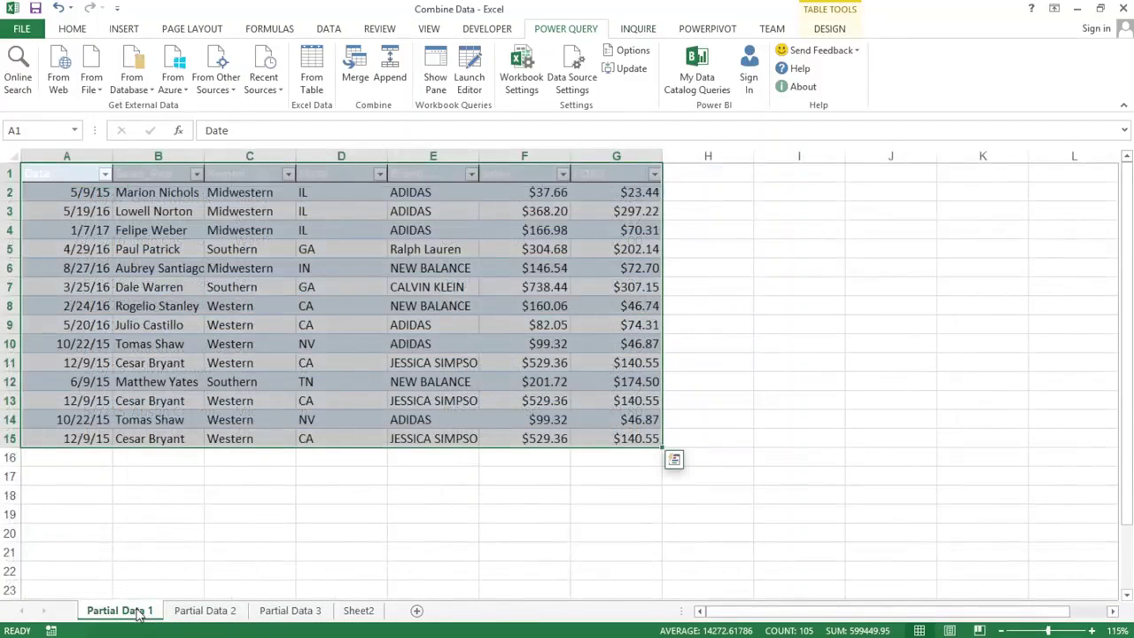
{"action": "left_click", "coordinate": [74, 180]}
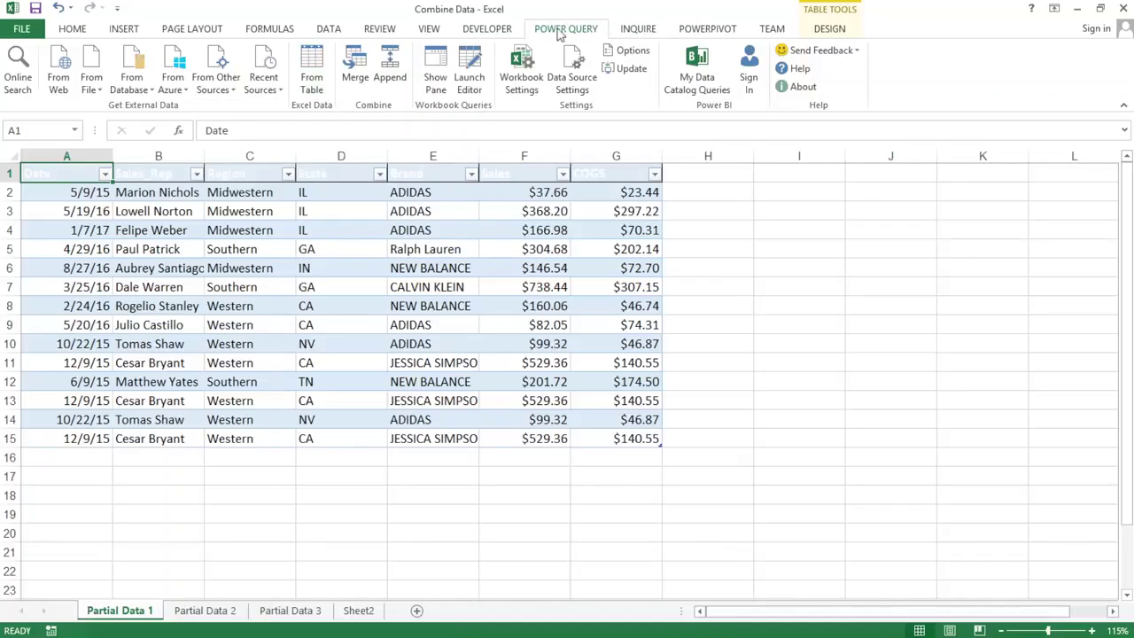
{"action": "left_click", "coordinate": [312, 71]}
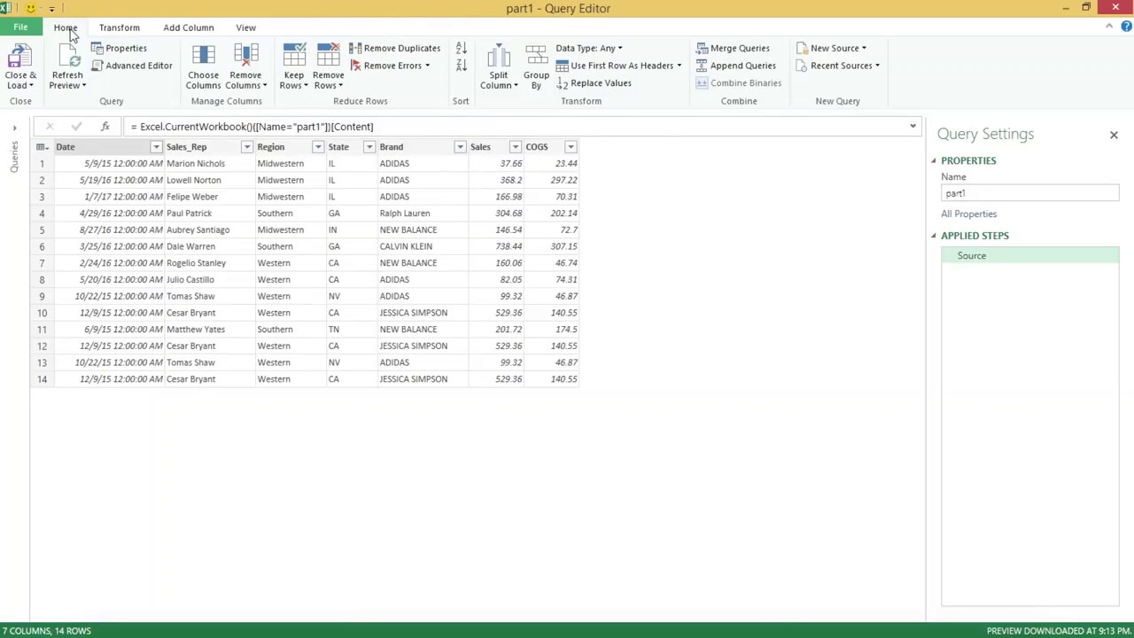
- Append the part1 (Current) table to the part1 query itself
{"action": "left_click", "coordinate": [744, 68]}
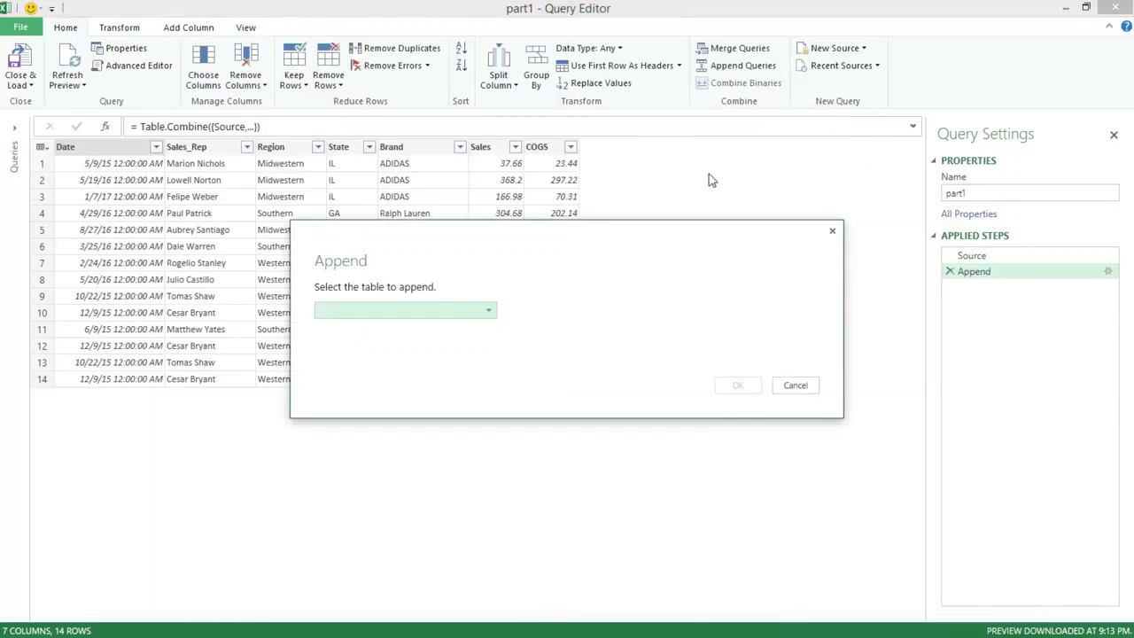
{"action": "left_click", "coordinate": [446, 316]}
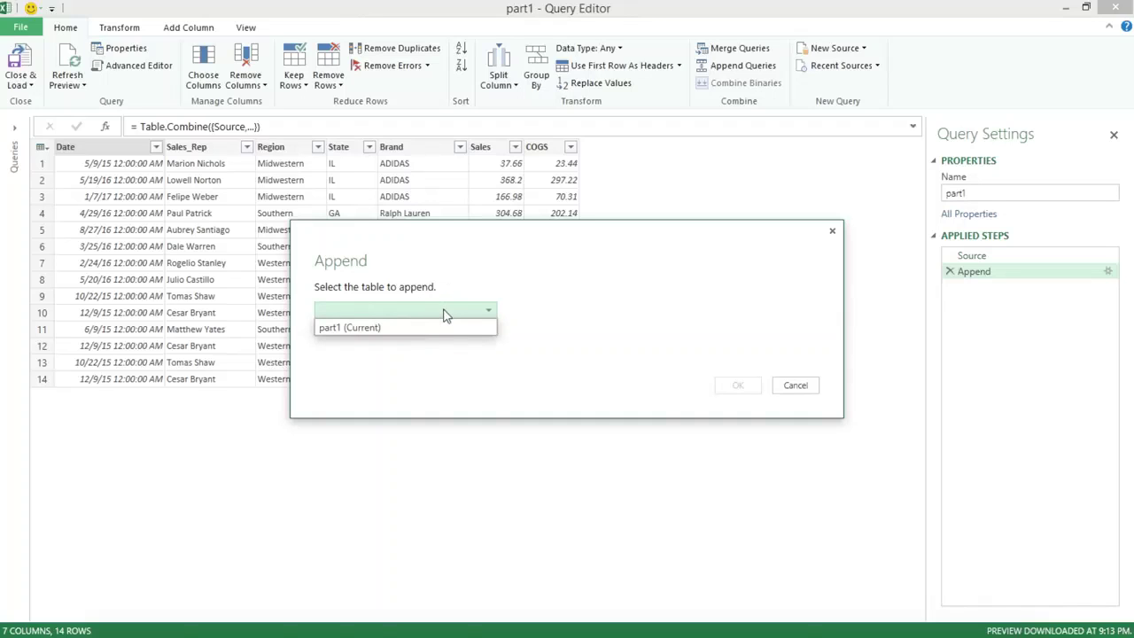
{"action": "left_click", "coordinate": [352, 328]}
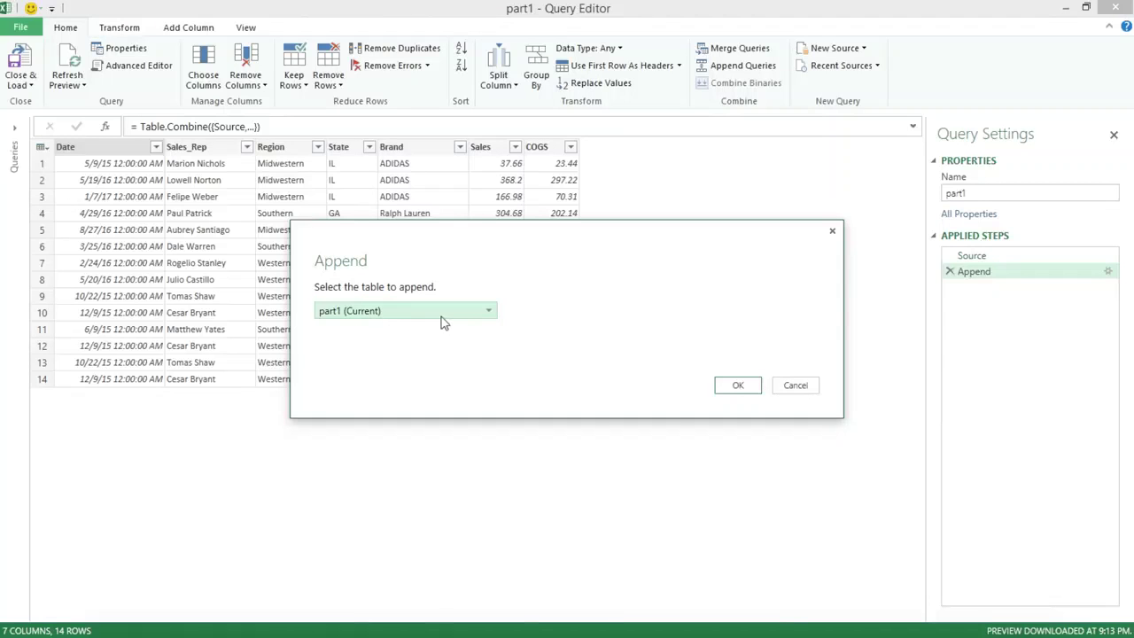
{"action": "left_click", "coordinate": [750, 386]}
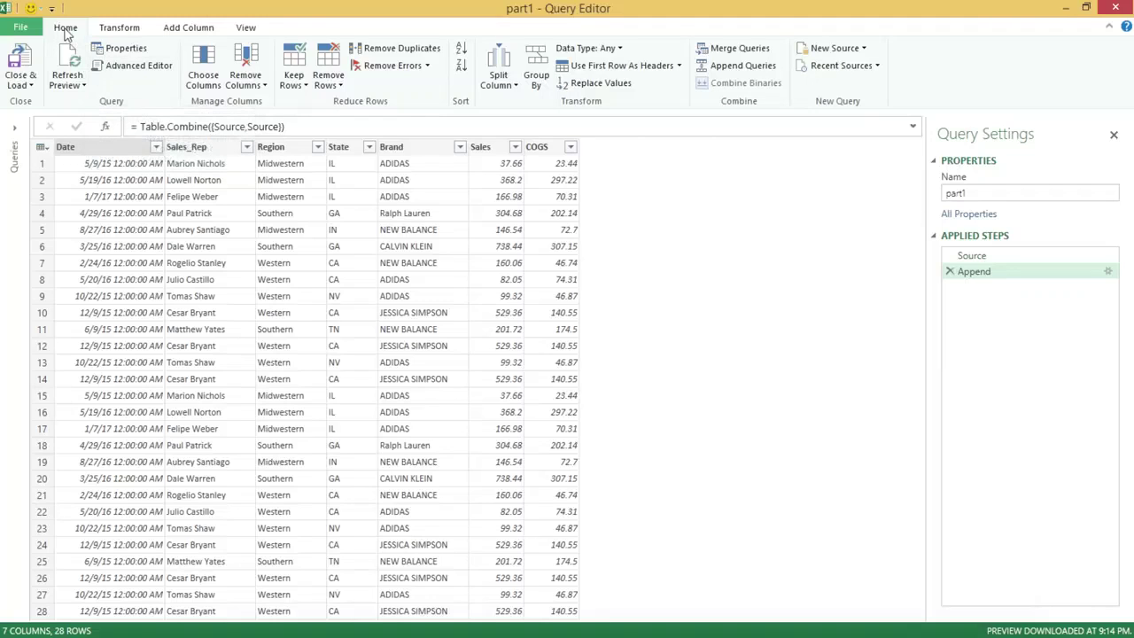
- Open the part1 query's code in the Advanced Editor and examine its let and in sections
{"action": "left_click", "coordinate": [130, 66]}
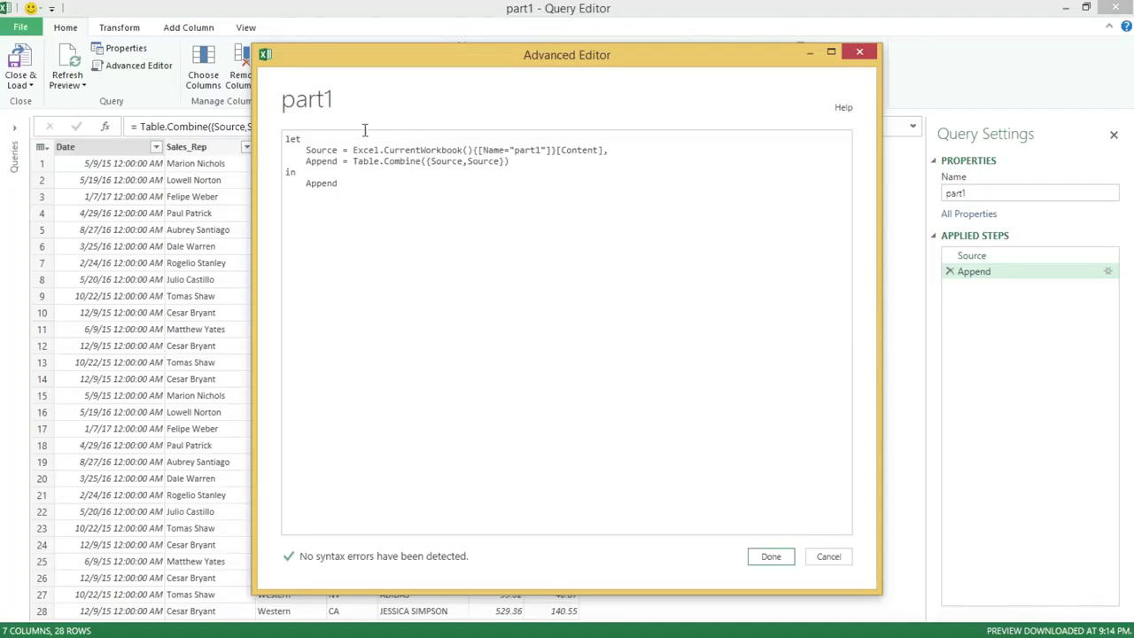
{"action": "left_click", "coordinate": [562, 180]}
{"action": "double_click", "coordinate": [293, 140]}
{"action": "left_click", "coordinate": [348, 157]}
{"action": "left_click_drag", "start_coordinate": [348, 157], "coordinate": [517, 160]}
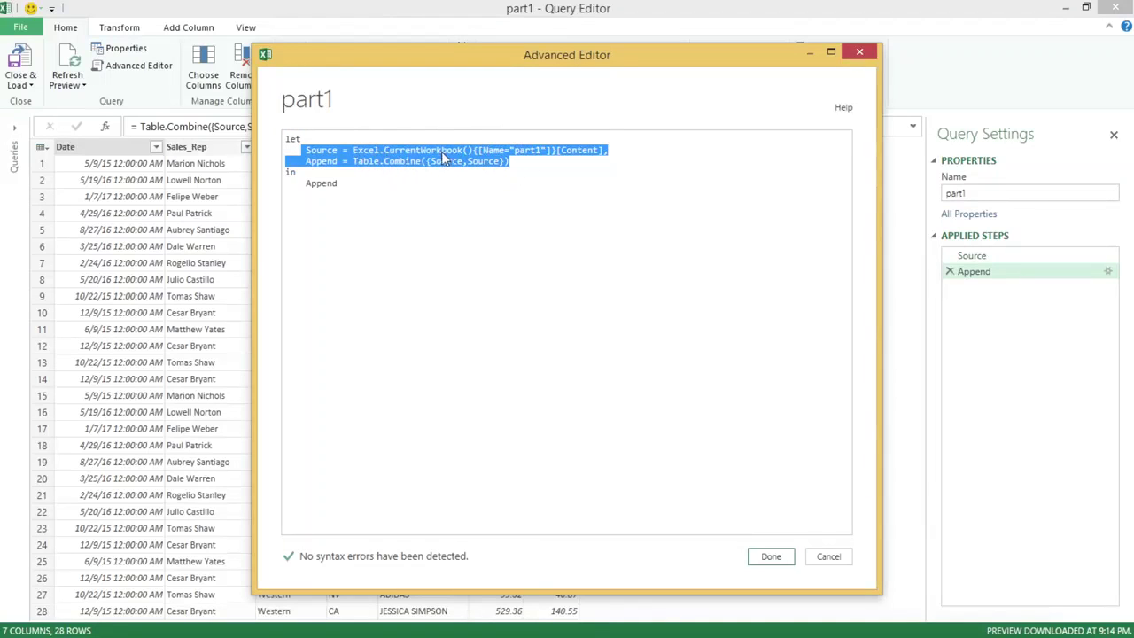
{"action": "left_click", "coordinate": [389, 161]}
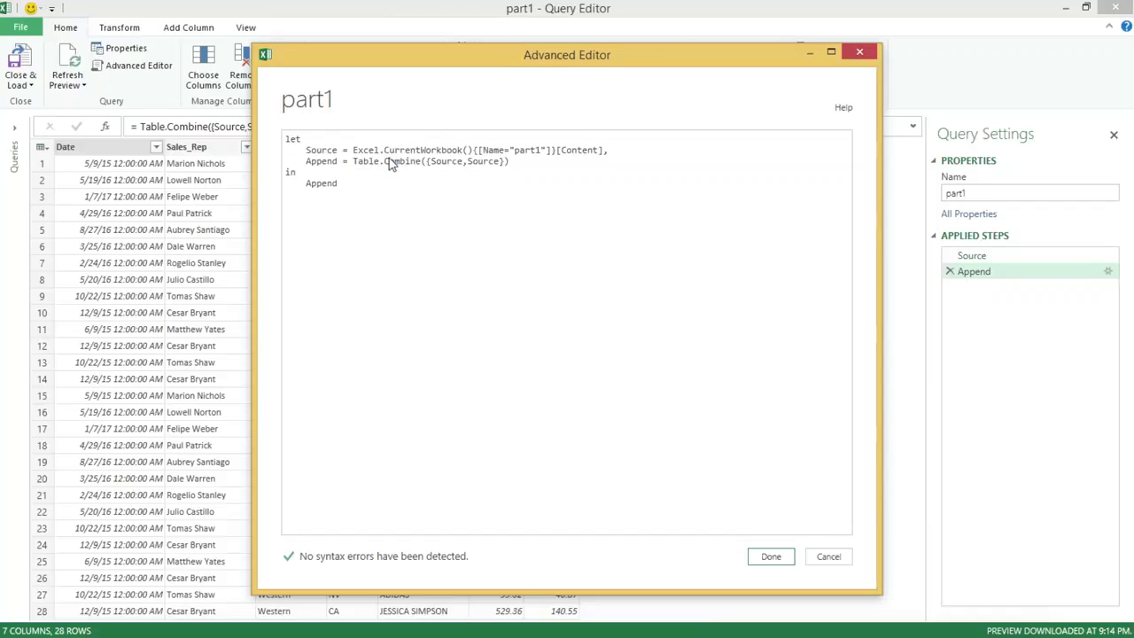
{"action": "left_click", "coordinate": [299, 172]}
{"action": "double_click", "coordinate": [289, 173]}
{"action": "double_click", "coordinate": [324, 184]}
- Examine the Source line of the code, including Excel.CurrentWorkbook, the part1 table name, the Content field and the closing comma
{"action": "left_click", "coordinate": [354, 150]}
{"action": "left_click_drag", "start_coordinate": [355, 150], "coordinate": [599, 154]}
{"action": "left_click", "coordinate": [415, 150]}
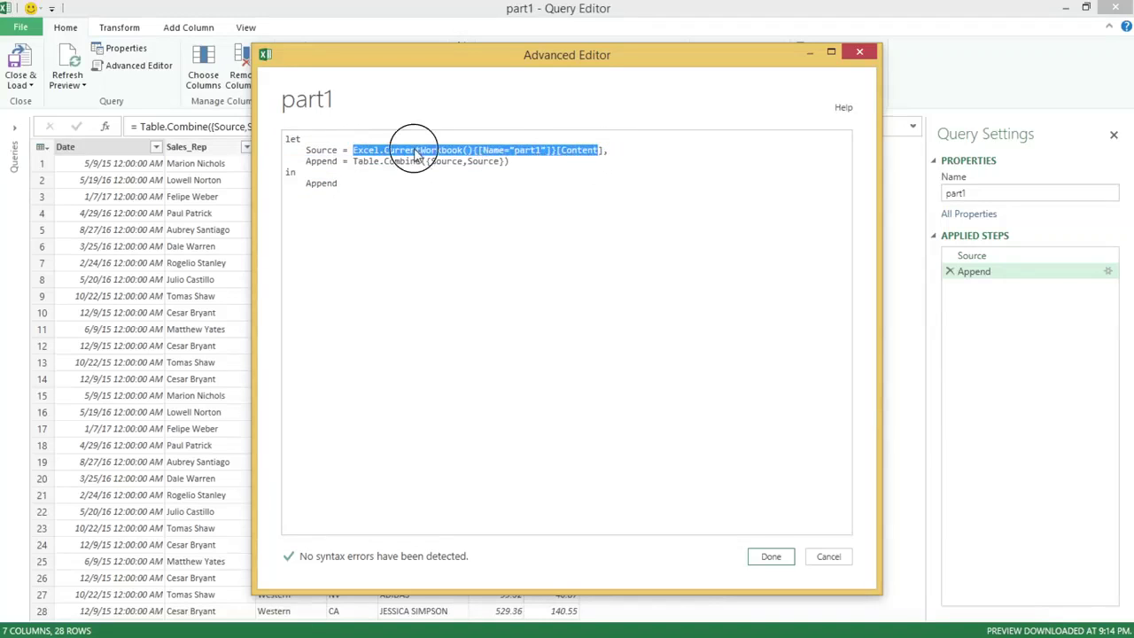
{"action": "double_click", "coordinate": [370, 150]}
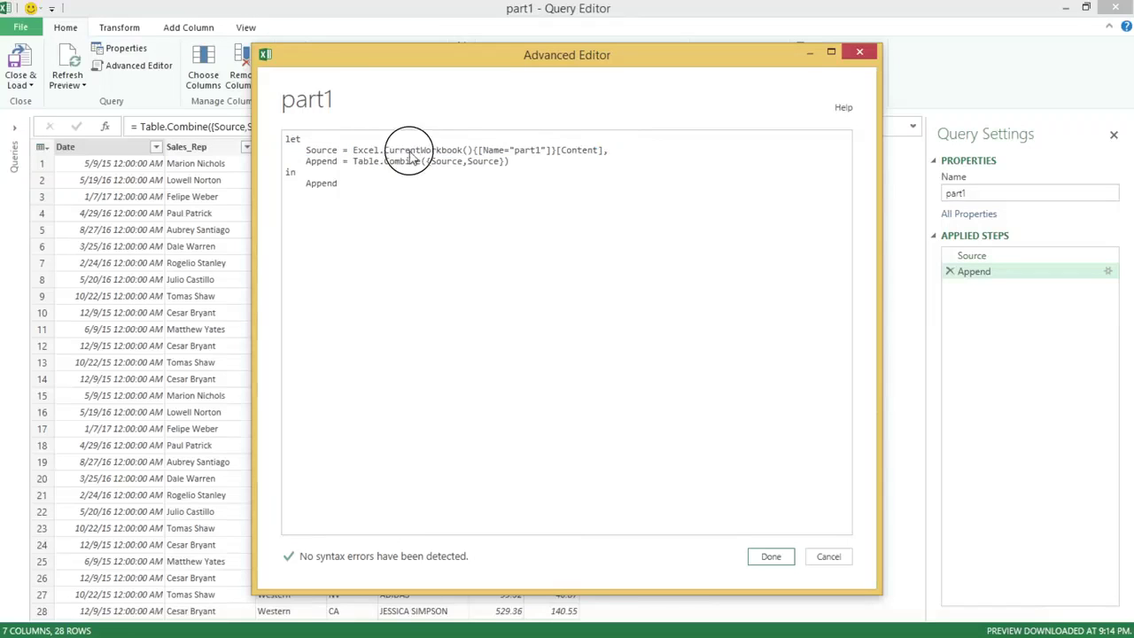
{"action": "double_click", "coordinate": [413, 150]}
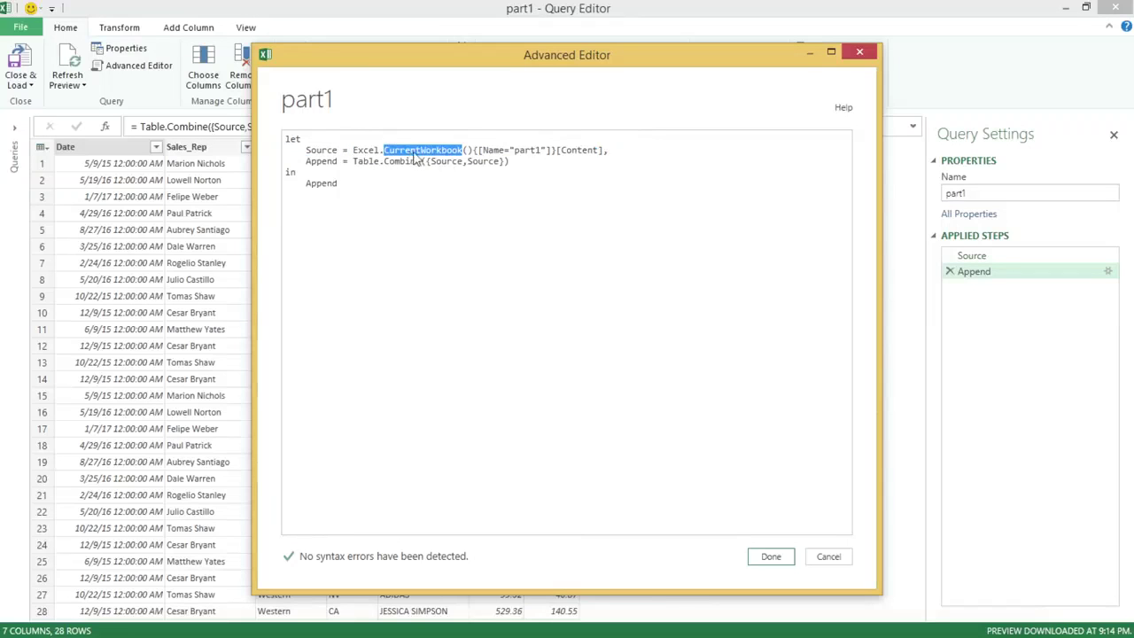
{"action": "double_click", "coordinate": [490, 150]}
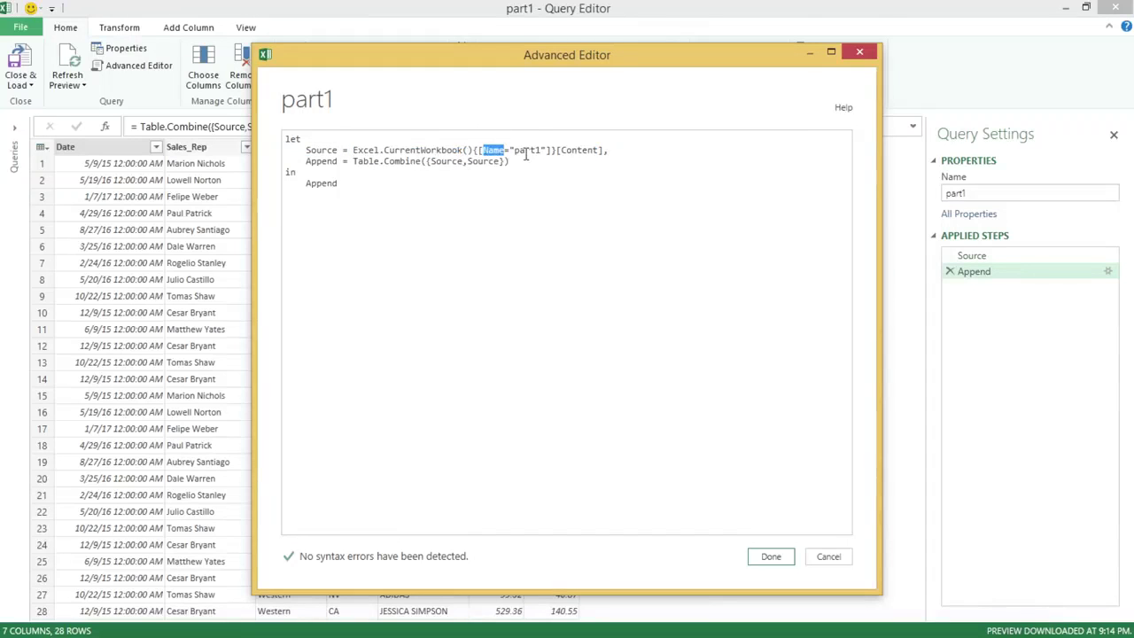
{"action": "double_click", "coordinate": [526, 153]}
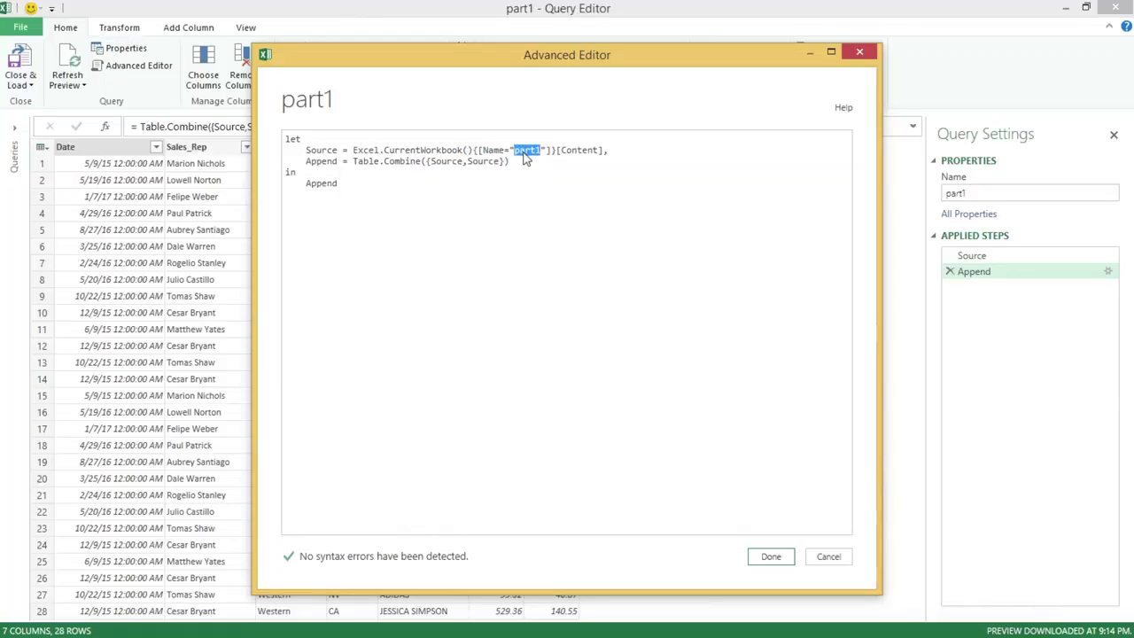
{"action": "double_click", "coordinate": [573, 151]}
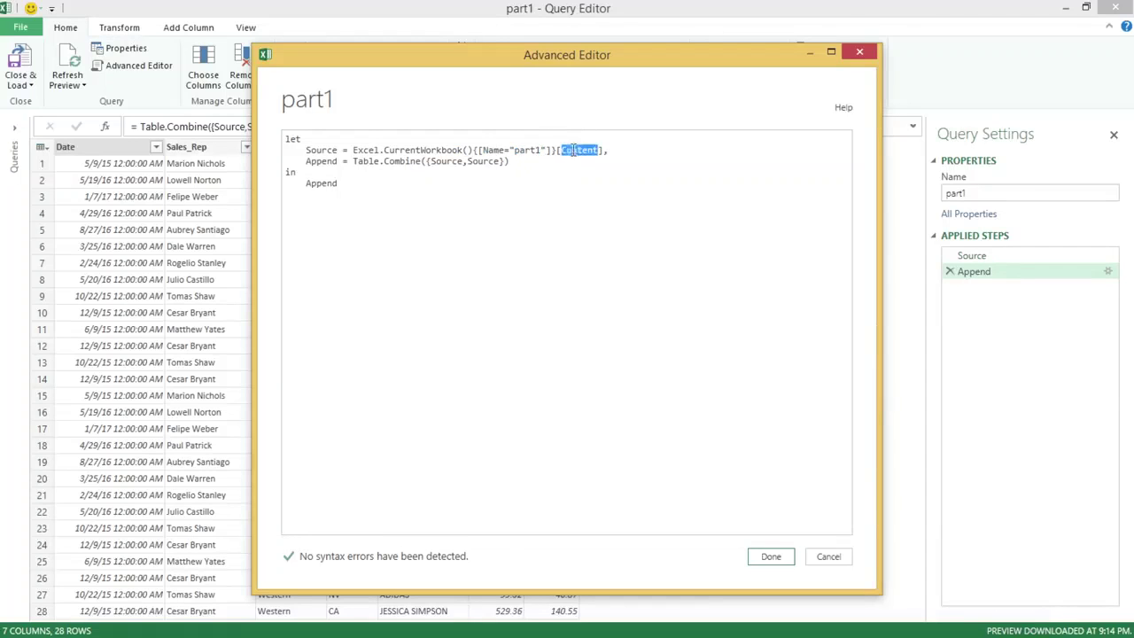
{"action": "left_click_drag", "start_coordinate": [606, 150], "coordinate": [349, 156]}
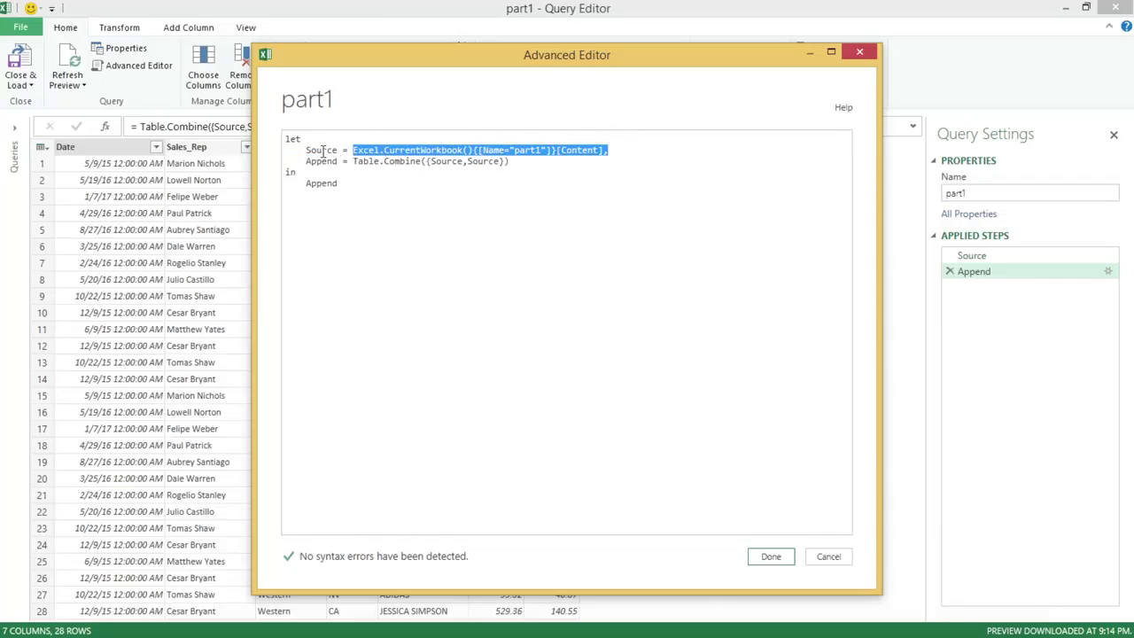
{"action": "double_click", "coordinate": [322, 151]}
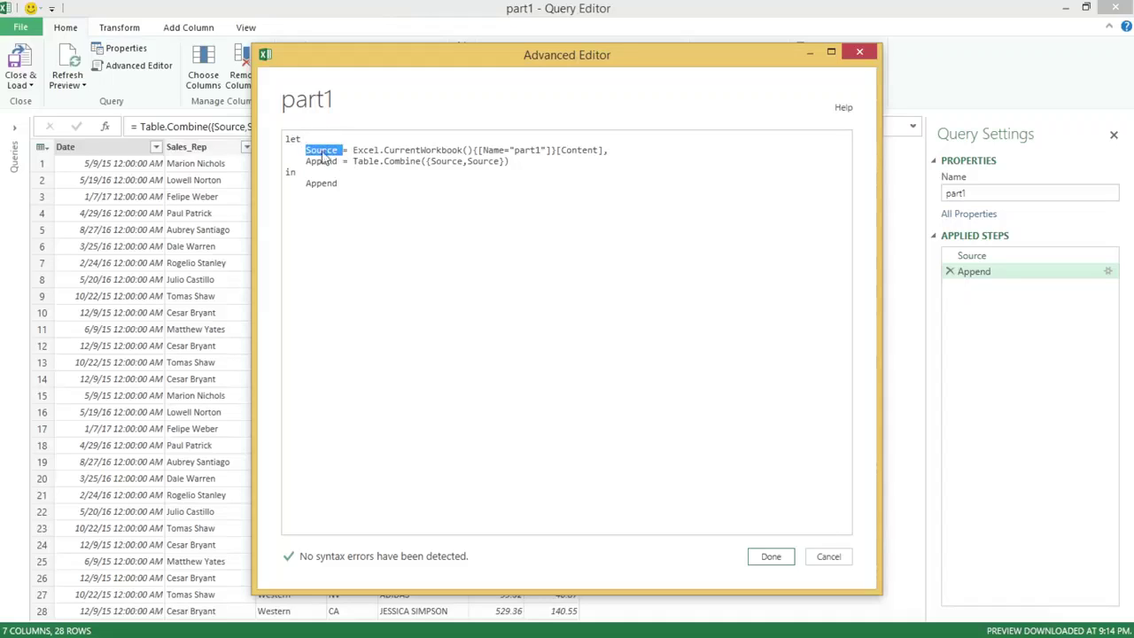
{"action": "left_click", "coordinate": [606, 152]}
{"action": "type", "text": ","}
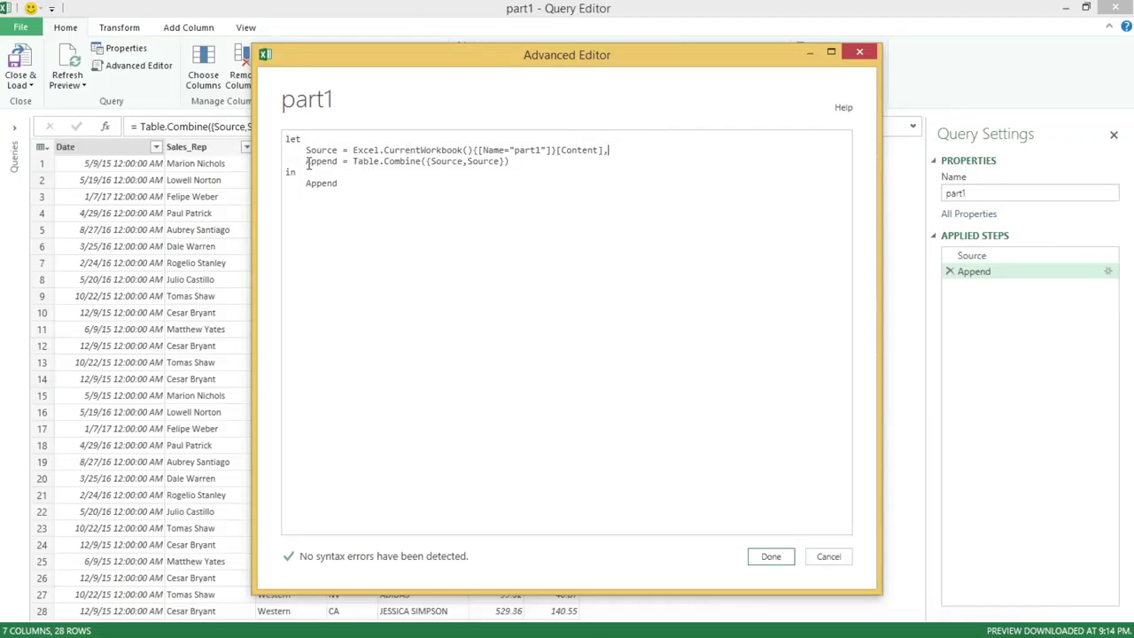
- Examine the Append line of the code, comparing the two Source arguments of Table.Combine with the Source definition
{"action": "left_click_drag", "start_coordinate": [308, 163], "coordinate": [512, 169]}
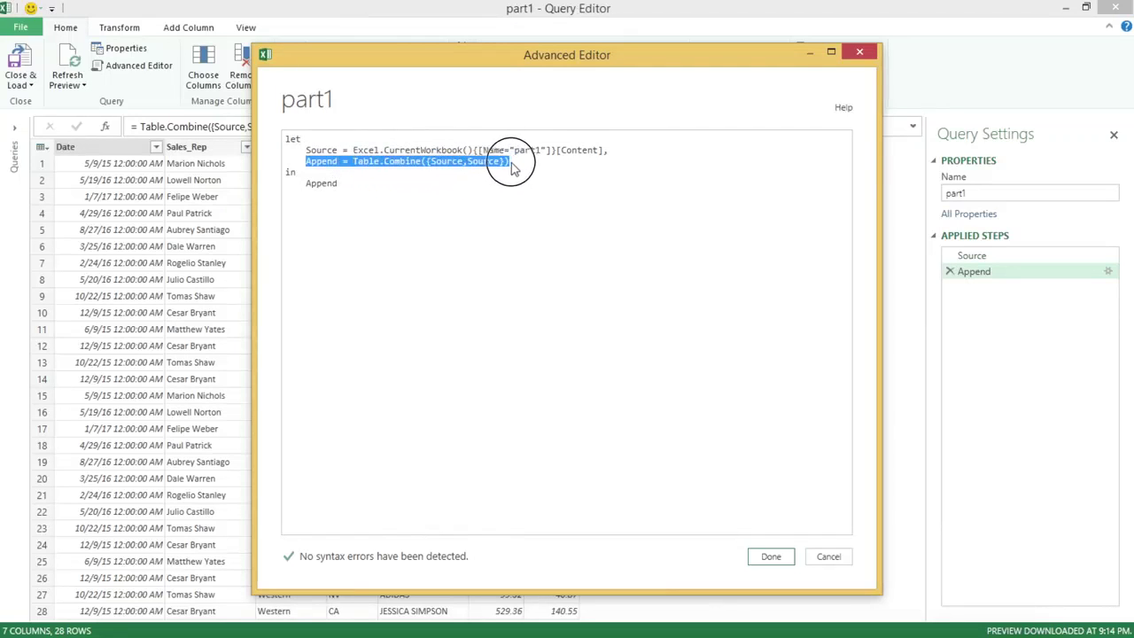
{"action": "left_click", "coordinate": [513, 168]}
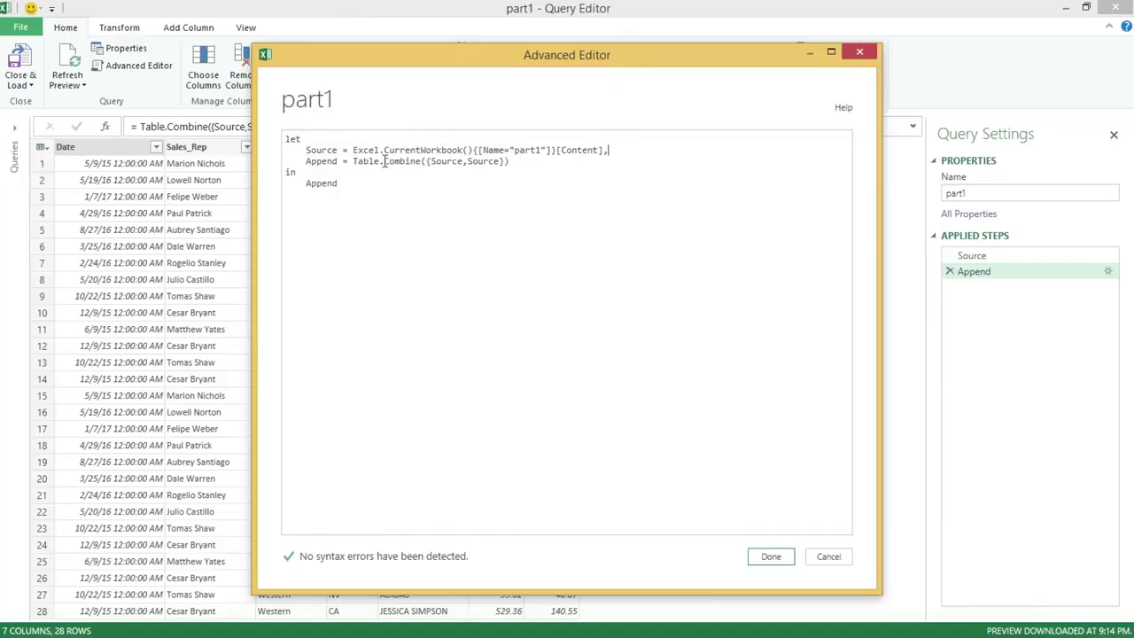
{"action": "double_click", "coordinate": [321, 152]}
{"action": "double_click", "coordinate": [322, 150]}
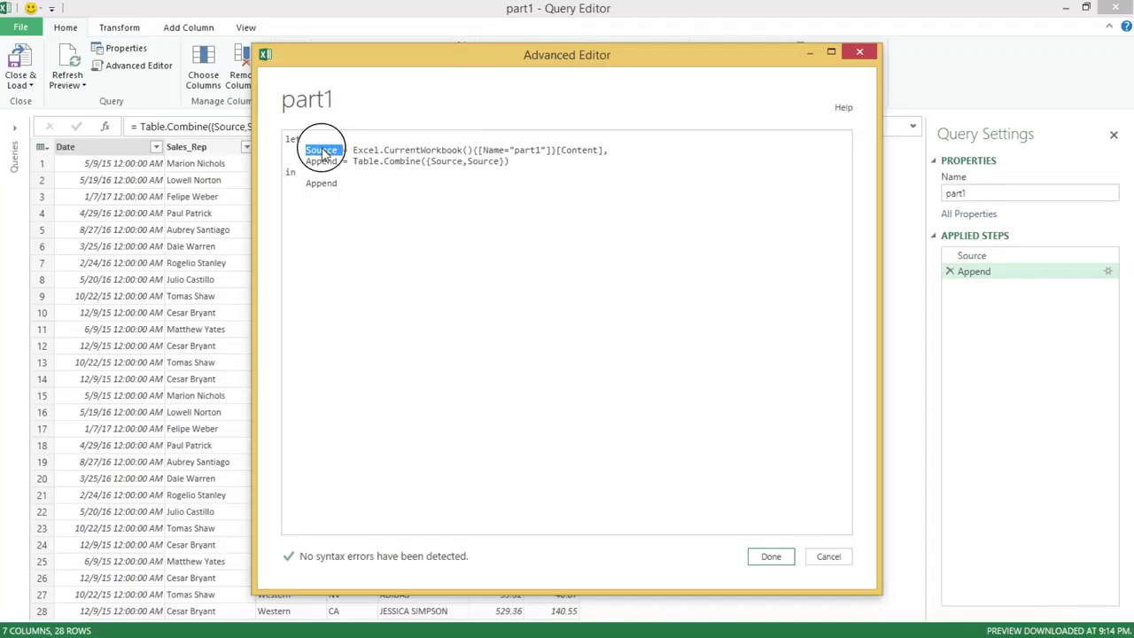
{"action": "double_click", "coordinate": [366, 164]}
{"action": "double_click", "coordinate": [394, 168]}
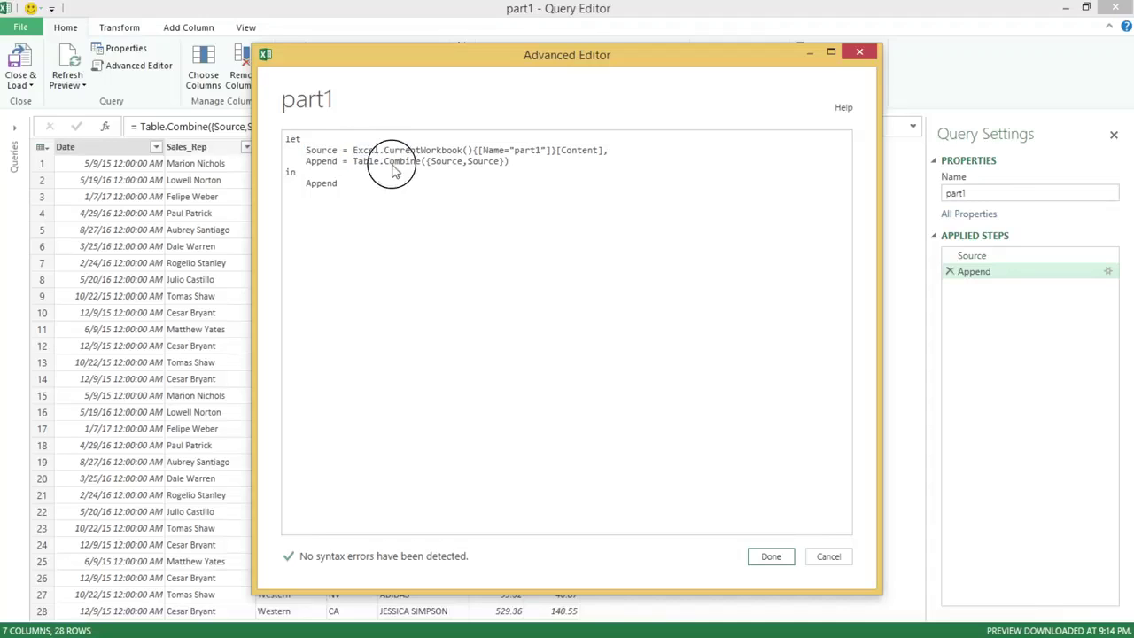
{"action": "left_click", "coordinate": [440, 164]}
{"action": "key", "text": "ctrl+a"}
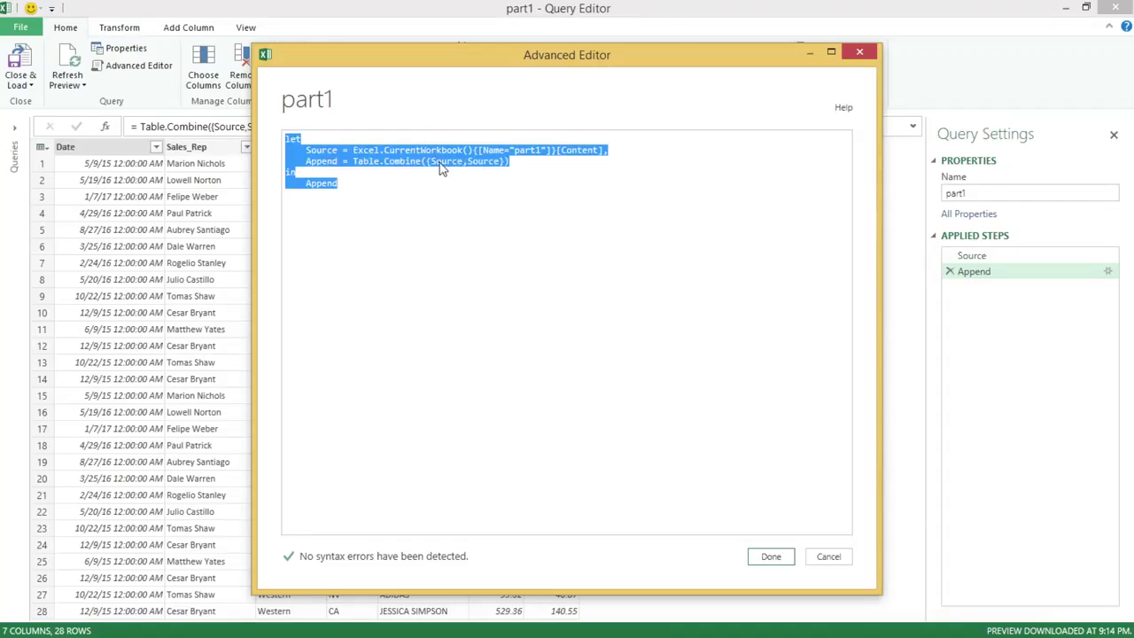
{"action": "double_click", "coordinate": [443, 163]}
{"action": "double_click", "coordinate": [324, 153]}
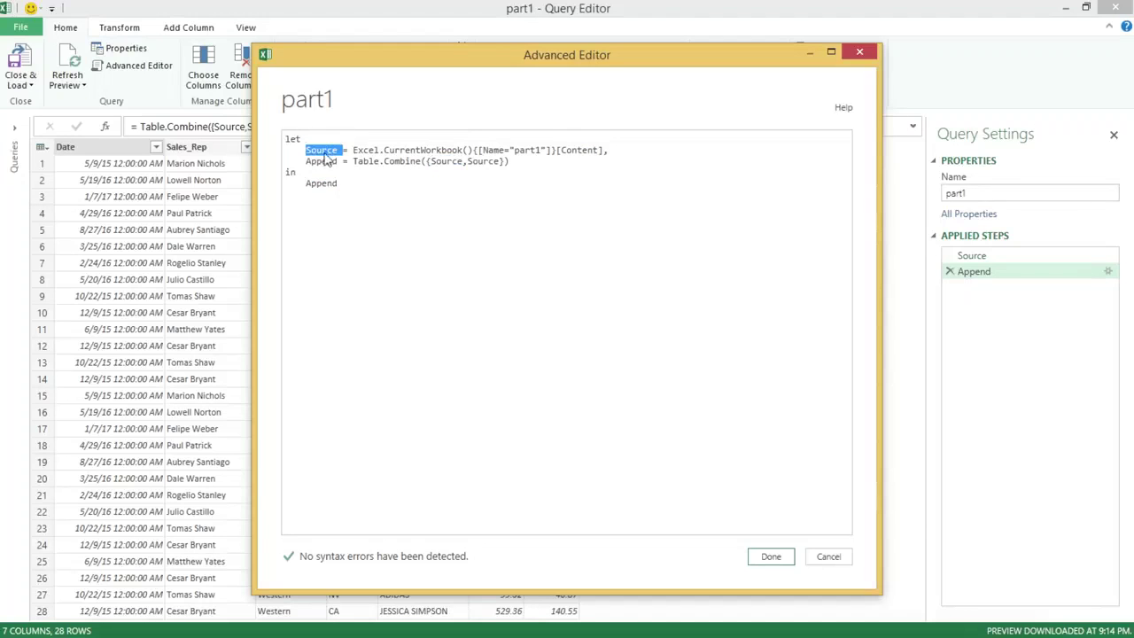
{"action": "left_click", "coordinate": [447, 163]}
{"action": "double_click", "coordinate": [447, 163]}
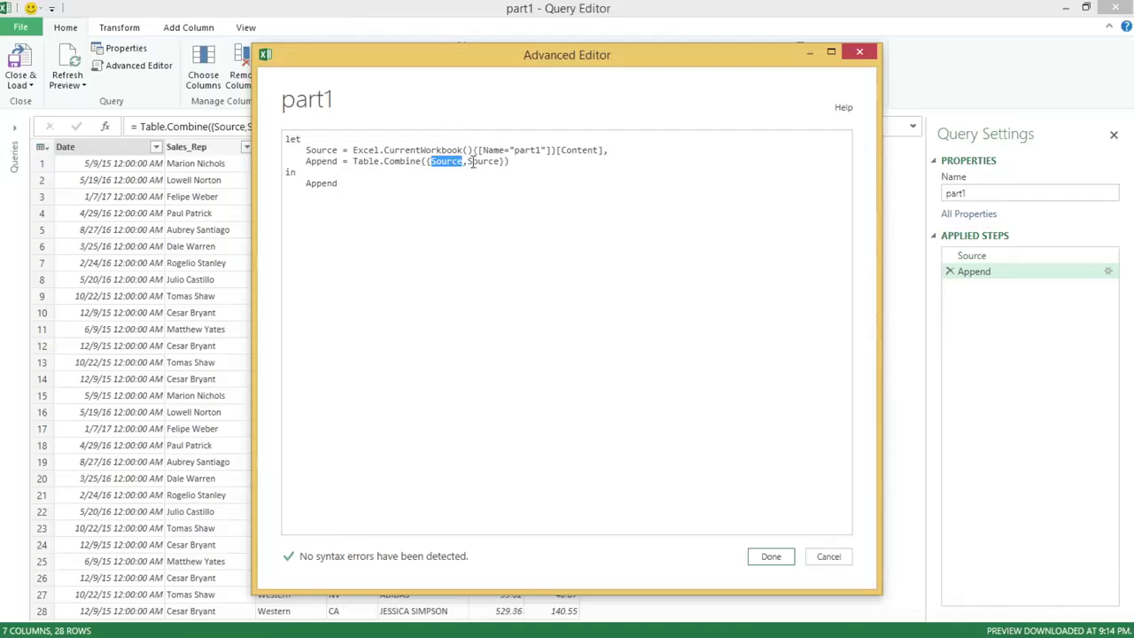
{"action": "double_click", "coordinate": [474, 162]}
{"action": "left_click", "coordinate": [446, 153]}
{"action": "double_click", "coordinate": [446, 152]}
{"action": "left_click", "coordinate": [475, 161]}
{"action": "double_click", "coordinate": [479, 161]}
{"action": "left_click", "coordinate": [447, 162]}
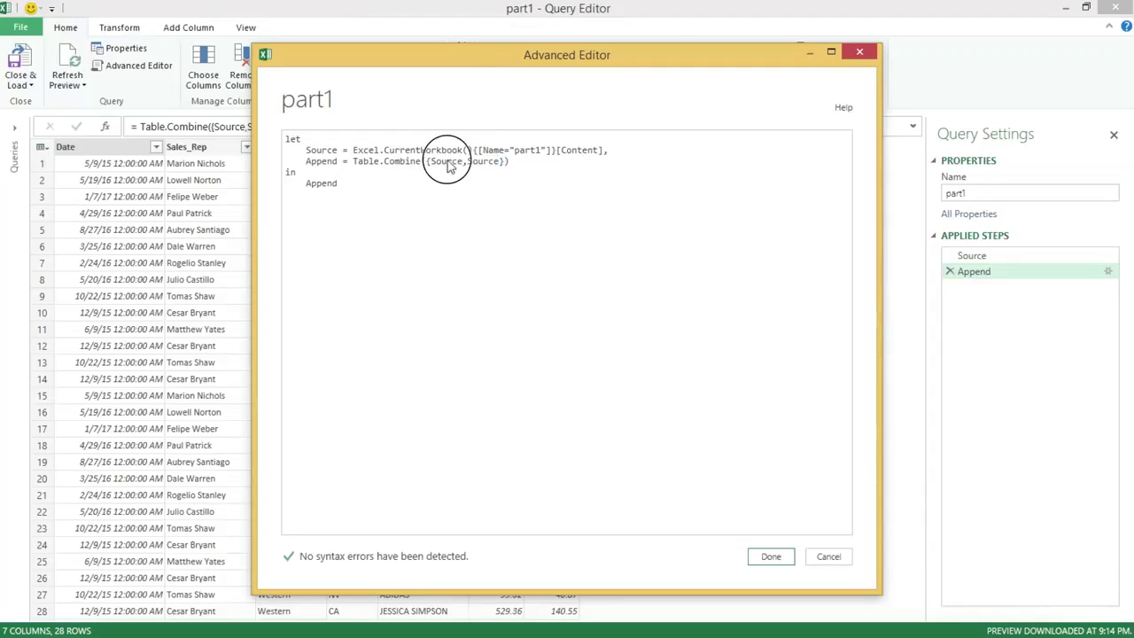
{"action": "double_click", "coordinate": [446, 163]}
{"action": "left_click", "coordinate": [470, 161]}
{"action": "double_click", "coordinate": [474, 163]}
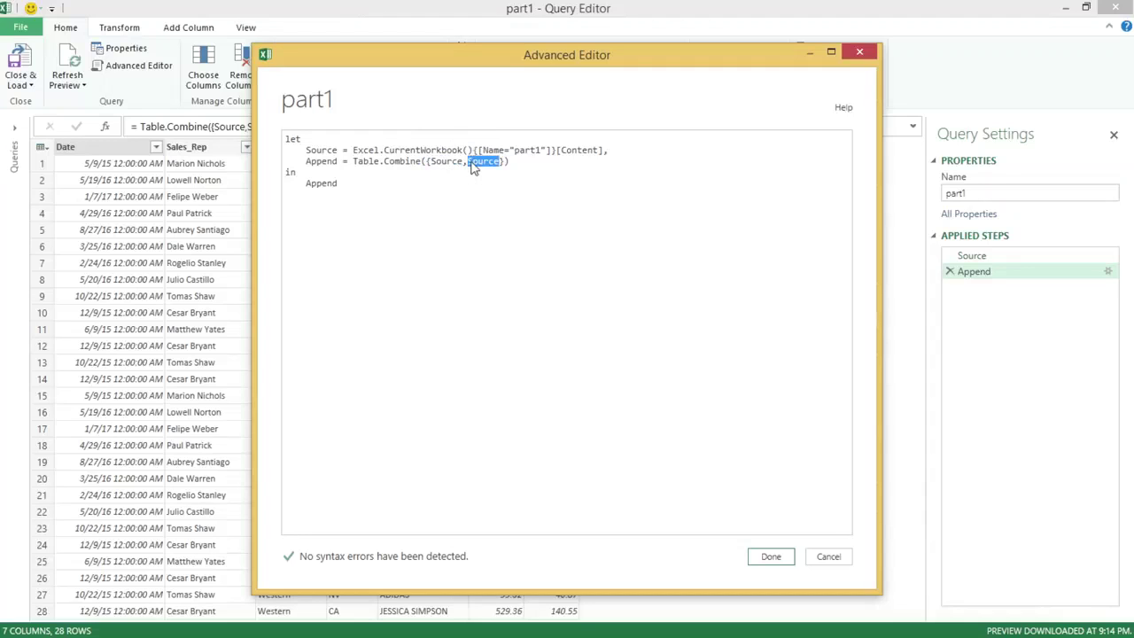
- Examine the Table.Combine expression and its Source arguments, comparing the Append name with the one in the in section
{"action": "left_click_drag", "start_coordinate": [427, 163], "coordinate": [501, 163]}
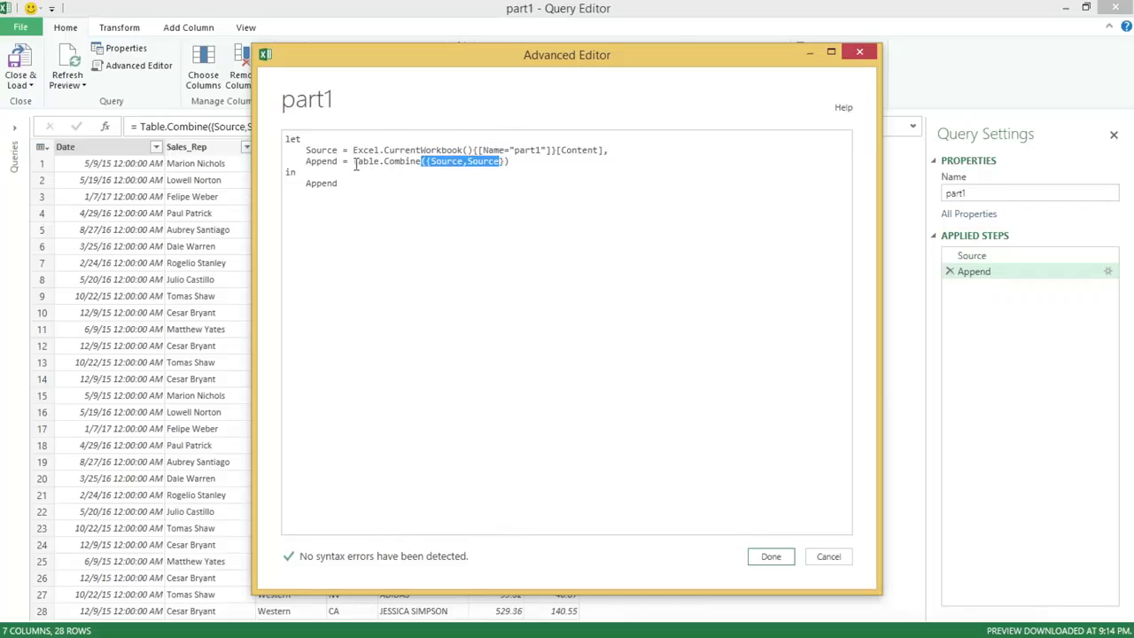
{"action": "left_click_drag", "start_coordinate": [353, 163], "coordinate": [509, 164]}
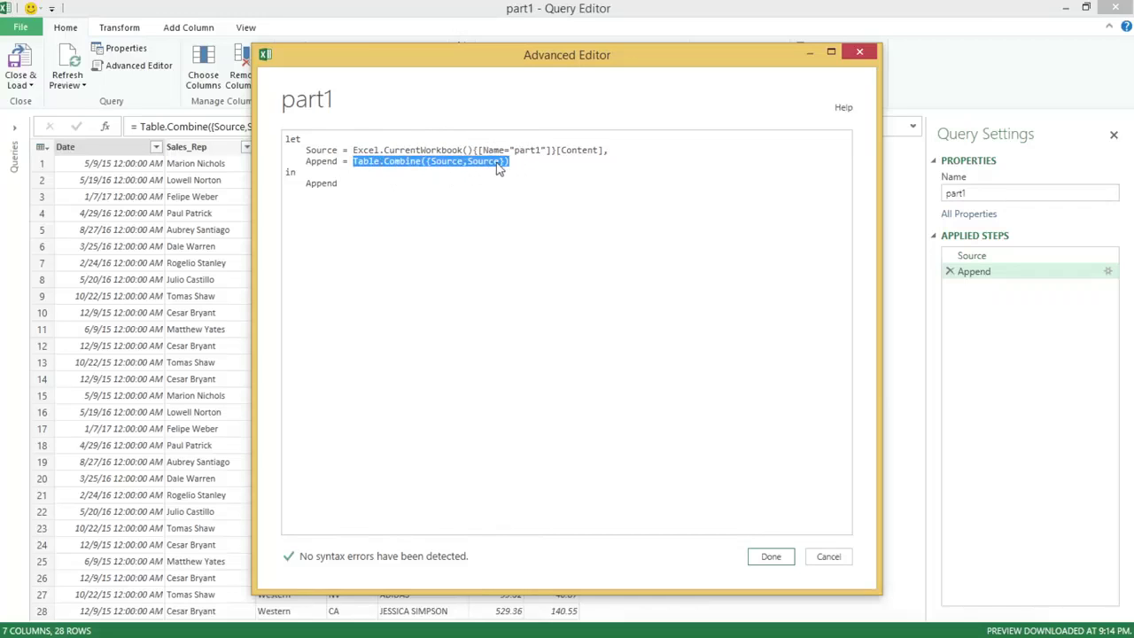
{"action": "double_click", "coordinate": [326, 161]}
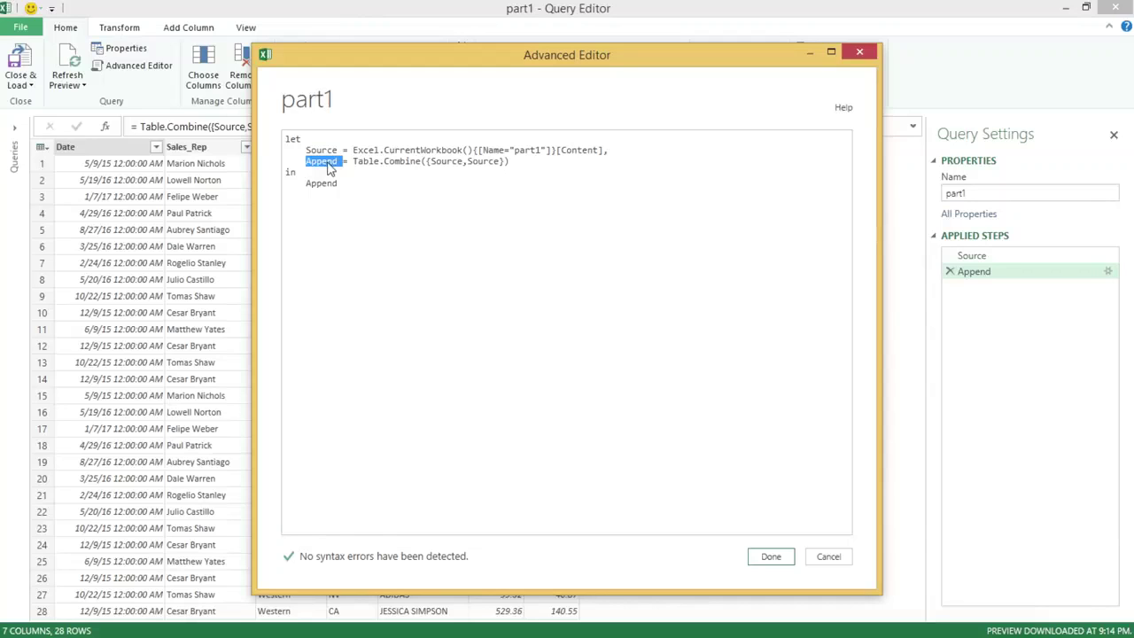
{"action": "double_click", "coordinate": [289, 172]}
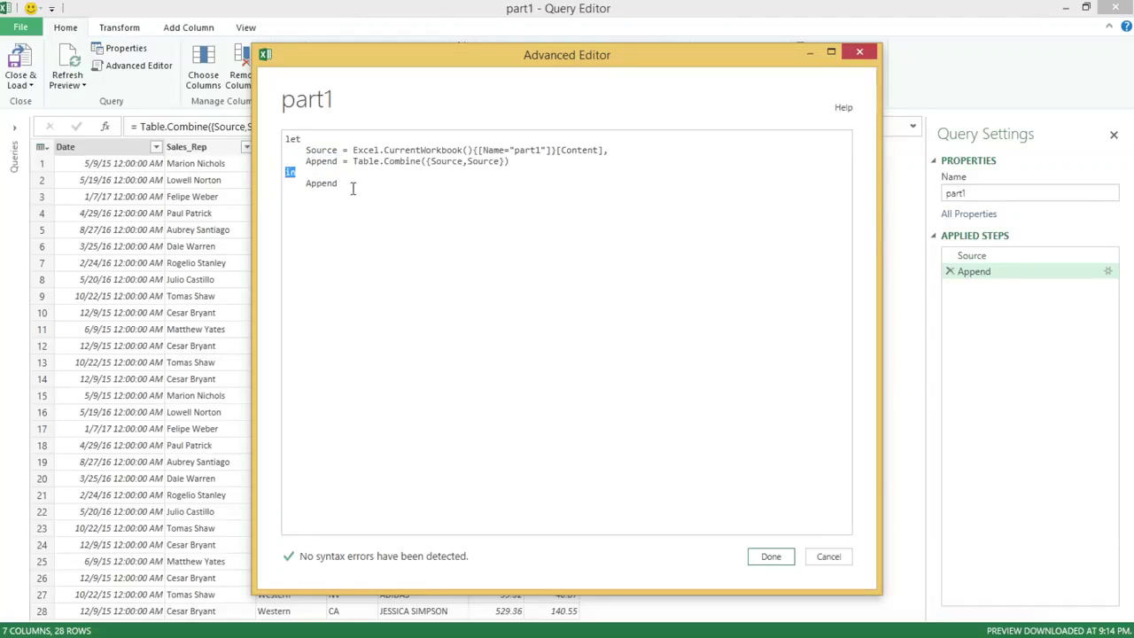
{"action": "double_click", "coordinate": [330, 183]}
{"action": "double_click", "coordinate": [321, 161]}
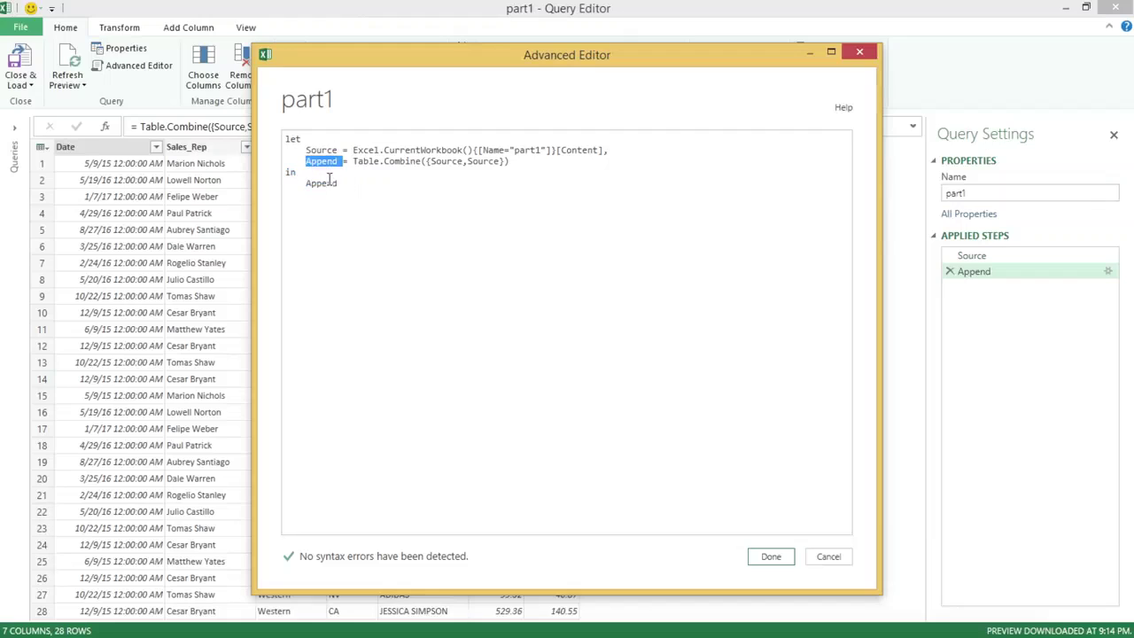
{"action": "double_click", "coordinate": [329, 183]}
{"action": "left_click", "coordinate": [331, 193]}
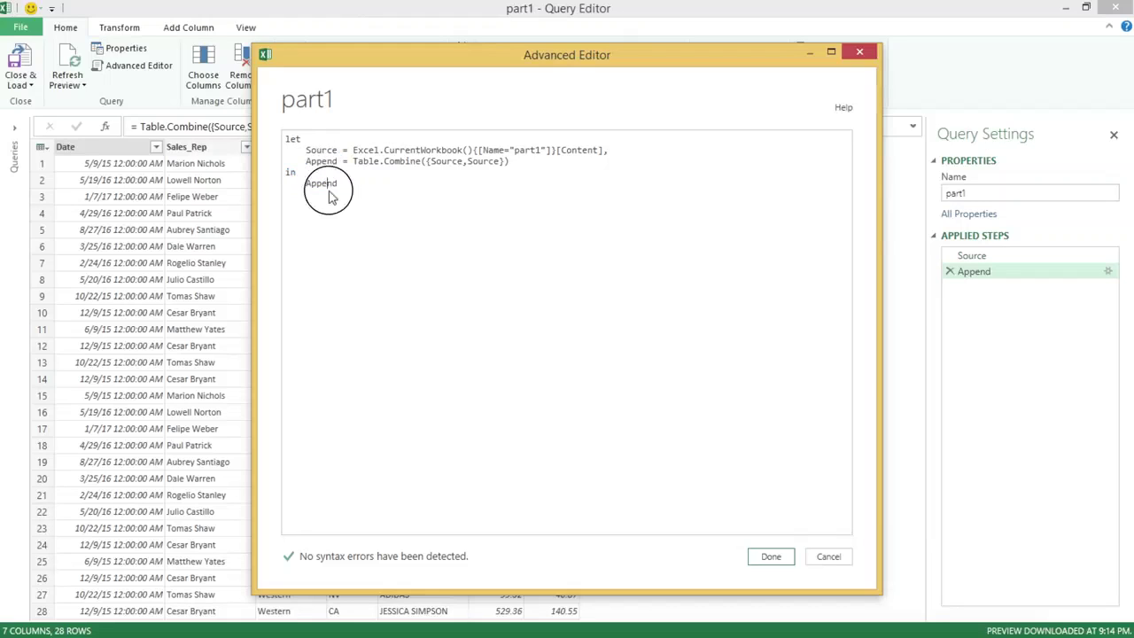
{"action": "double_click", "coordinate": [330, 186]}
{"action": "double_click", "coordinate": [443, 161]}
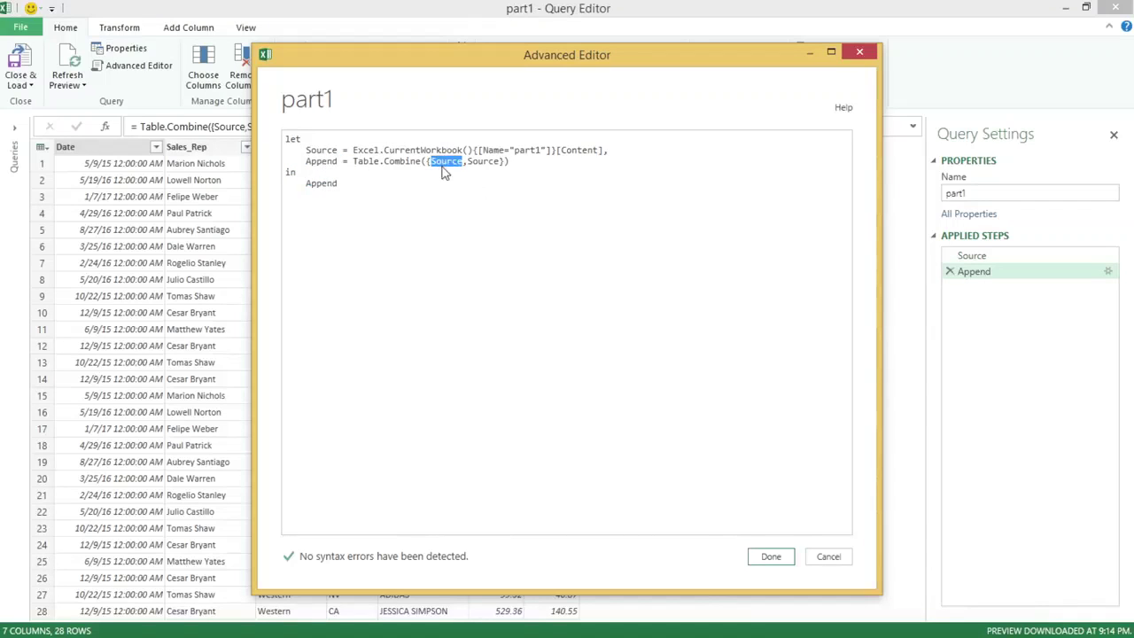
{"action": "double_click", "coordinate": [483, 161]}
- Duplicate the Source line twice directly above the Append line in the part1 query's code
{"action": "left_click", "coordinate": [618, 151]}
{"action": "key", "text": "Return"}
{"action": "key", "text": "Return"}
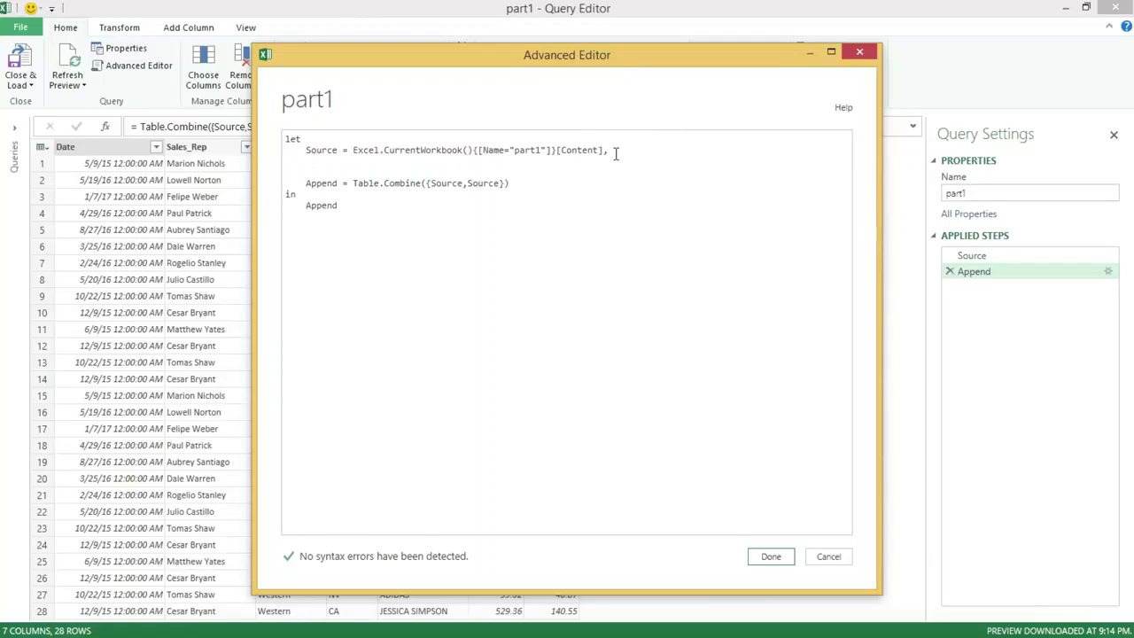
{"action": "left_click_drag", "start_coordinate": [620, 151], "coordinate": [283, 150]}
{"action": "key", "text": "ctrl+c"}
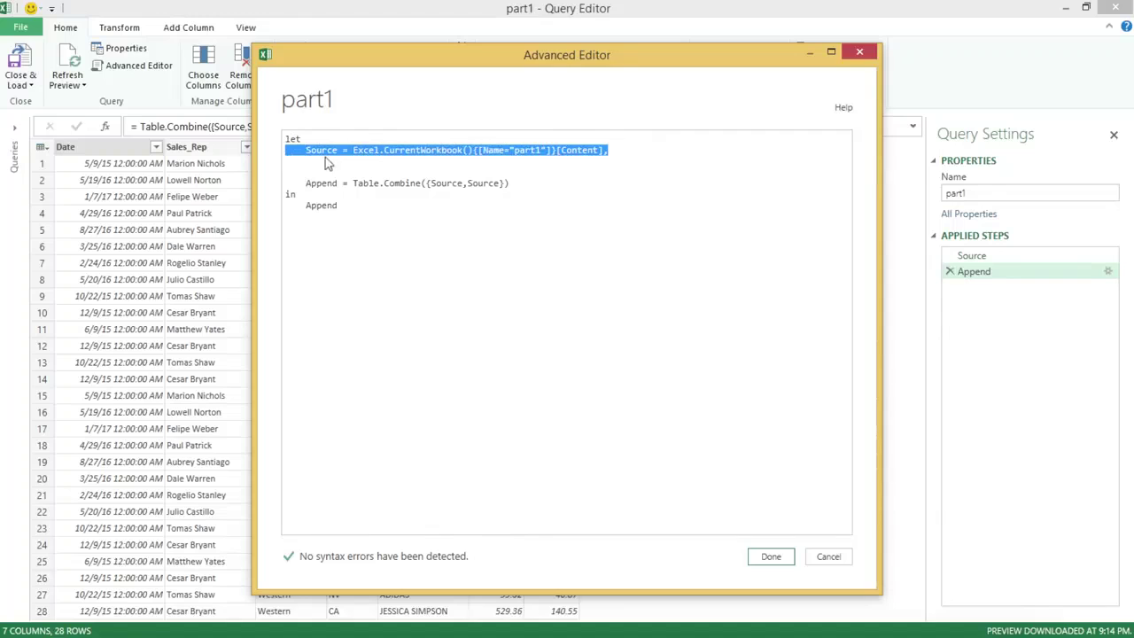
{"action": "left_click", "coordinate": [291, 163]}
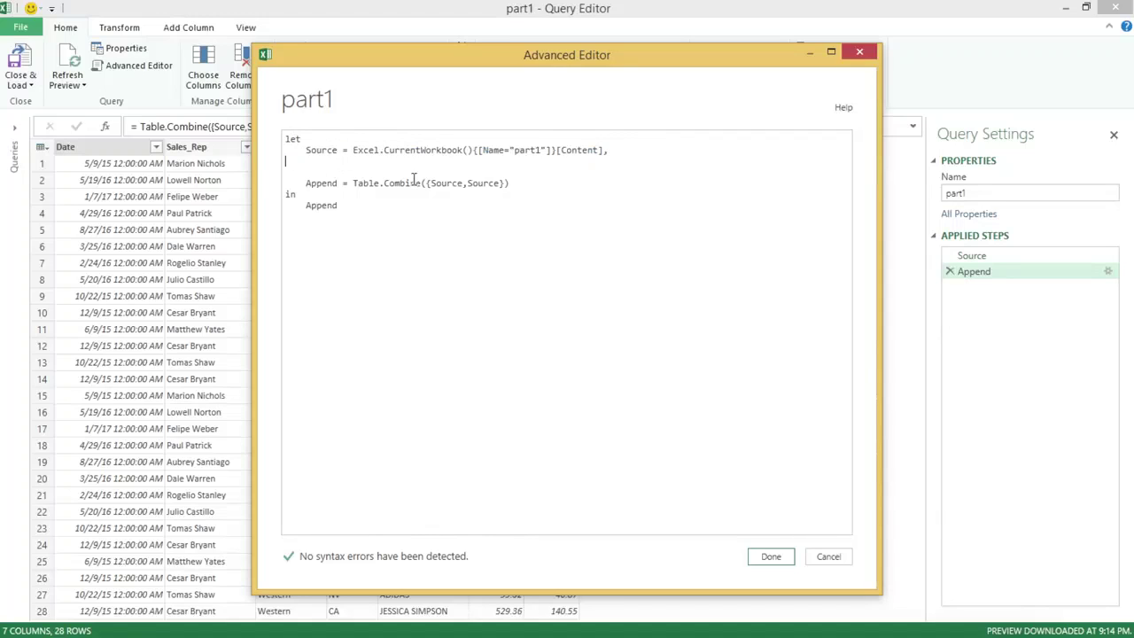
{"action": "key", "text": "ctrl+v"}
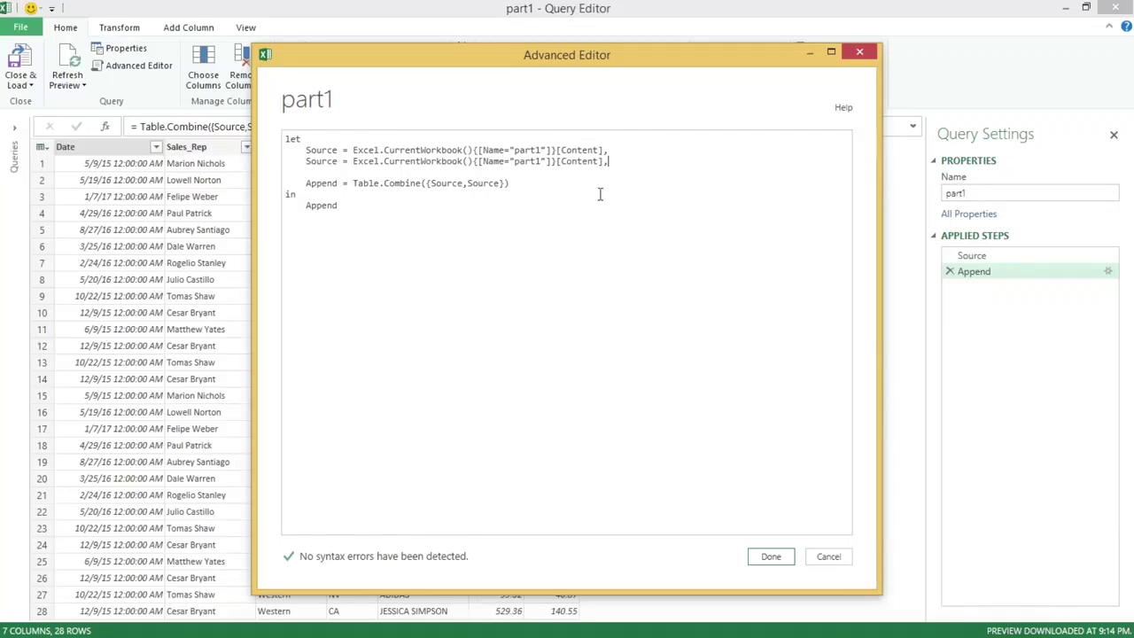
{"action": "key", "text": "Return"}
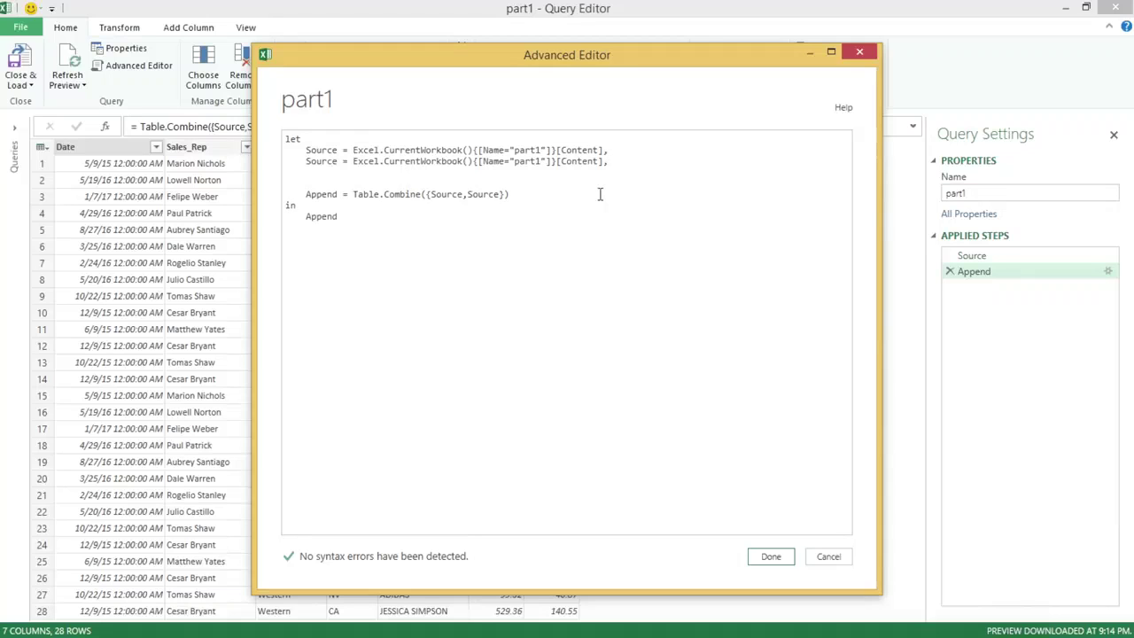
{"action": "key", "text": "ctrl+v"}
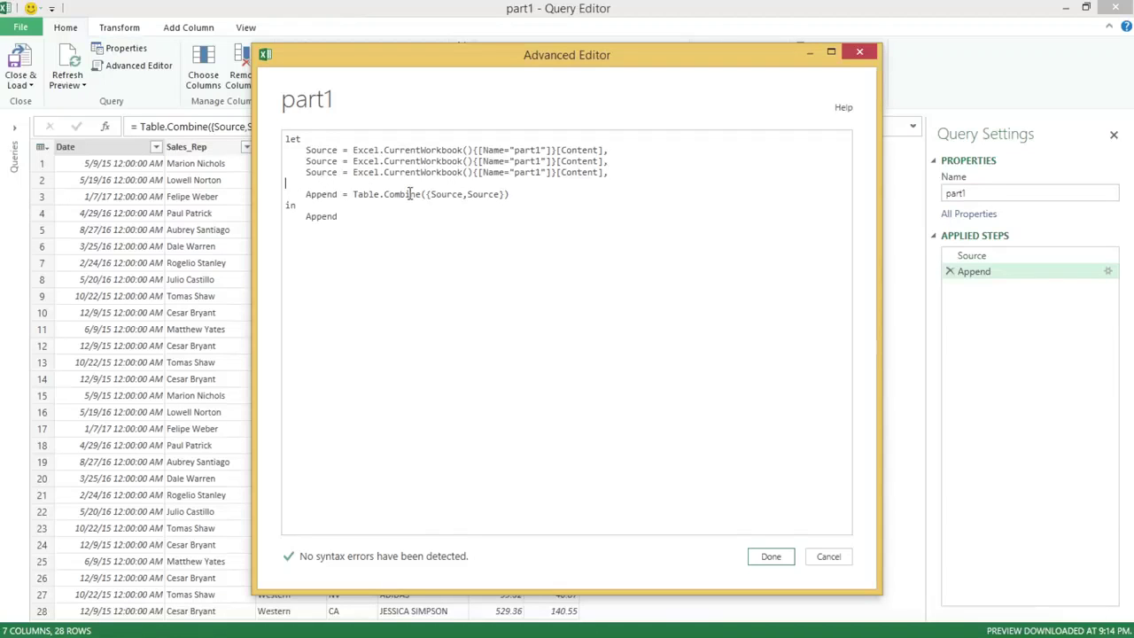
{"action": "key", "text": "BackSpace"}
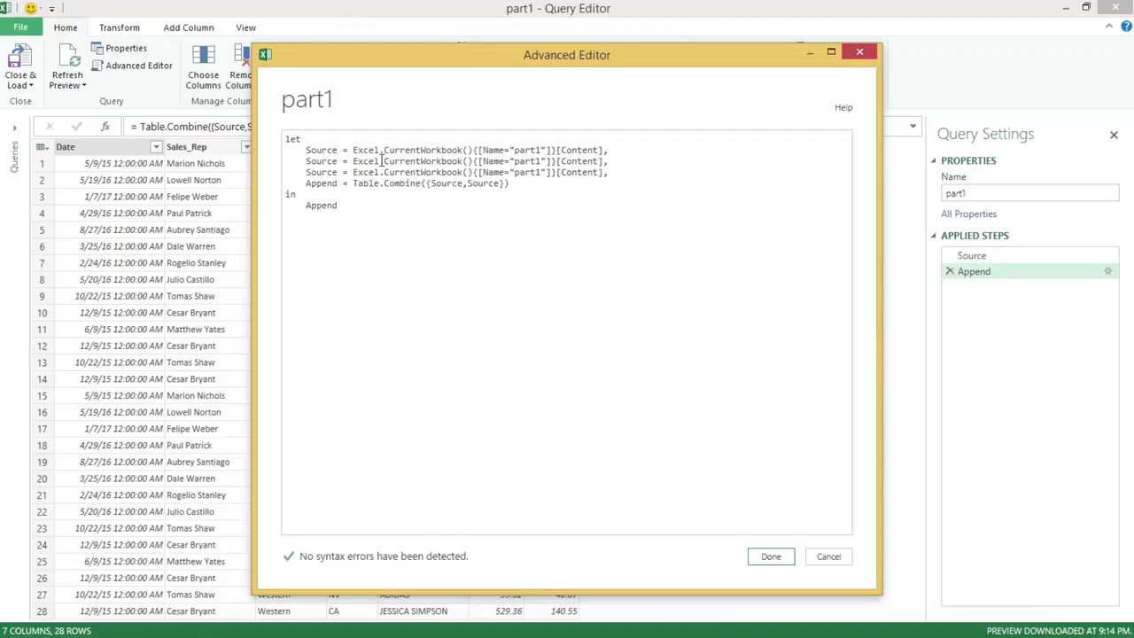
- Rename the first Source line, which refers to the part1 table, as Source1
{"action": "double_click", "coordinate": [530, 149]}
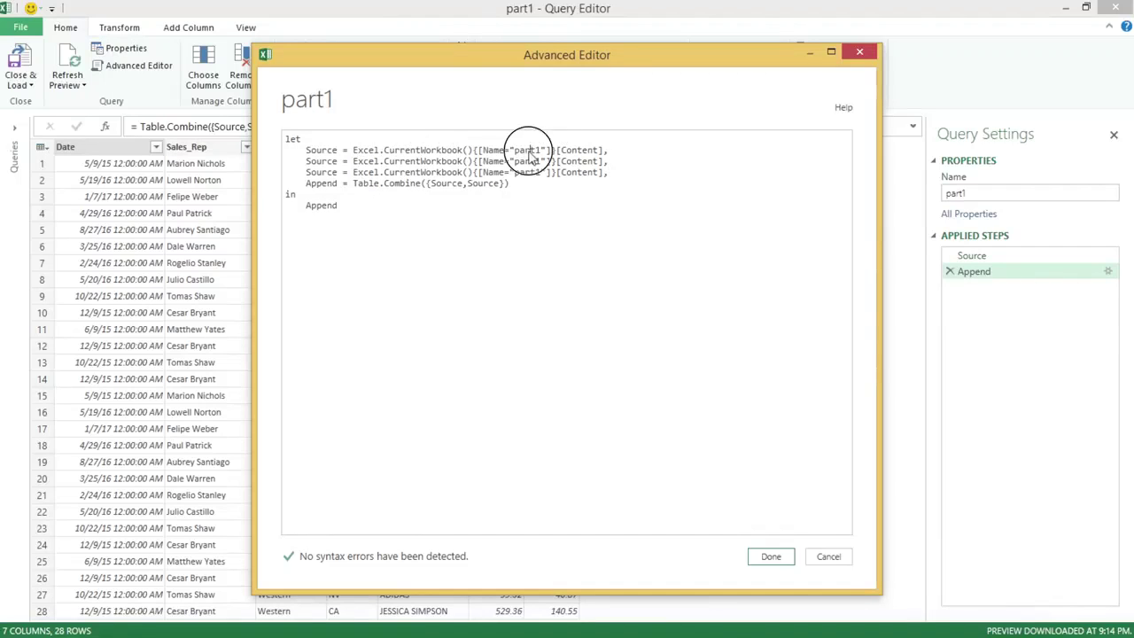
{"action": "double_click", "coordinate": [333, 154]}
{"action": "left_click", "coordinate": [339, 149]}
{"action": "left_click", "coordinate": [338, 150]}
{"action": "type", "text": "1"}
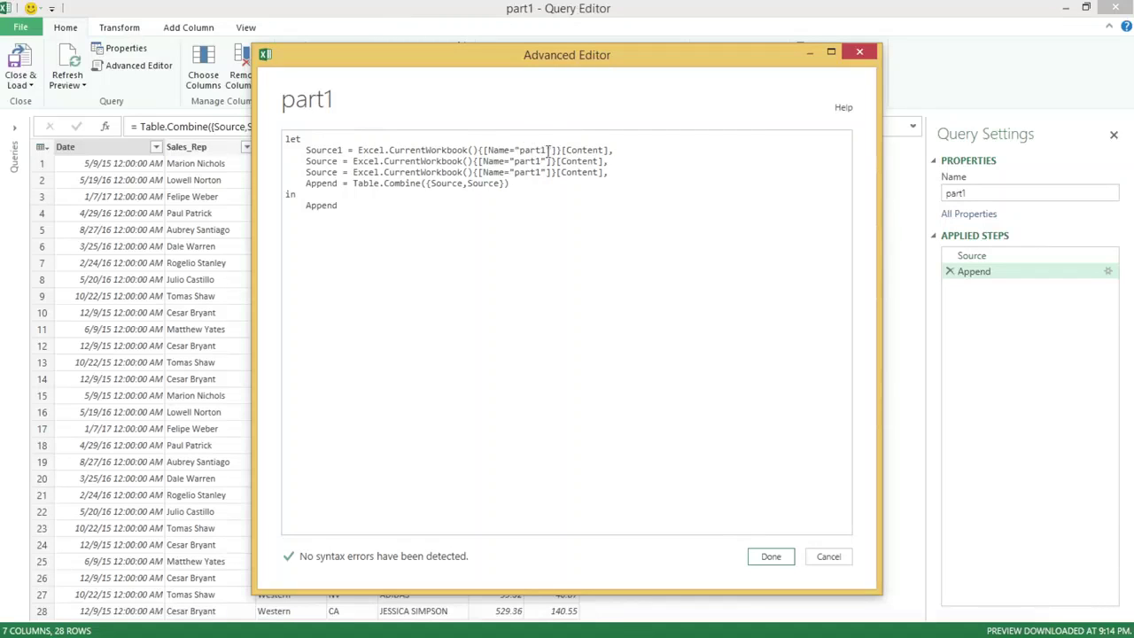
- Rename the second Source line as Source2 and change its table name to part2
{"action": "left_click", "coordinate": [338, 161]}
{"action": "type", "text": "2"}
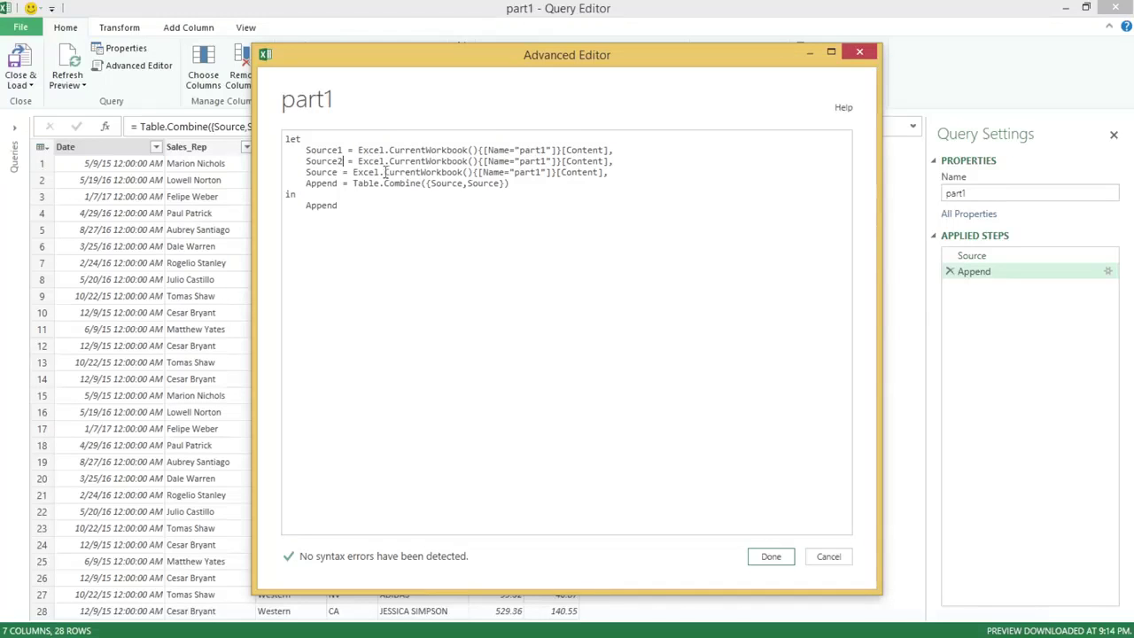
{"action": "double_click", "coordinate": [329, 161]}
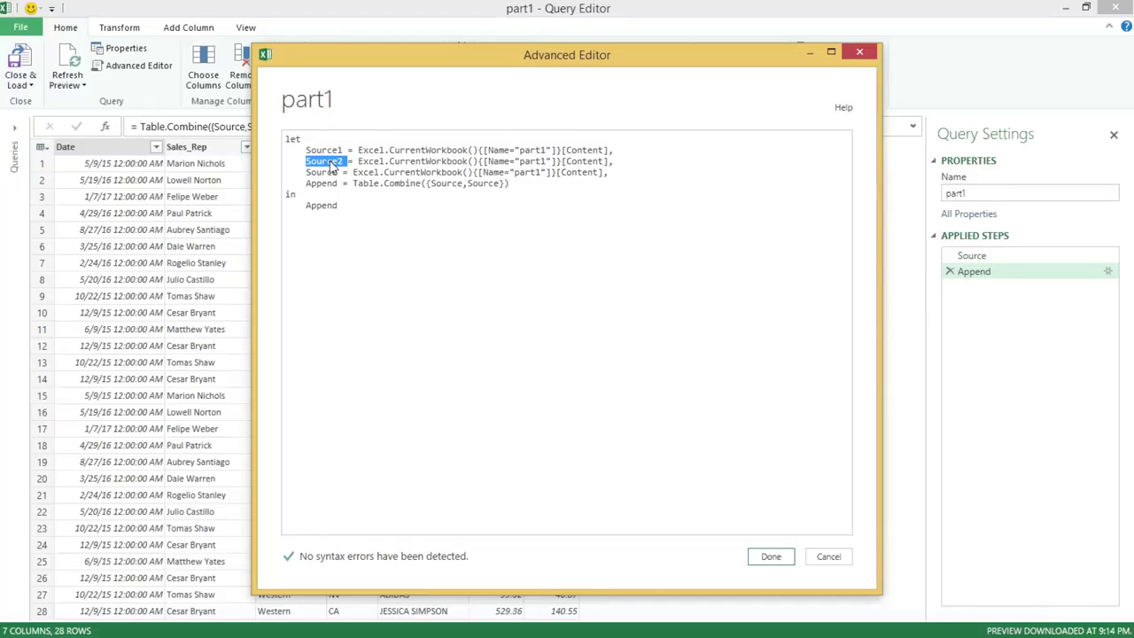
{"action": "left_click", "coordinate": [511, 161]}
{"action": "key", "text": "BackSpace"}
{"action": "type", "text": "2"}
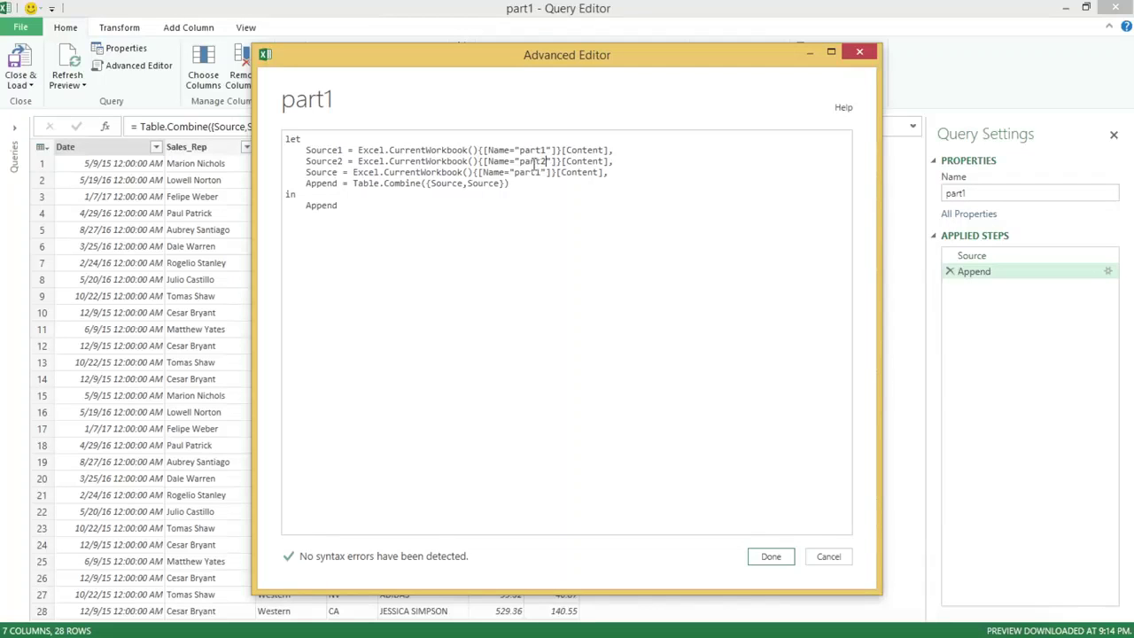
{"action": "left_click_drag", "start_coordinate": [521, 162], "coordinate": [546, 162]}
- Rename the third Source line as Source3 and change its table name to part3
{"action": "left_click", "coordinate": [338, 173]}
{"action": "type", "text": "3"}
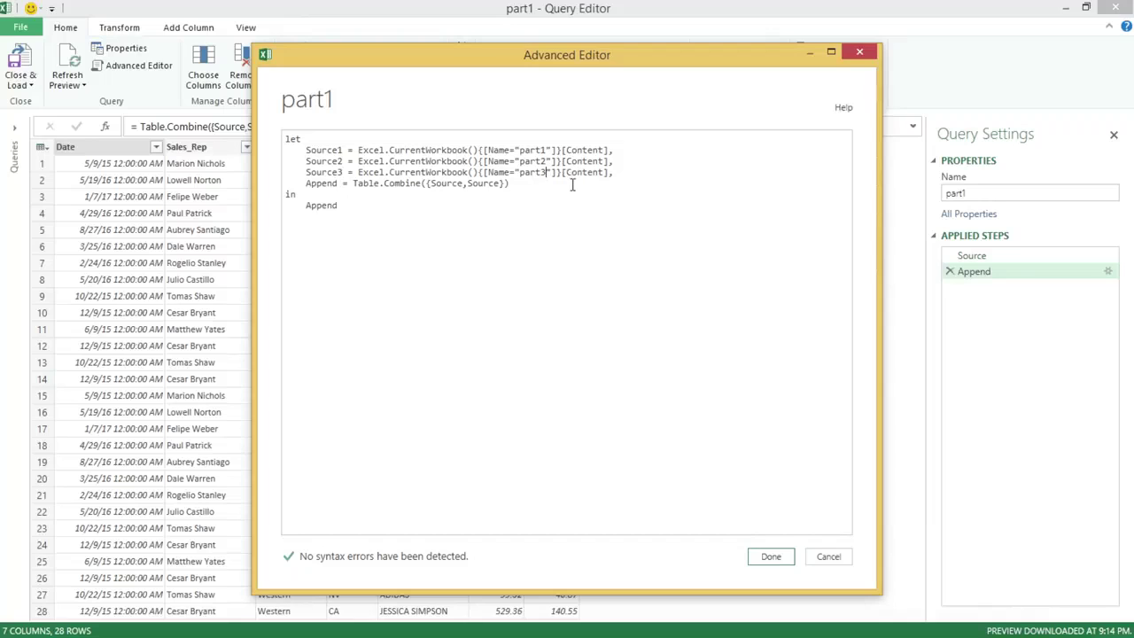
{"action": "left_click", "coordinate": [534, 151]}
{"action": "left_click", "coordinate": [538, 162]}
{"action": "left_click", "coordinate": [544, 172]}
- Change the Table.Combine arguments in the Append line to Source1, Source2 and Source3
{"action": "double_click", "coordinate": [337, 150]}
{"action": "double_click", "coordinate": [331, 162]}
{"action": "double_click", "coordinate": [334, 172]}
{"action": "left_click", "coordinate": [461, 184]}
{"action": "type", "text": "1,Source3"}
{"action": "left_click_drag", "start_coordinate": [563, 183], "coordinate": [353, 188]}
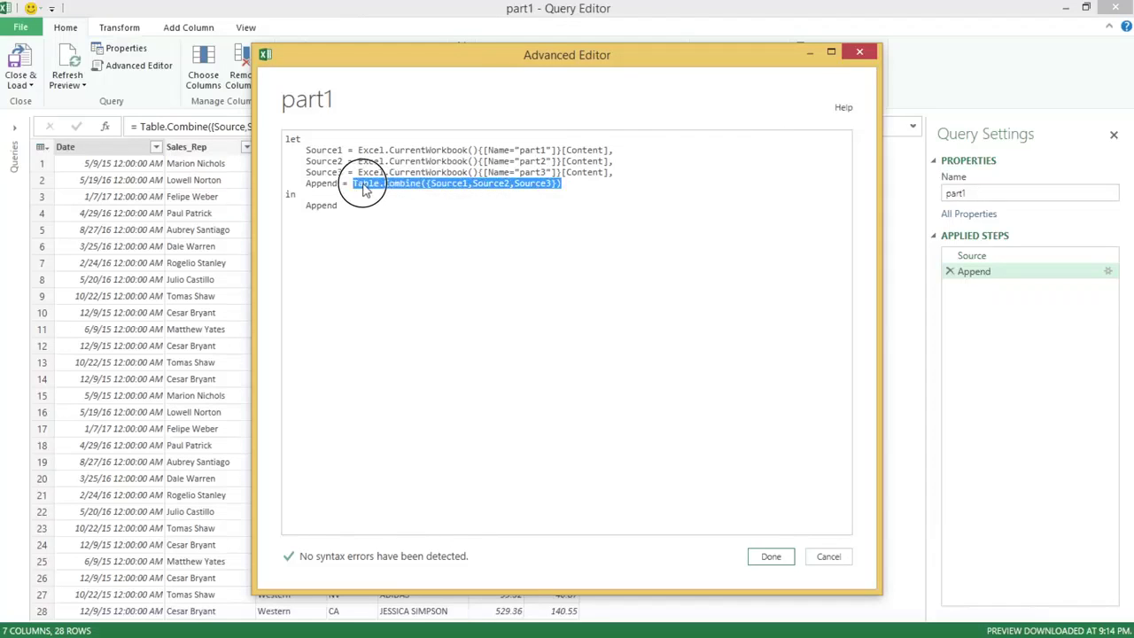
- Check the Append name against the in section, apply the edited code and review the combined rows in the preview
{"action": "left_click", "coordinate": [335, 184]}
{"action": "double_click", "coordinate": [334, 183]}
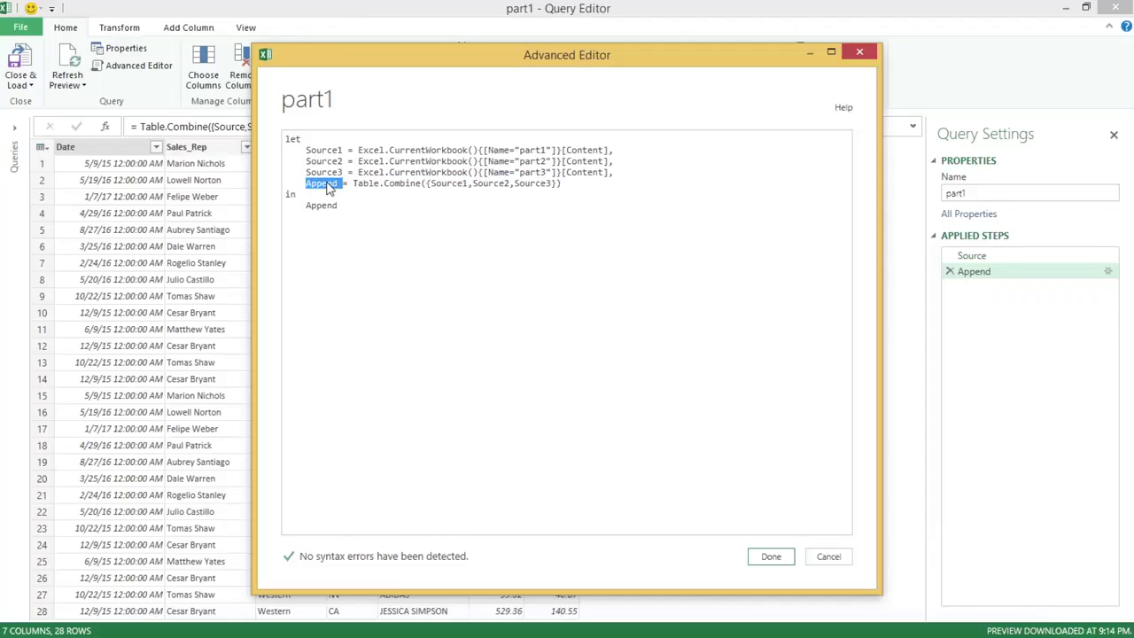
{"action": "left_click", "coordinate": [329, 186]}
{"action": "double_click", "coordinate": [329, 185]}
{"action": "double_click", "coordinate": [319, 207]}
{"action": "left_click", "coordinate": [408, 215]}
{"action": "left_click", "coordinate": [771, 558]}
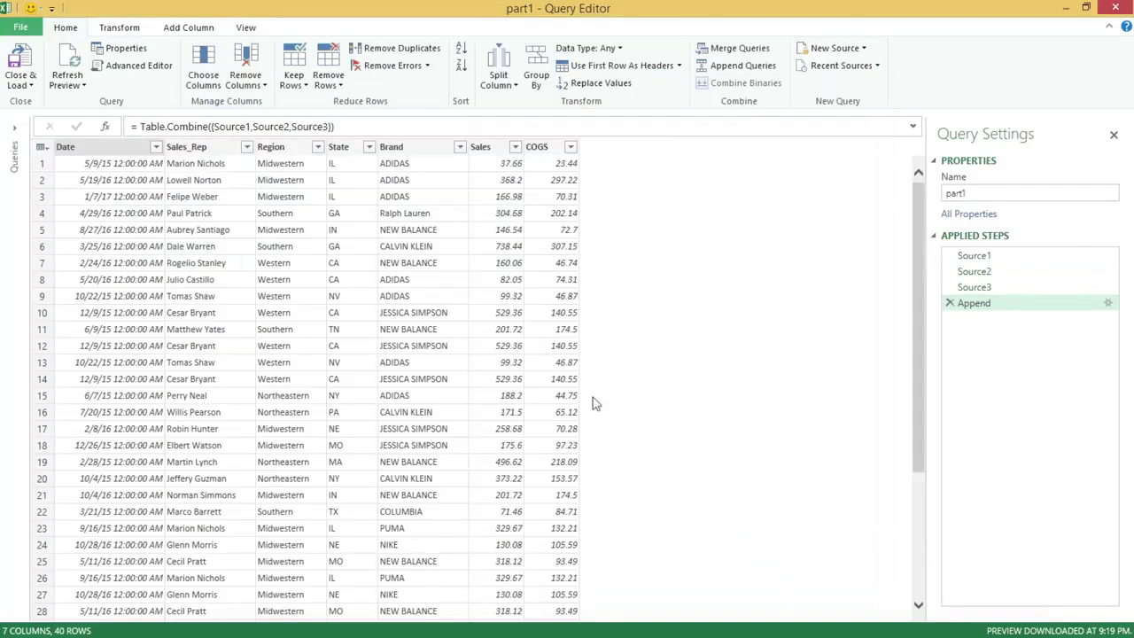
{"action": "left_click_drag", "start_coordinate": [921, 202], "coordinate": [939, 350]}
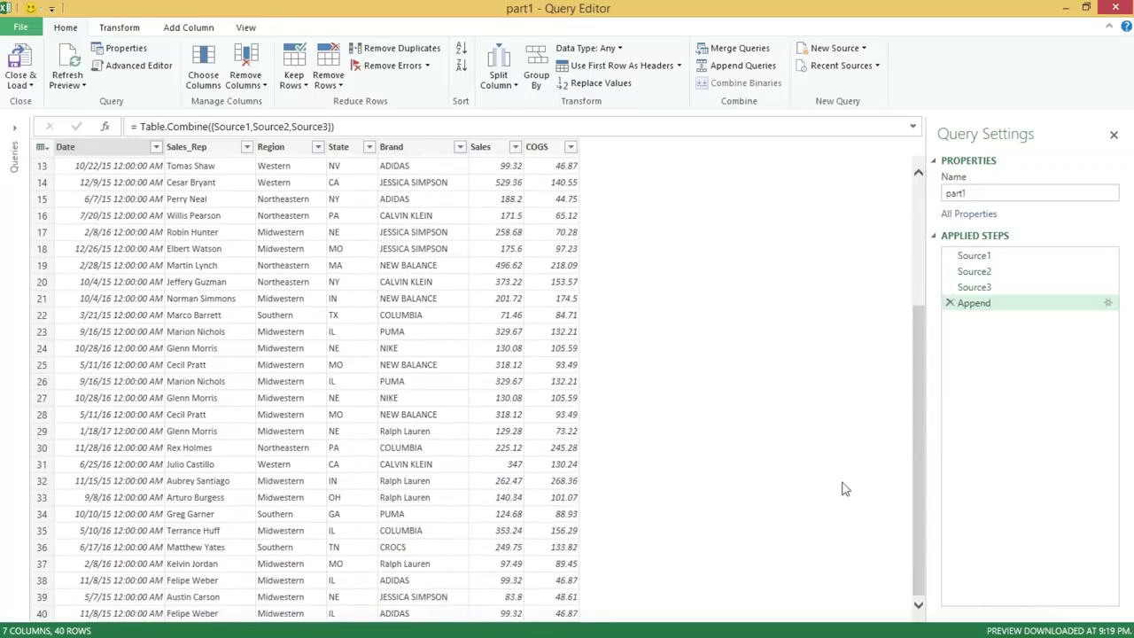
{"action": "scroll", "coordinate": [278, 576], "scroll_direction": "up", "scroll_amount": 4}
{"action": "scroll", "coordinate": [277, 580], "scroll_direction": "down", "scroll_amount": 4}
{"action": "scroll", "coordinate": [523, 297], "scroll_direction": "up", "scroll_amount": 4}
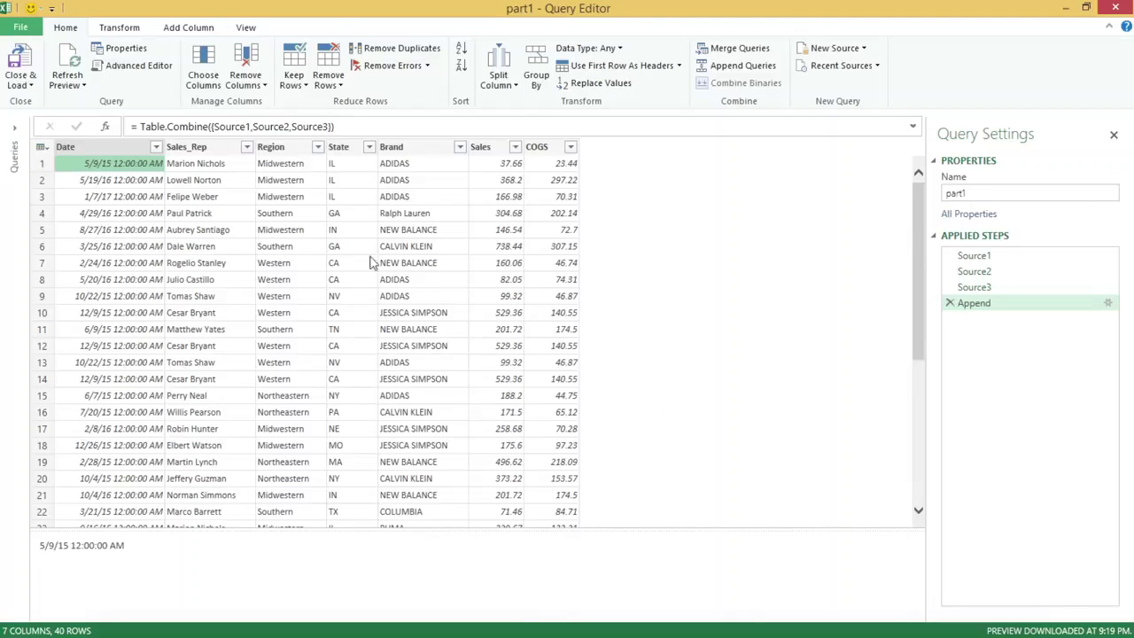
- Load the combined query as a table into the existing worksheet Sheet2 at cell A1 and review its rows
{"action": "left_click", "coordinate": [26, 89]}
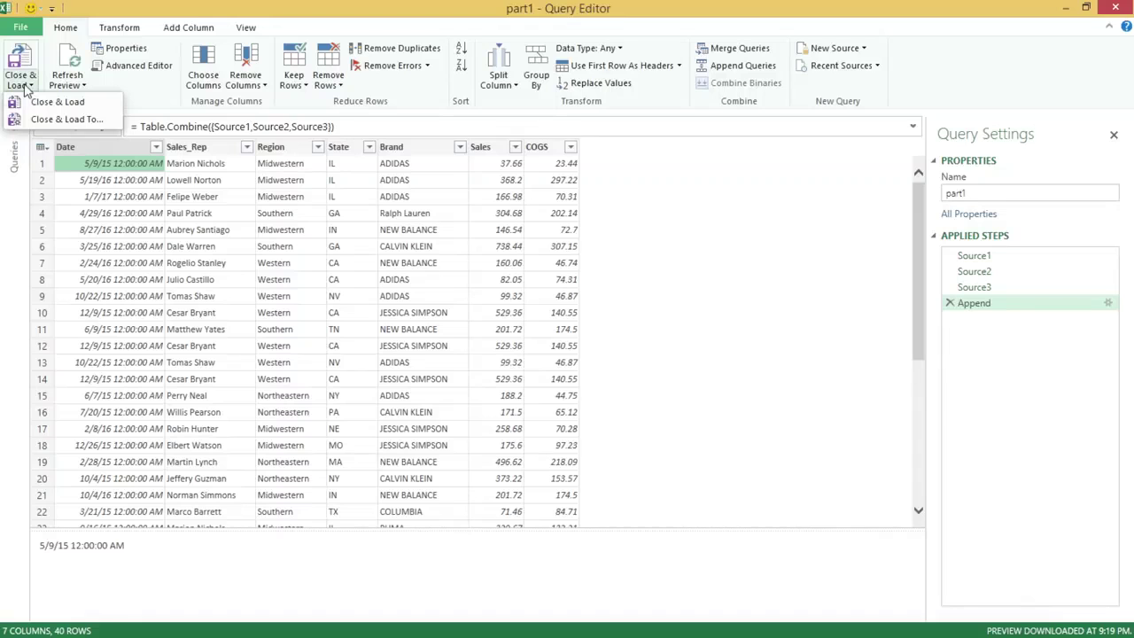
{"action": "left_click", "coordinate": [69, 121]}
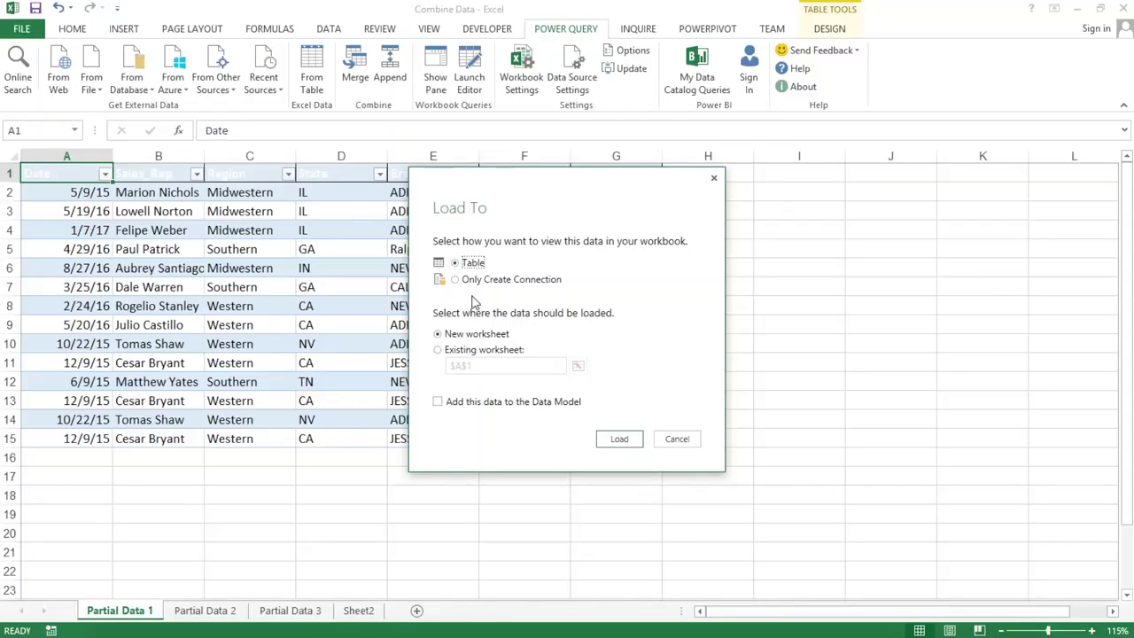
{"action": "left_click", "coordinate": [439, 351]}
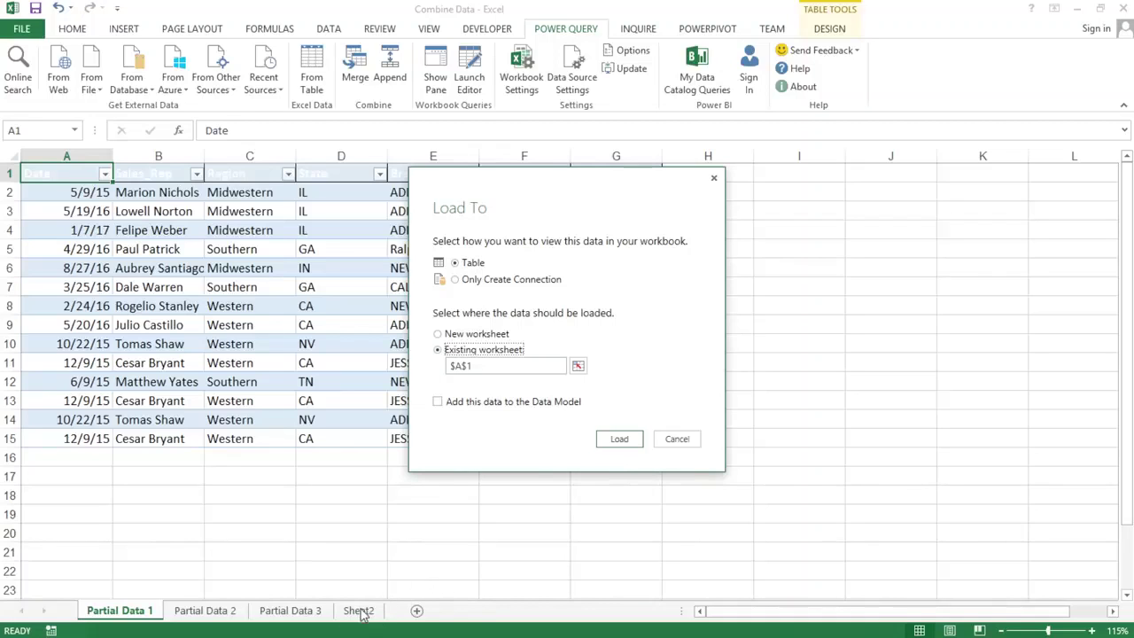
{"action": "left_click", "coordinate": [560, 365]}
{"action": "left_click", "coordinate": [578, 367]}
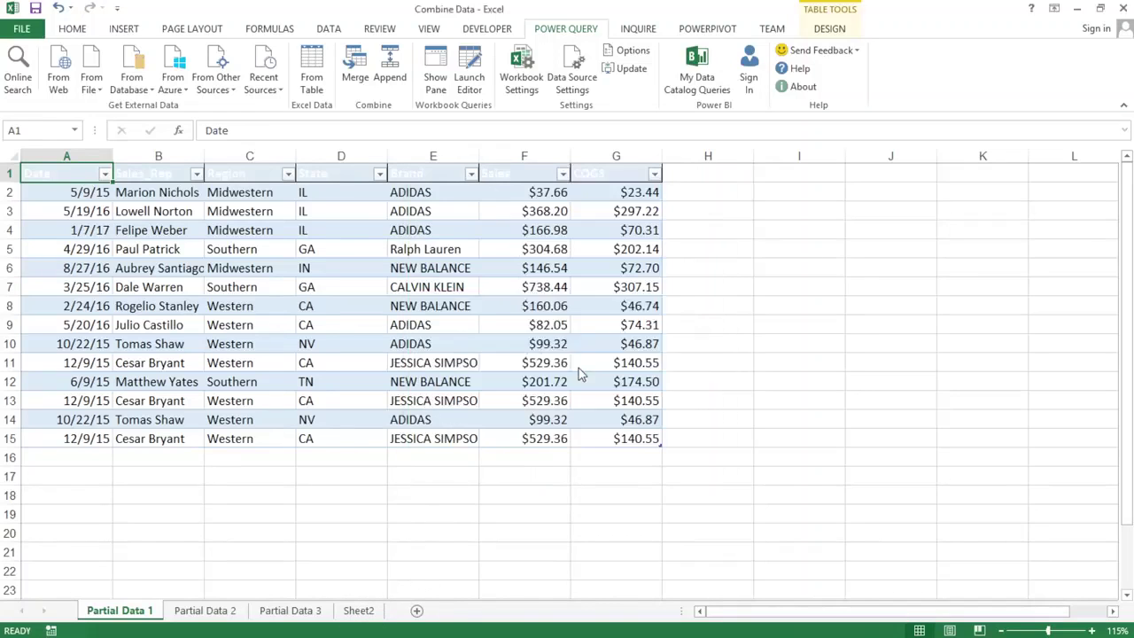
{"action": "left_click", "coordinate": [356, 612]}
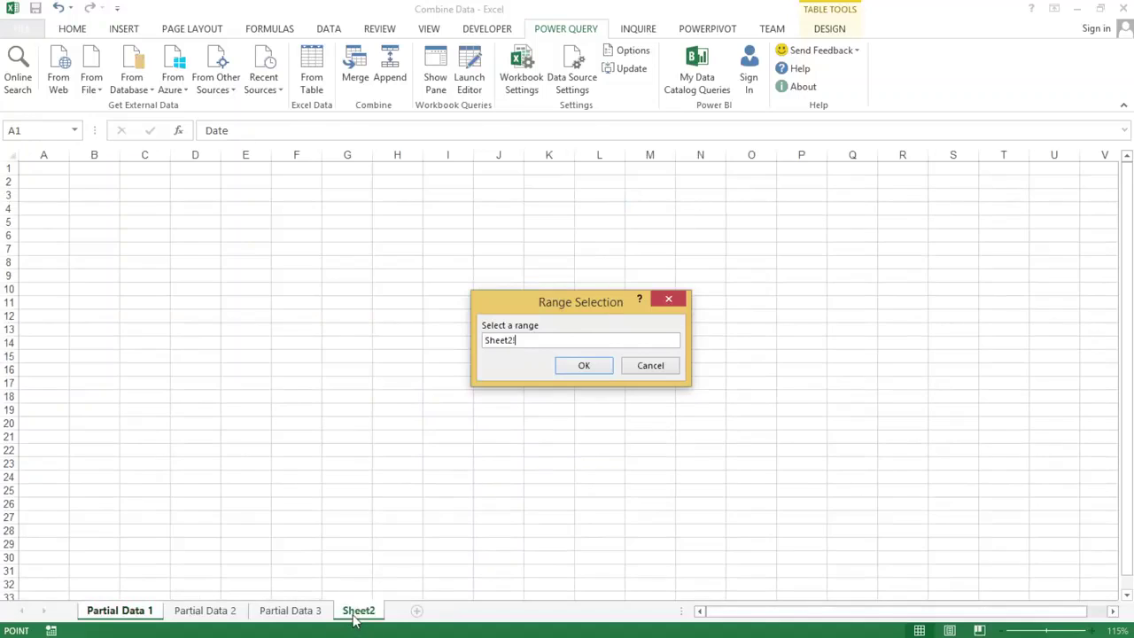
{"action": "left_click", "coordinate": [56, 170]}
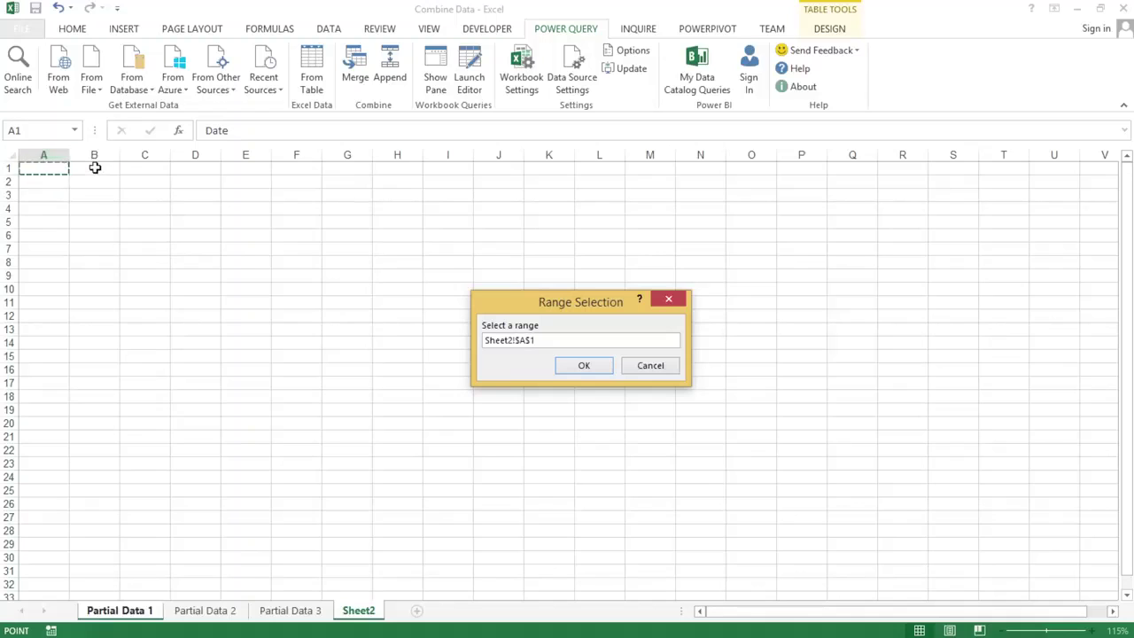
{"action": "left_click", "coordinate": [584, 371]}
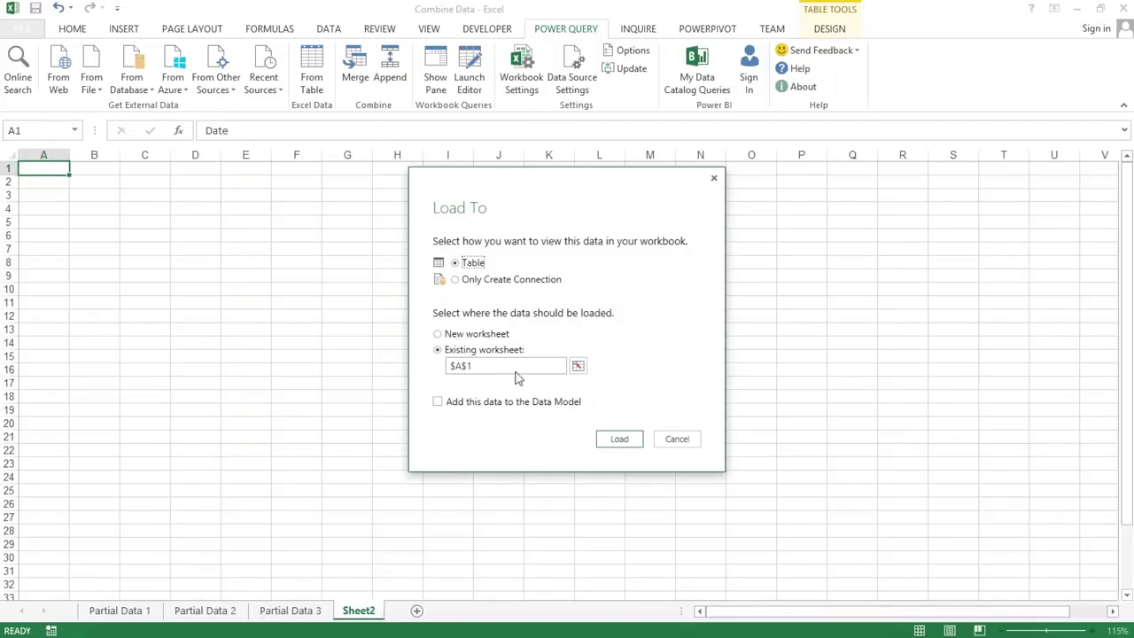
{"action": "left_click", "coordinate": [618, 440]}
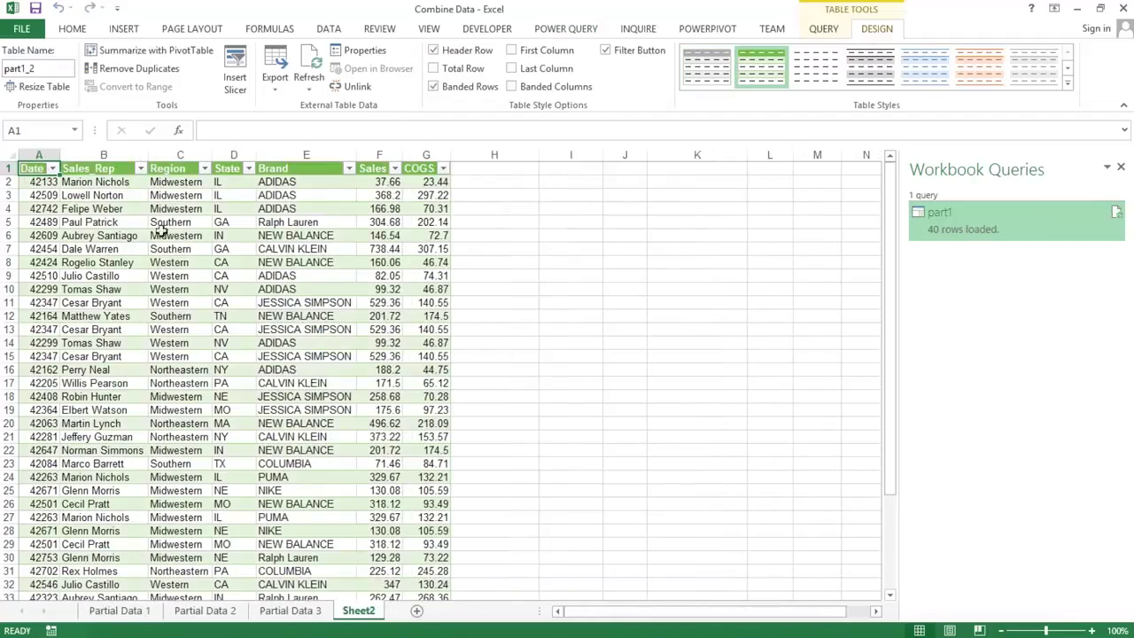
{"action": "scroll", "coordinate": [144, 263], "scroll_direction": "up", "scroll_amount": 3, "text": "ctrl"}
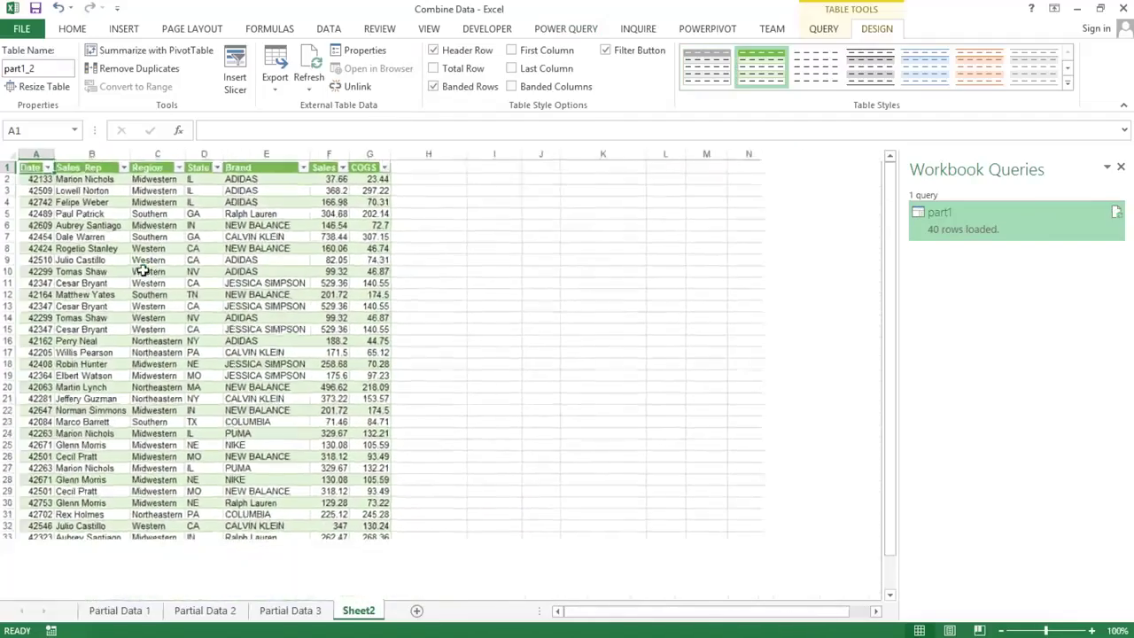
{"action": "scroll", "coordinate": [141, 269], "scroll_direction": "down", "scroll_amount": 9}
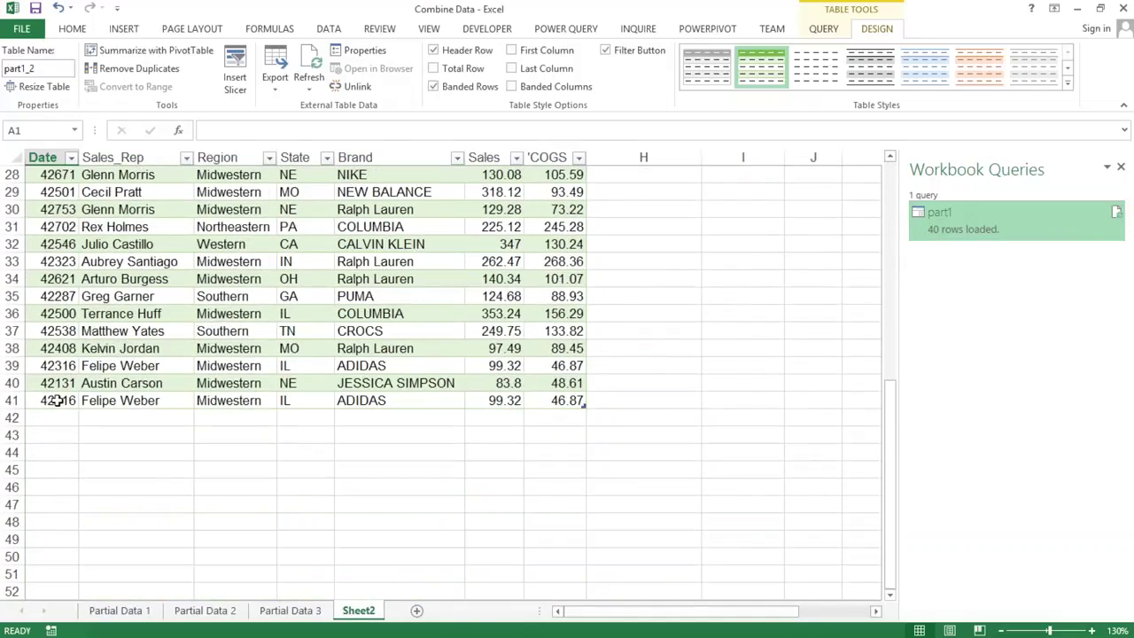
- Review the combined table in Sheet2 from its first row to its last row
{"action": "left_click", "coordinate": [57, 400]}
{"action": "scroll", "coordinate": [298, 307], "scroll_direction": "up", "scroll_amount": 9}
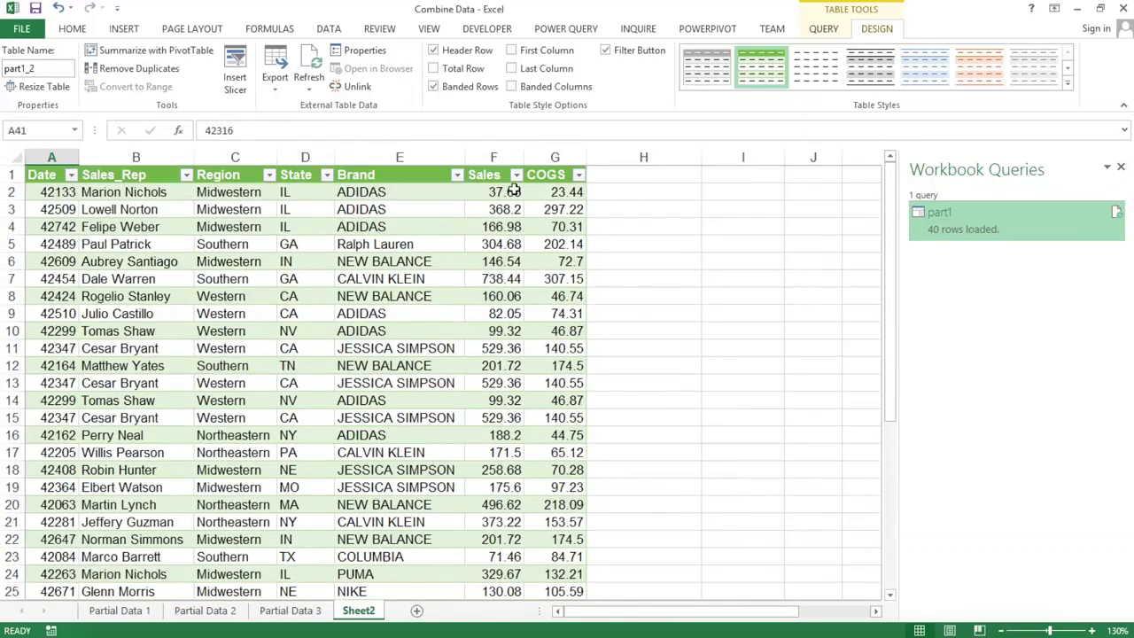
{"action": "scroll", "coordinate": [263, 229], "scroll_direction": "down", "scroll_amount": 9}
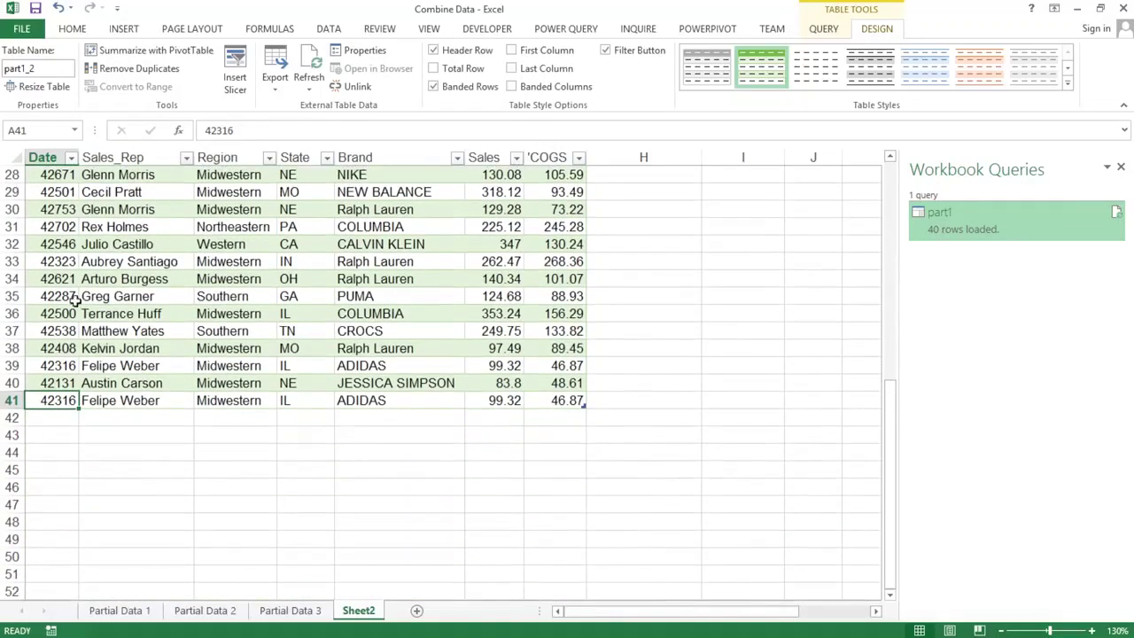
{"action": "scroll", "coordinate": [157, 299], "scroll_direction": "up", "scroll_amount": 9}
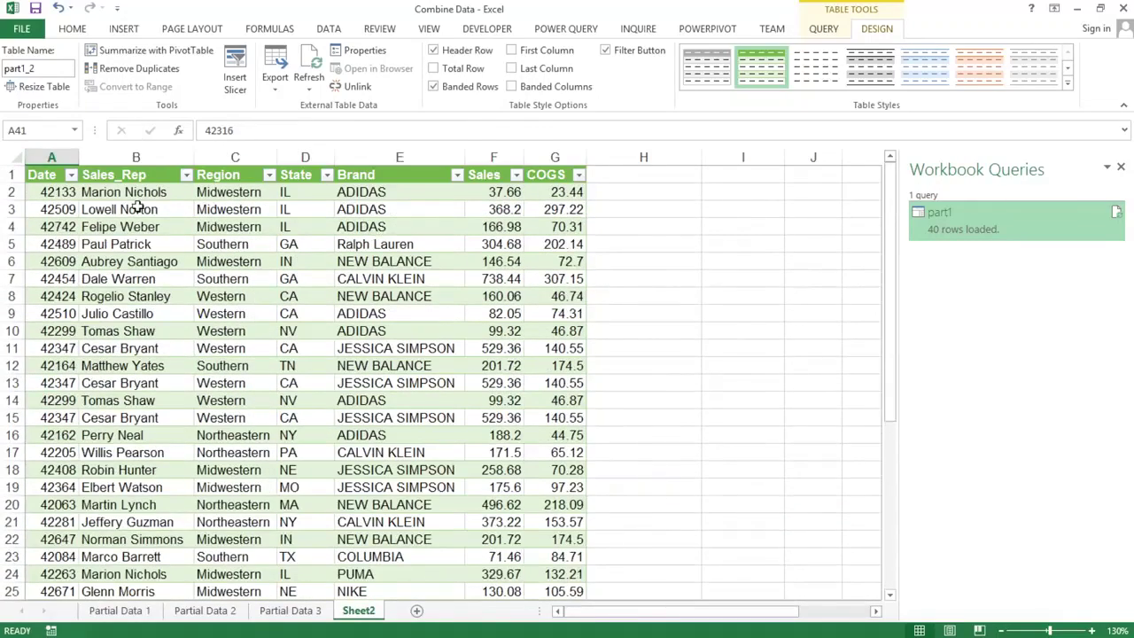
- Count the records in the Partial Data 1, Partial Data 2 and Partial Data 3 sheets by selecting each table's date entries
{"action": "left_click", "coordinate": [121, 611]}
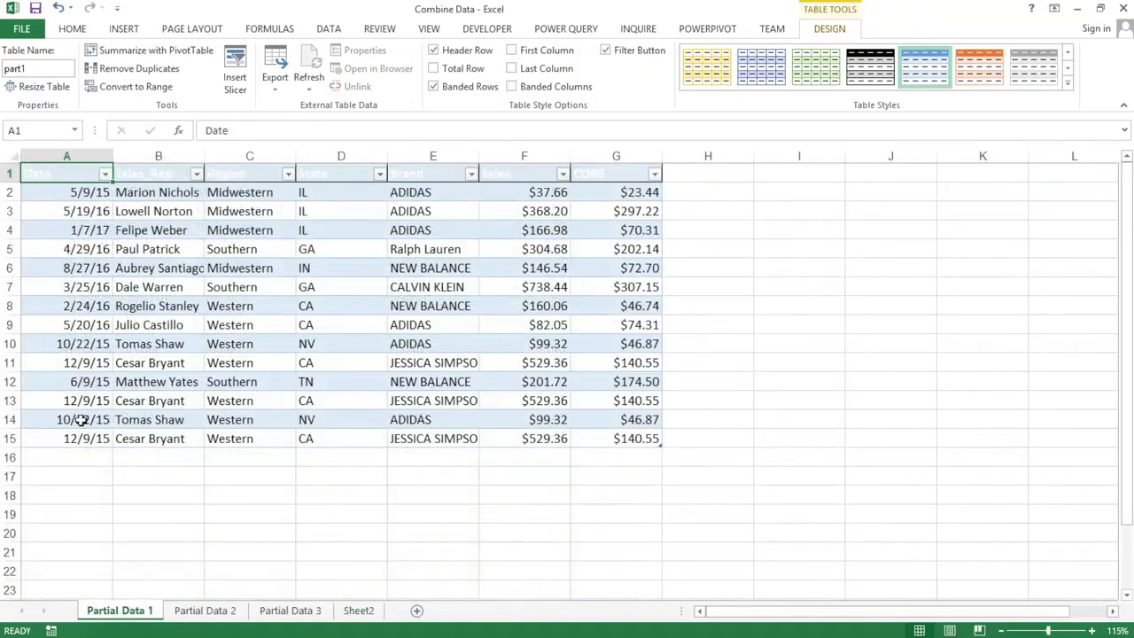
{"action": "left_click_drag", "start_coordinate": [63, 438], "coordinate": [52, 170]}
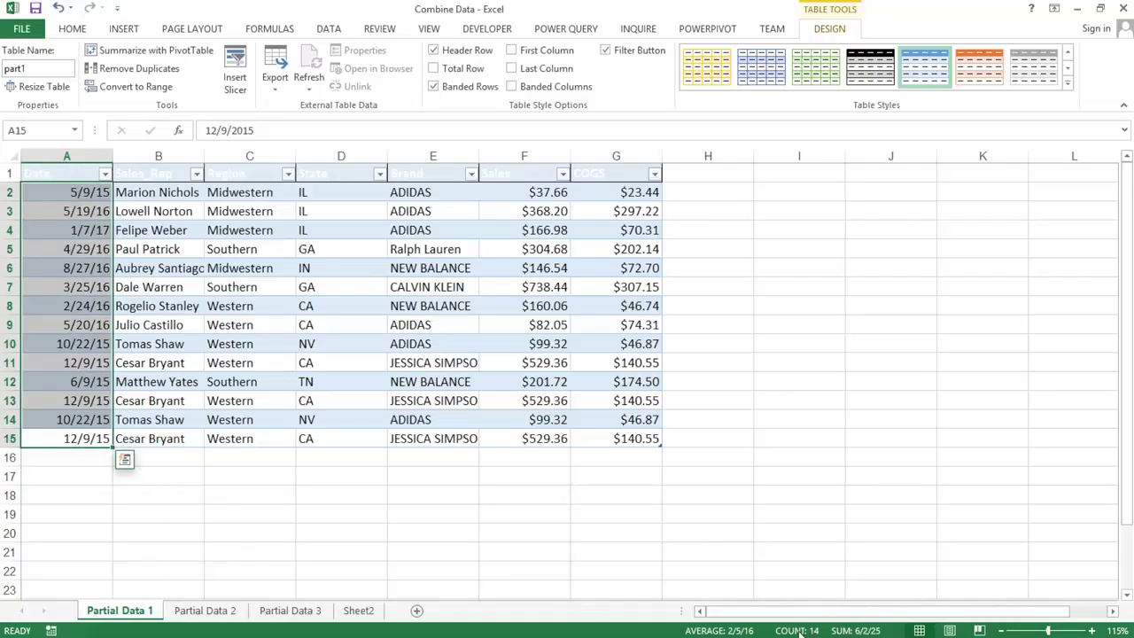
{"action": "left_click", "coordinate": [189, 611]}
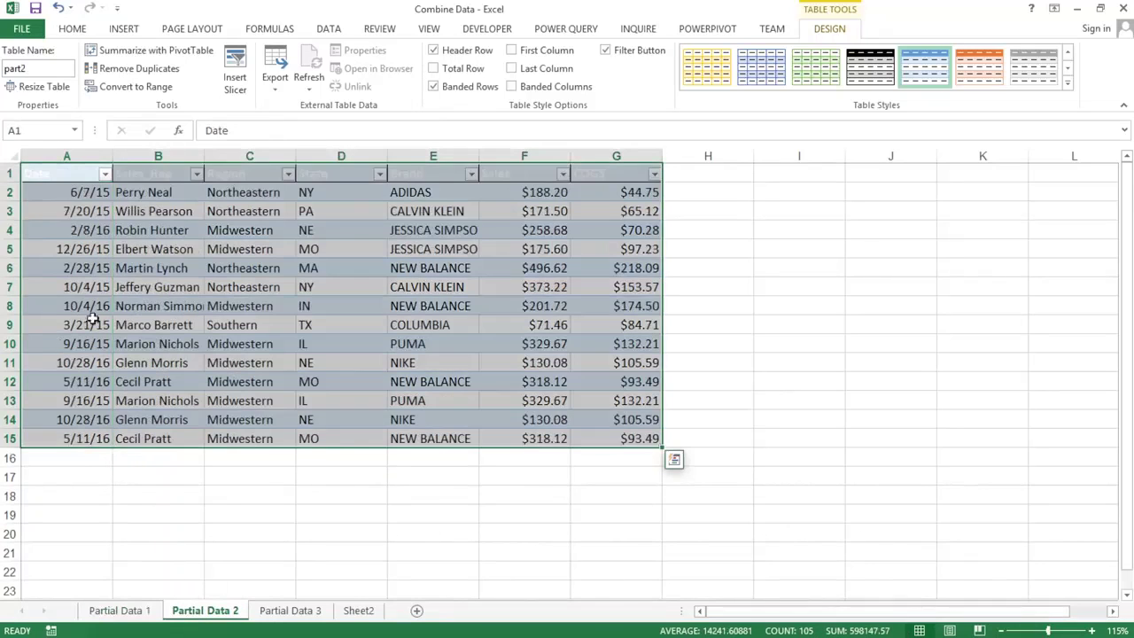
{"action": "left_click_drag", "start_coordinate": [64, 192], "coordinate": [63, 448]}
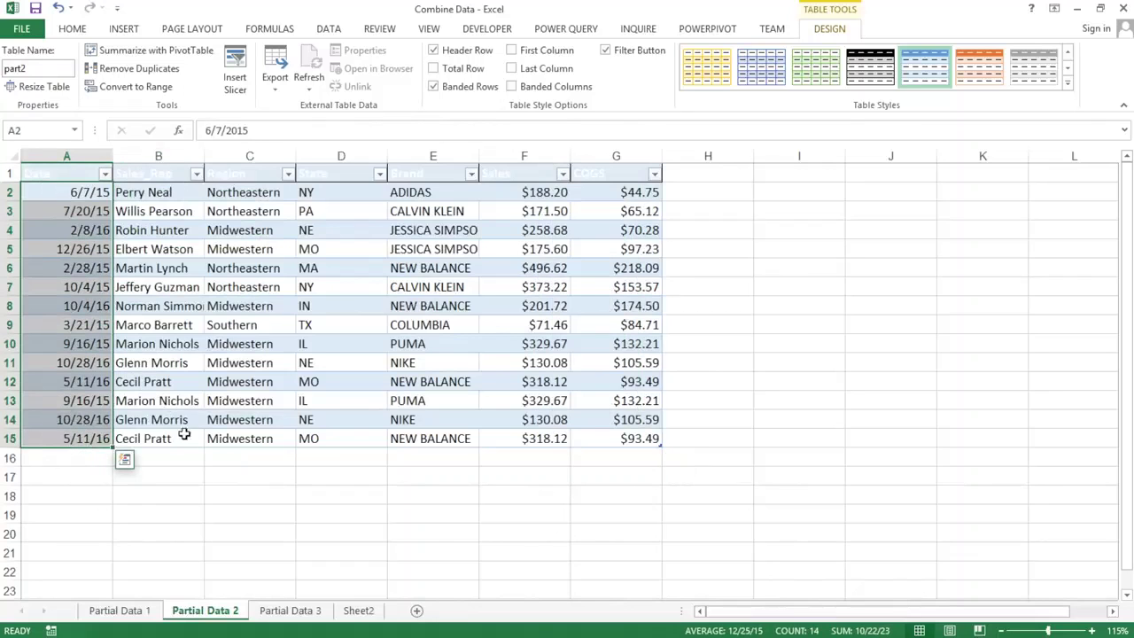
{"action": "left_click", "coordinate": [280, 614]}
{"action": "left_click", "coordinate": [55, 192]}
{"action": "scroll", "coordinate": [61, 213], "scroll_direction": "up", "scroll_amount": 1}
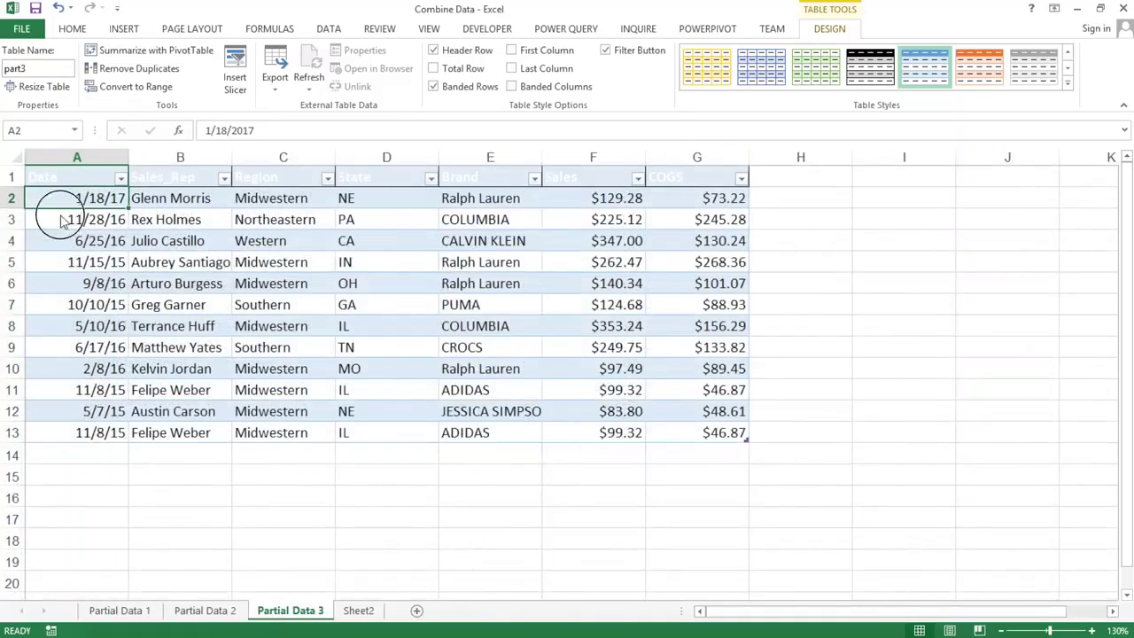
{"action": "left_click_drag", "start_coordinate": [60, 222], "coordinate": [67, 433]}
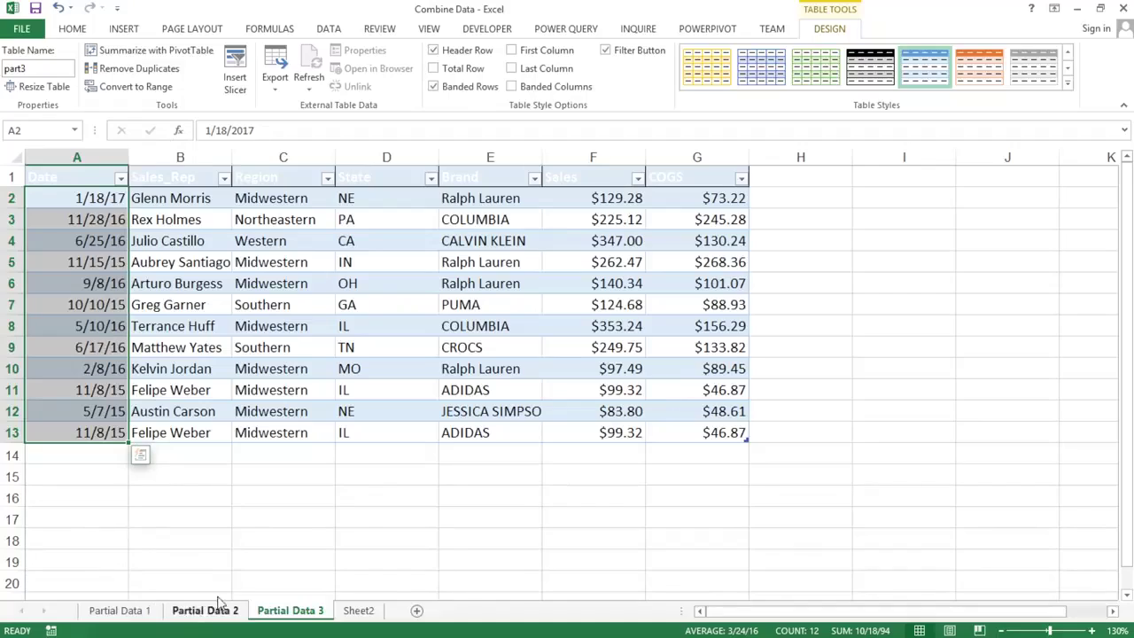
- Count the combined records in Sheet2 by selecting all entries of the Date column
{"action": "left_click", "coordinate": [354, 611]}
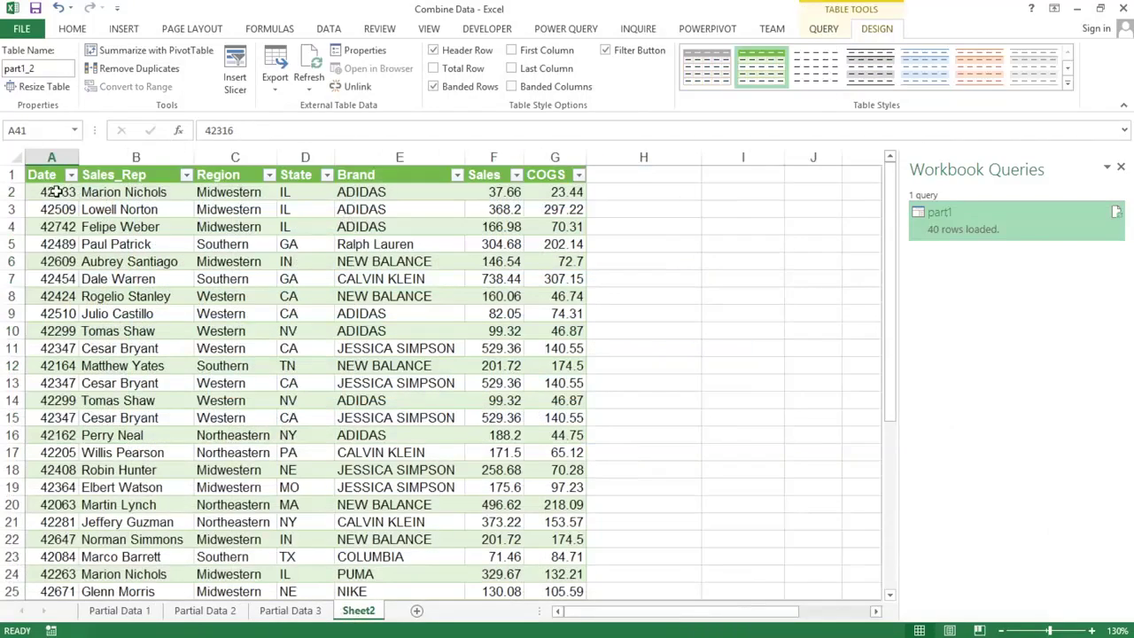
{"action": "left_click_drag", "start_coordinate": [57, 192], "coordinate": [50, 562]}
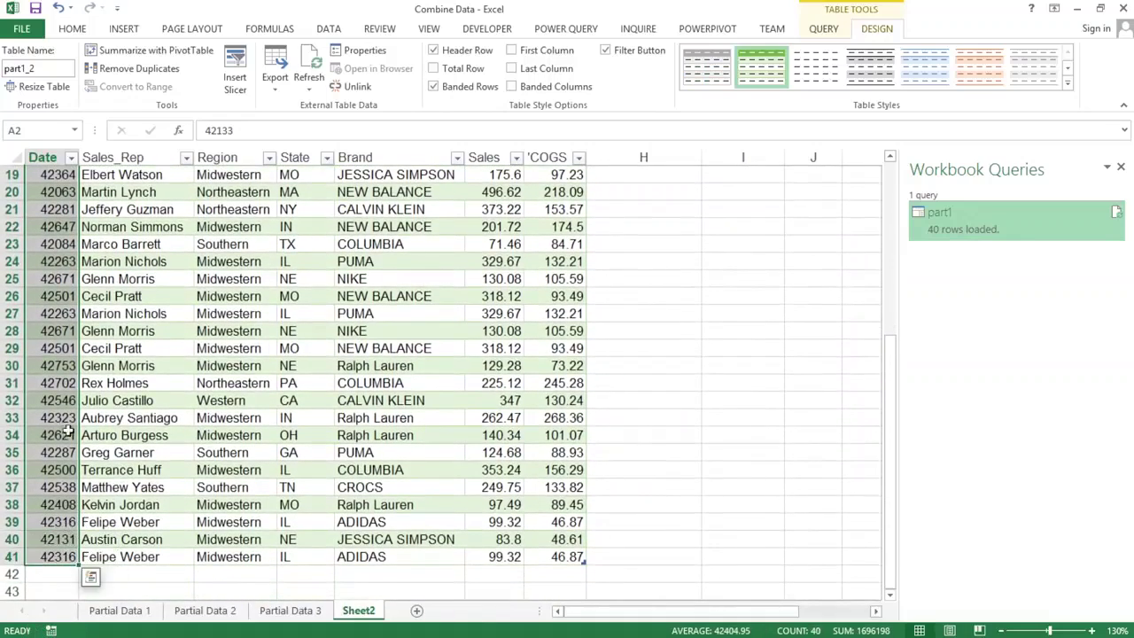
{"action": "scroll", "coordinate": [67, 328], "scroll_direction": "up", "scroll_amount": 6}
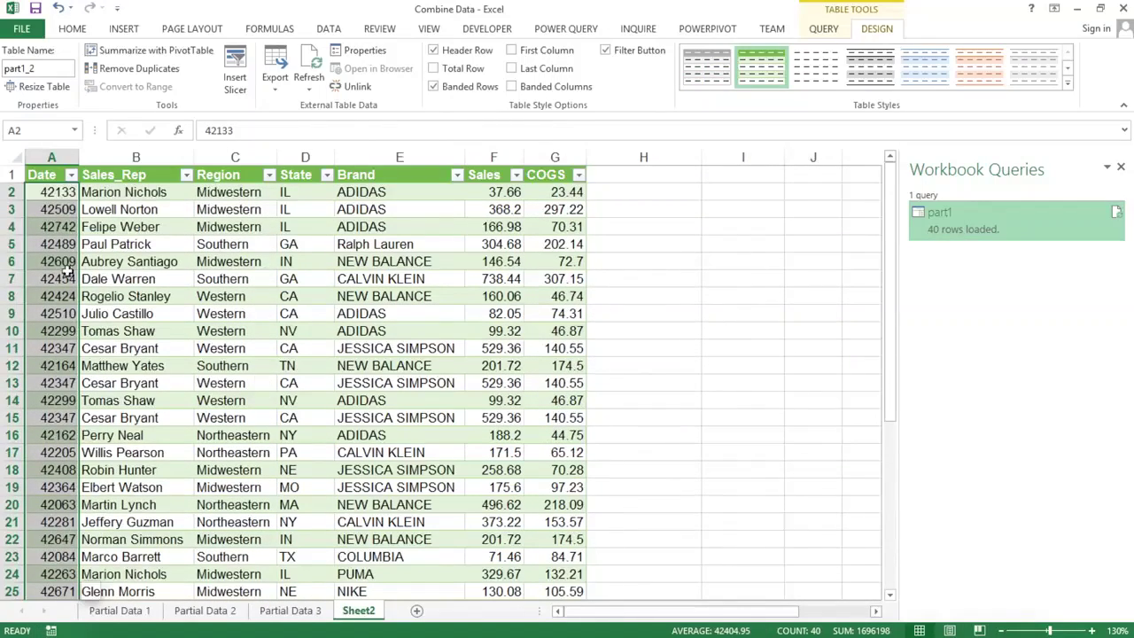
{"action": "left_click", "coordinate": [53, 175]}
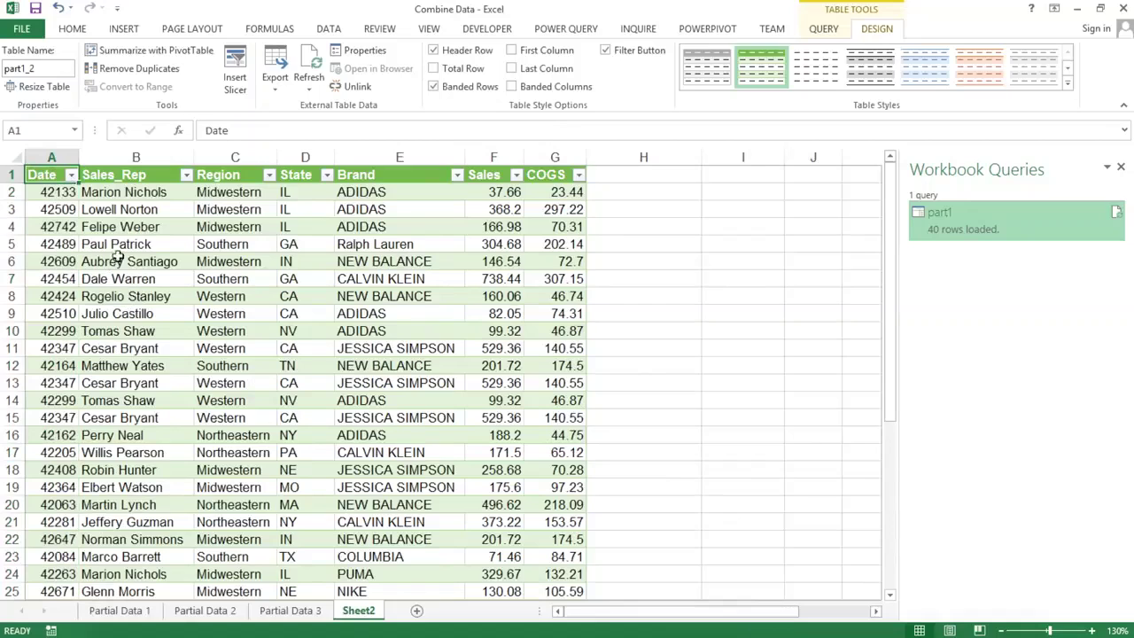
- Try the Short Date number format on the Date column in Sheet2 and undo the formatting
{"action": "left_click", "coordinate": [50, 156]}
{"action": "left_click", "coordinate": [72, 28]}
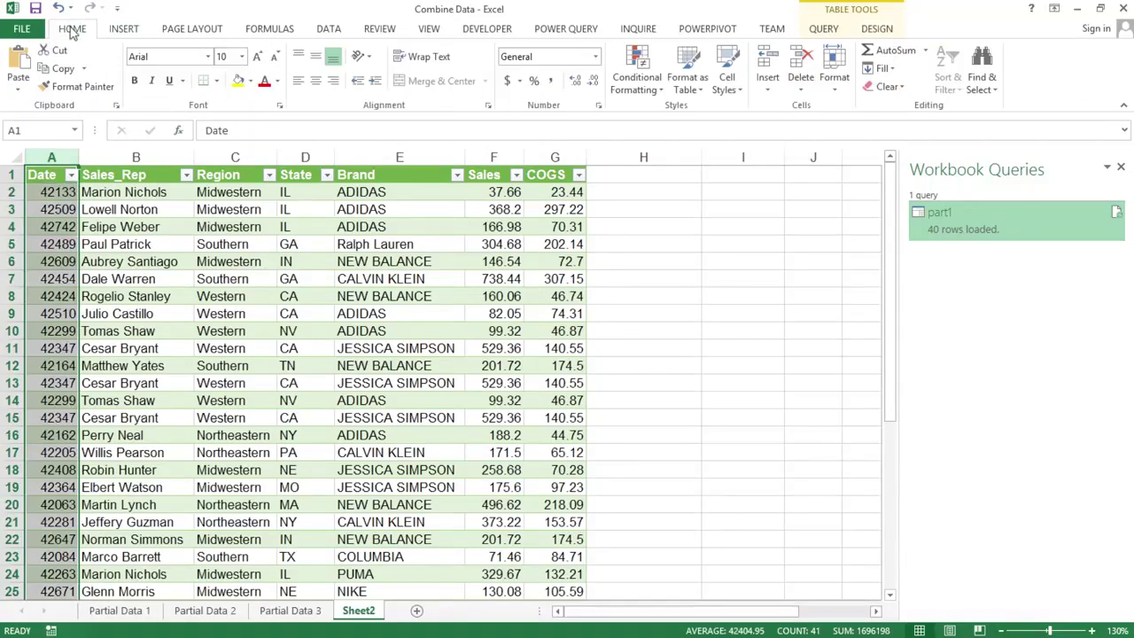
{"action": "left_click", "coordinate": [595, 57]}
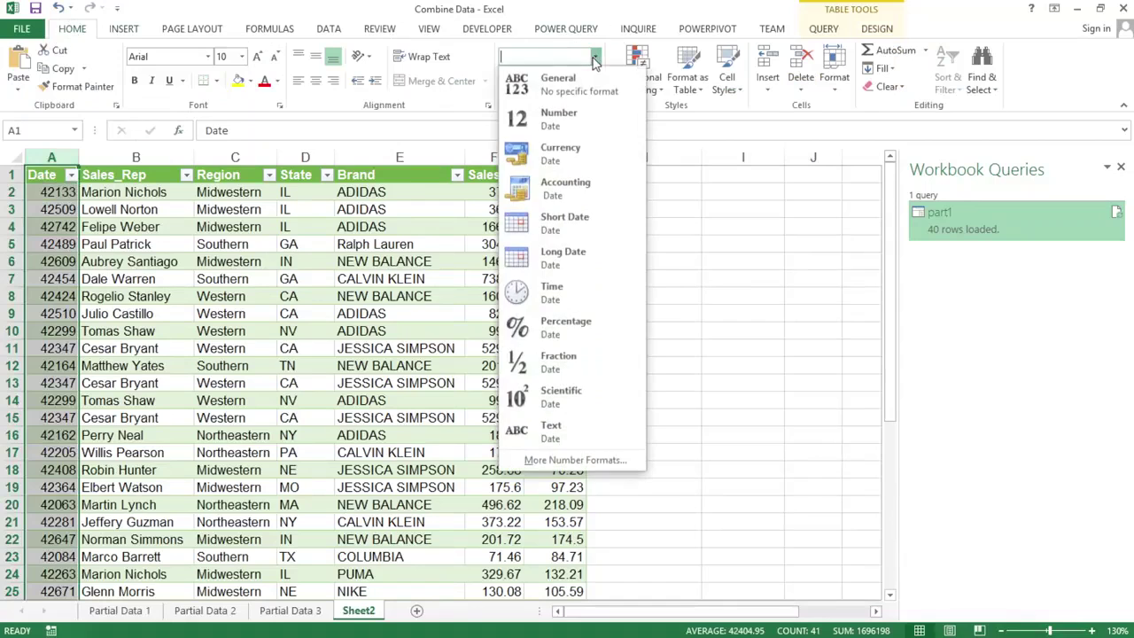
{"action": "left_click", "coordinate": [594, 223]}
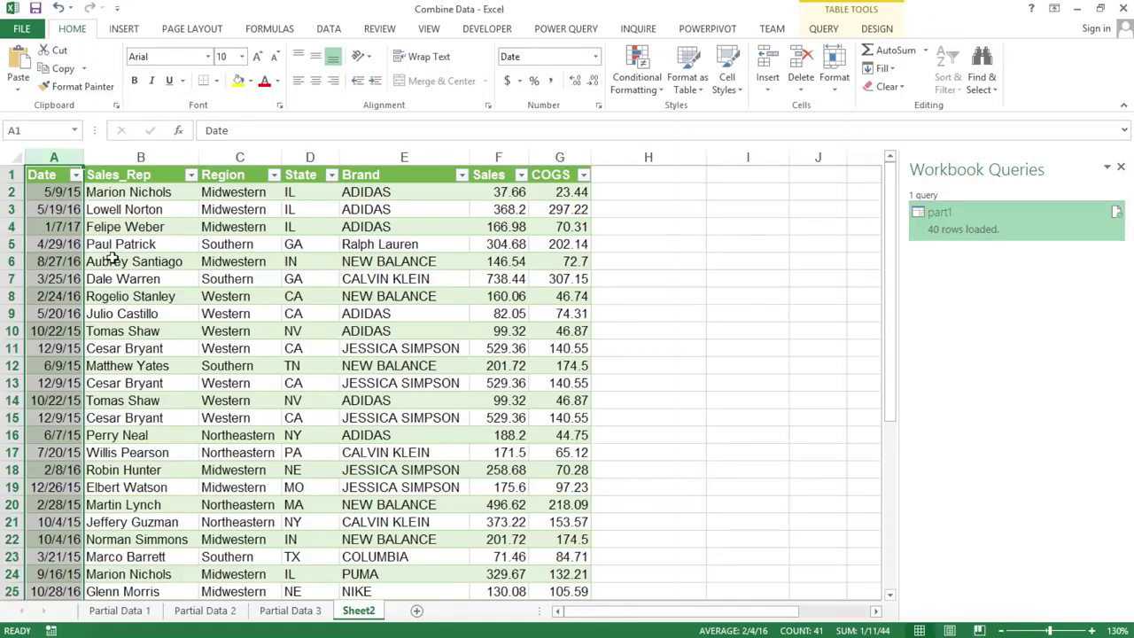
{"action": "left_click", "coordinate": [58, 7]}
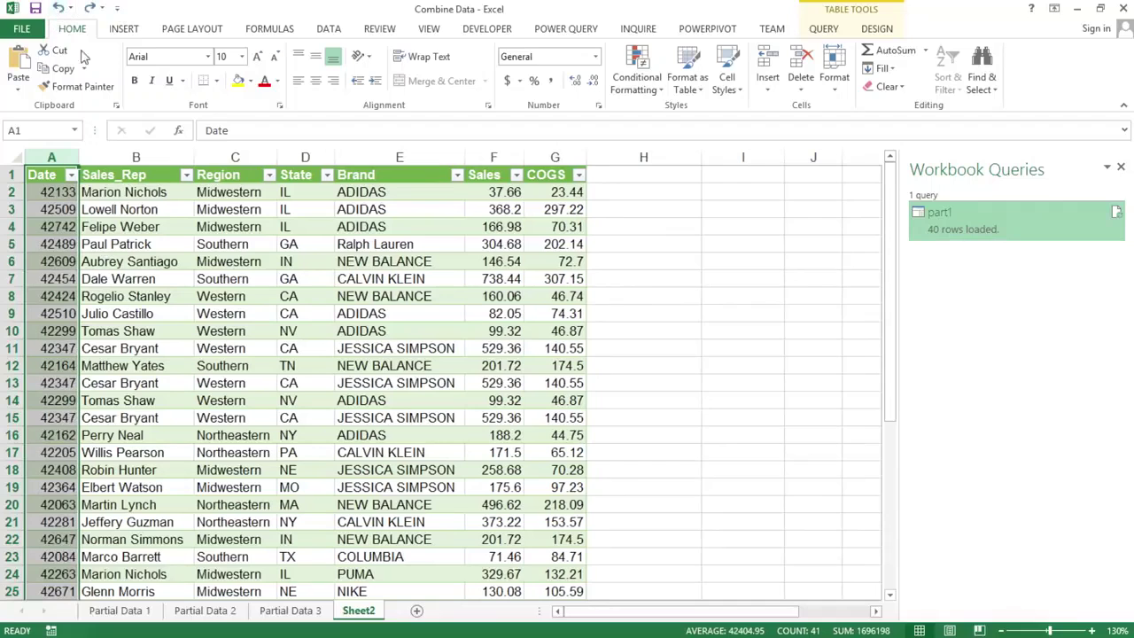
{"action": "mouse_move", "coordinate": [118, 279]}
{"action": "left_mouse_down"}
{"action": "mouse_move", "coordinate": [124, 348]}
{"action": "mouse_move", "coordinate": [117, 279]}
{"action": "left_mouse_up"}
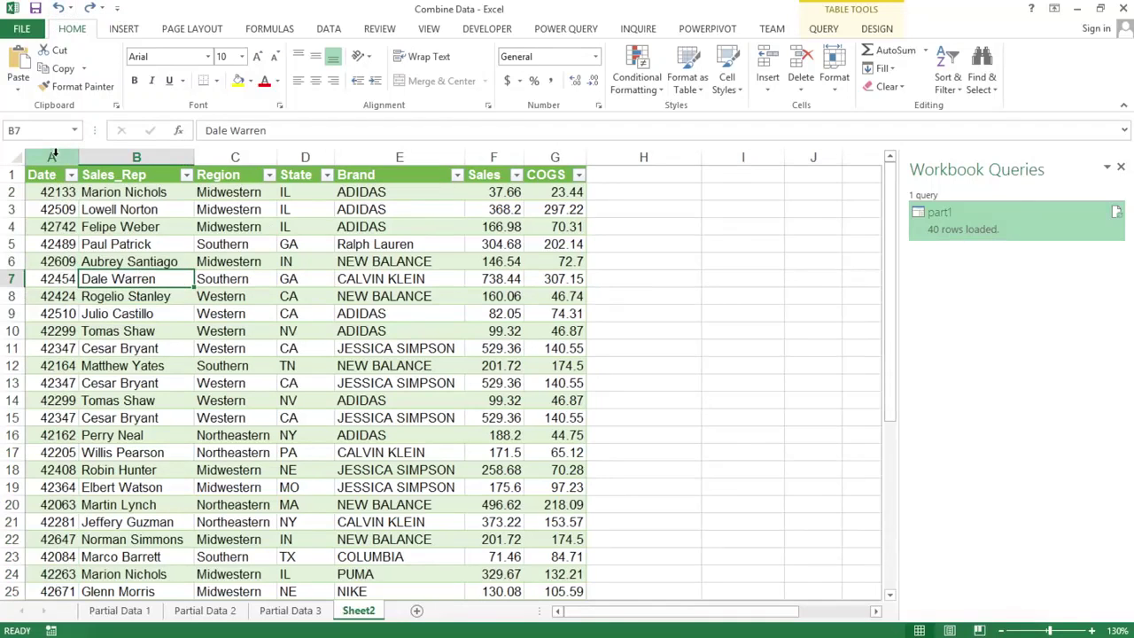
{"action": "left_click", "coordinate": [53, 155]}
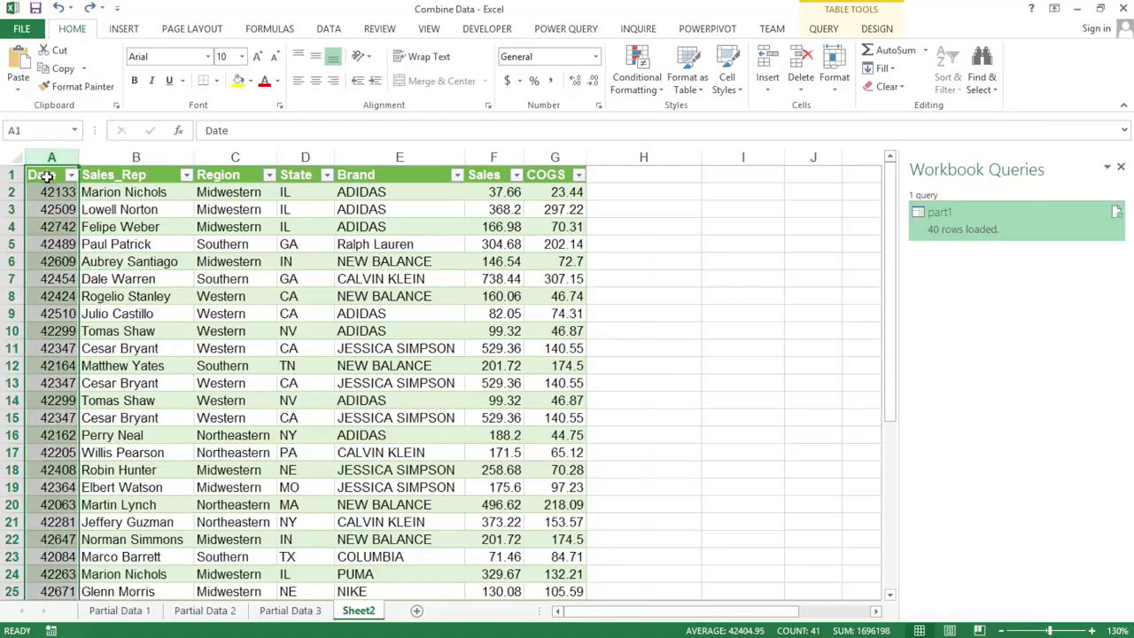
{"action": "left_click", "coordinate": [46, 176]}
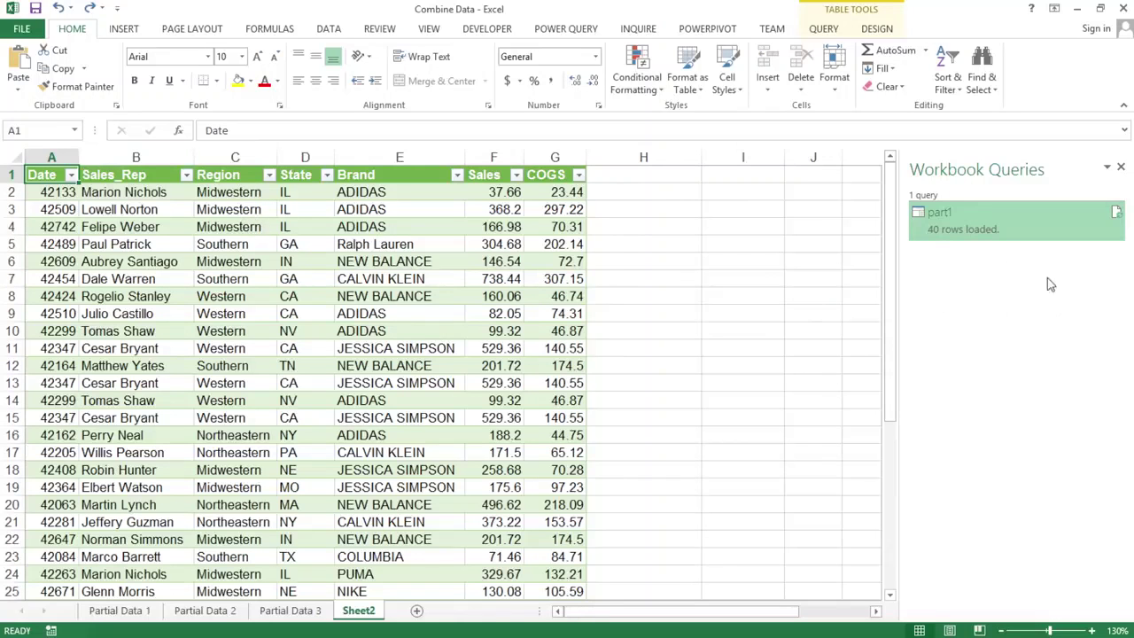
- Open the part1 query for editing, set the Date column's data type to Date and check the first date values
{"action": "mouse_move", "coordinate": [949, 213]}
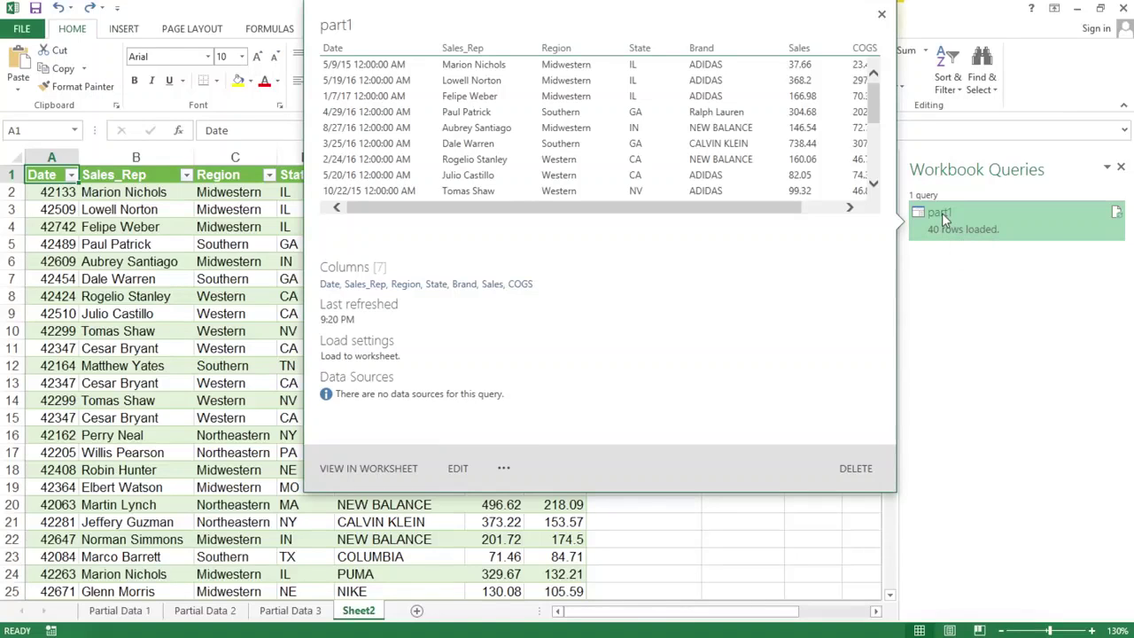
{"action": "right_click", "coordinate": [944, 220]}
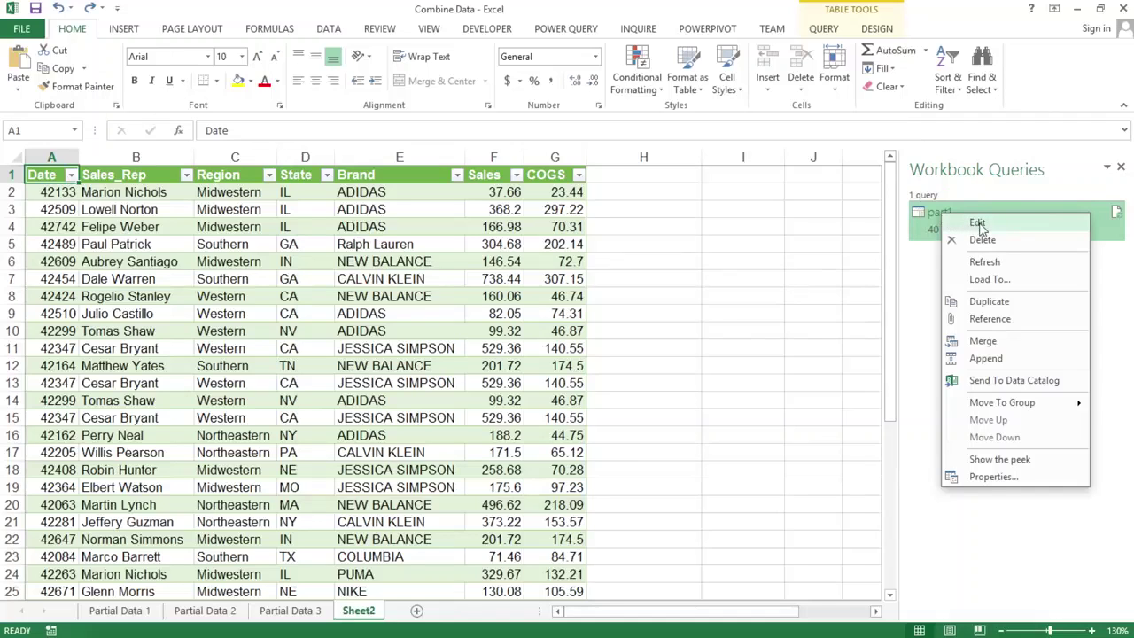
{"action": "left_click", "coordinate": [978, 223]}
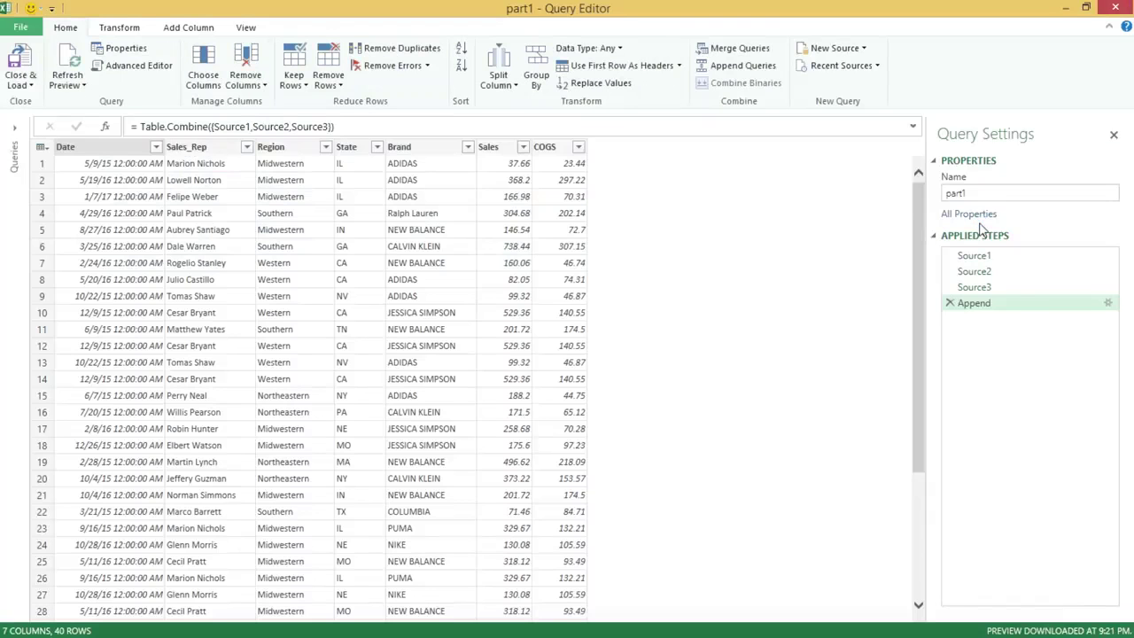
{"action": "left_click", "coordinate": [112, 147]}
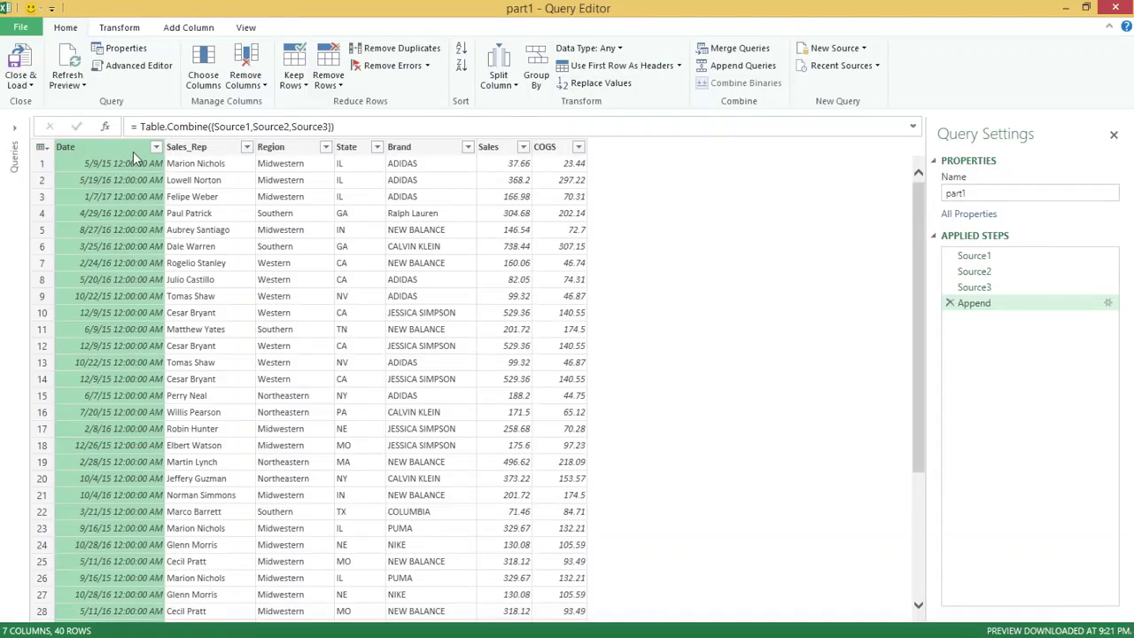
{"action": "left_click", "coordinate": [618, 51]}
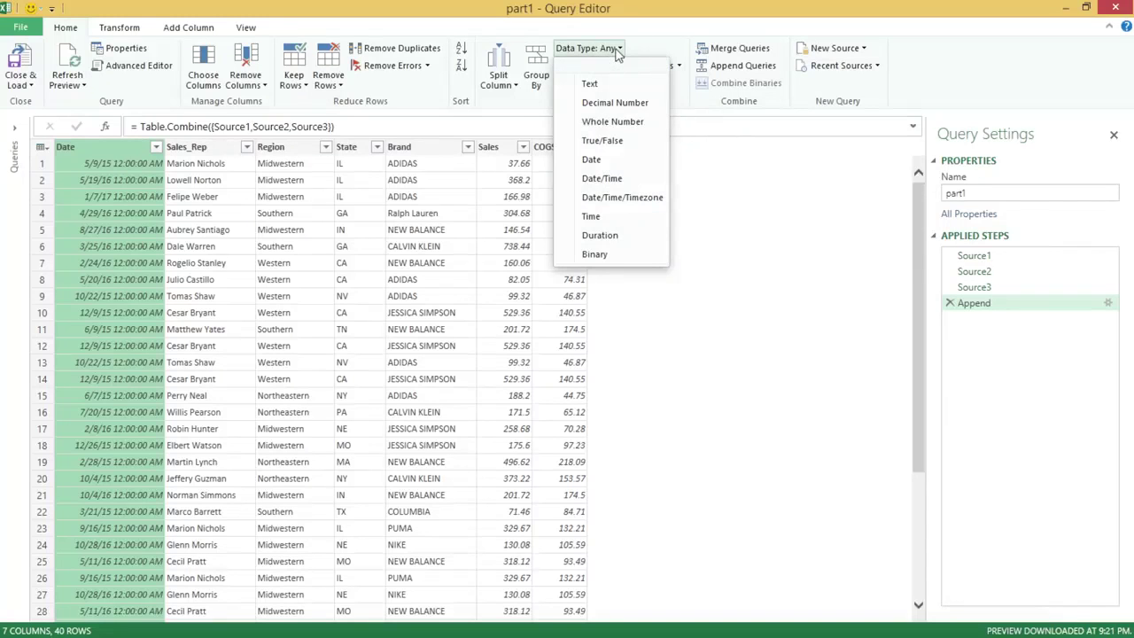
{"action": "left_click", "coordinate": [619, 163]}
{"action": "left_click", "coordinate": [103, 167]}
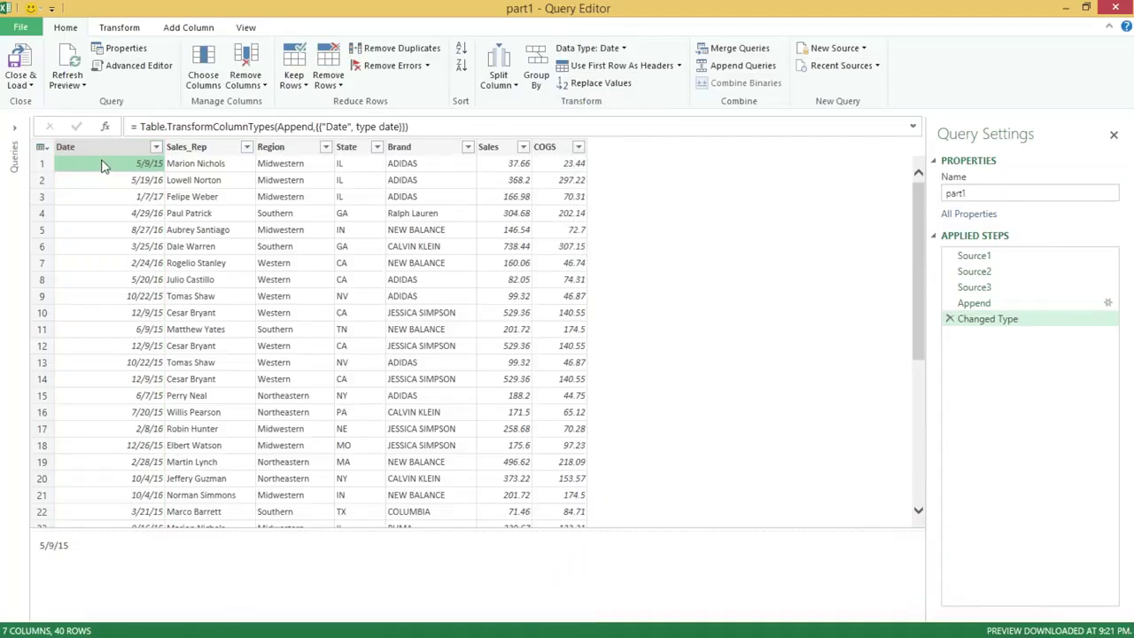
{"action": "left_click", "coordinate": [128, 178]}
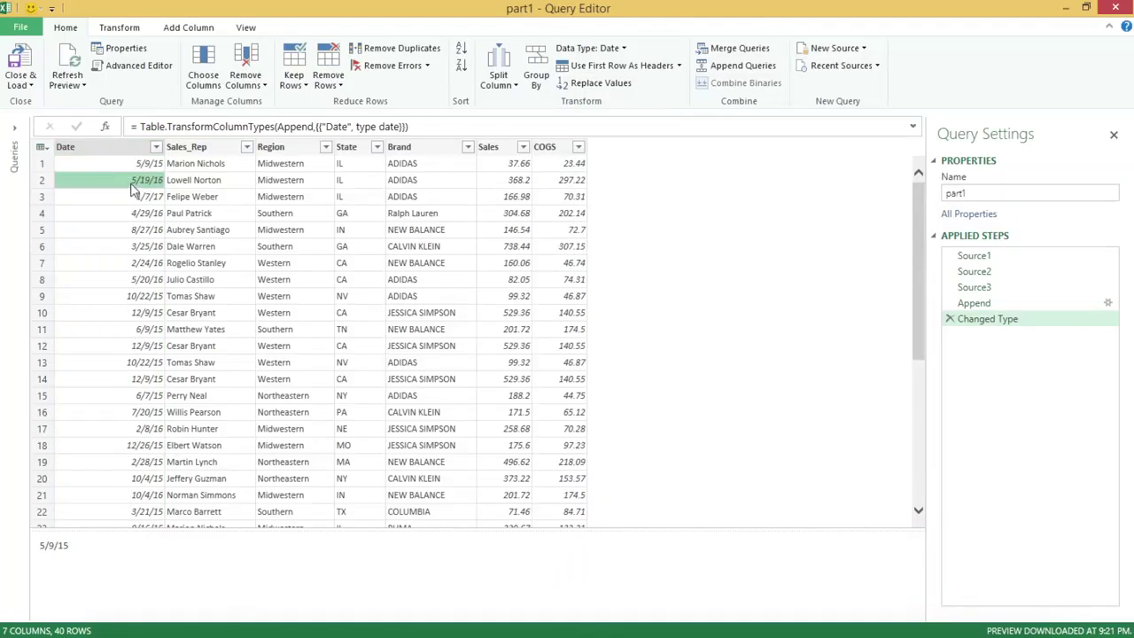
{"action": "left_click", "coordinate": [127, 168]}
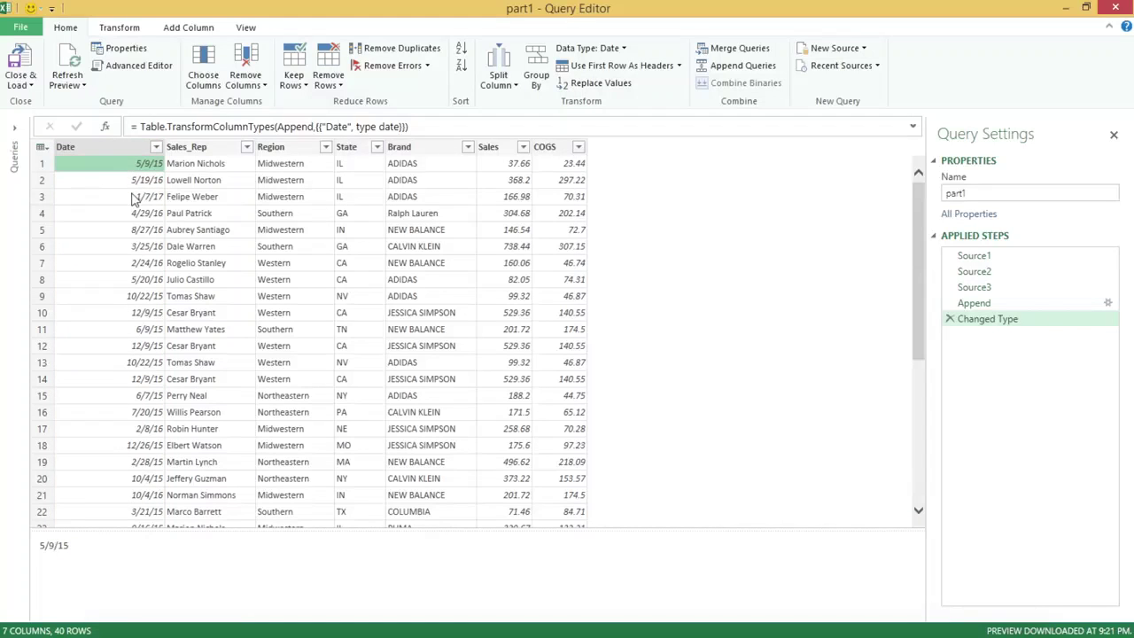
- Close and load the updated query into Sheet2, and widen the Date column slightly
{"action": "left_click", "coordinate": [31, 86]}
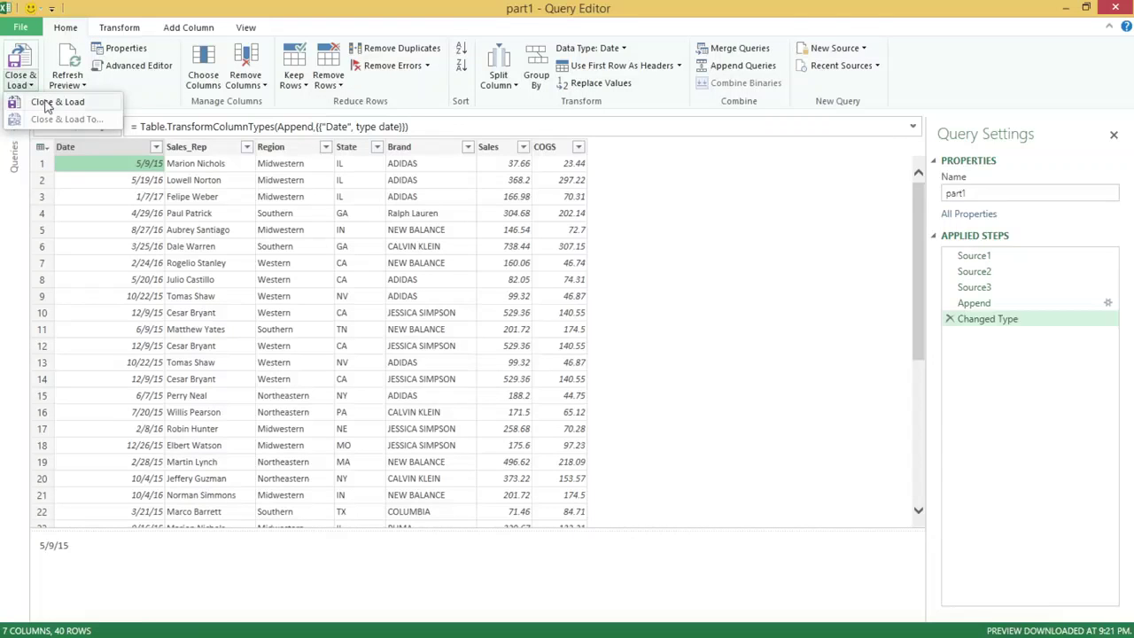
{"action": "left_click", "coordinate": [53, 102]}
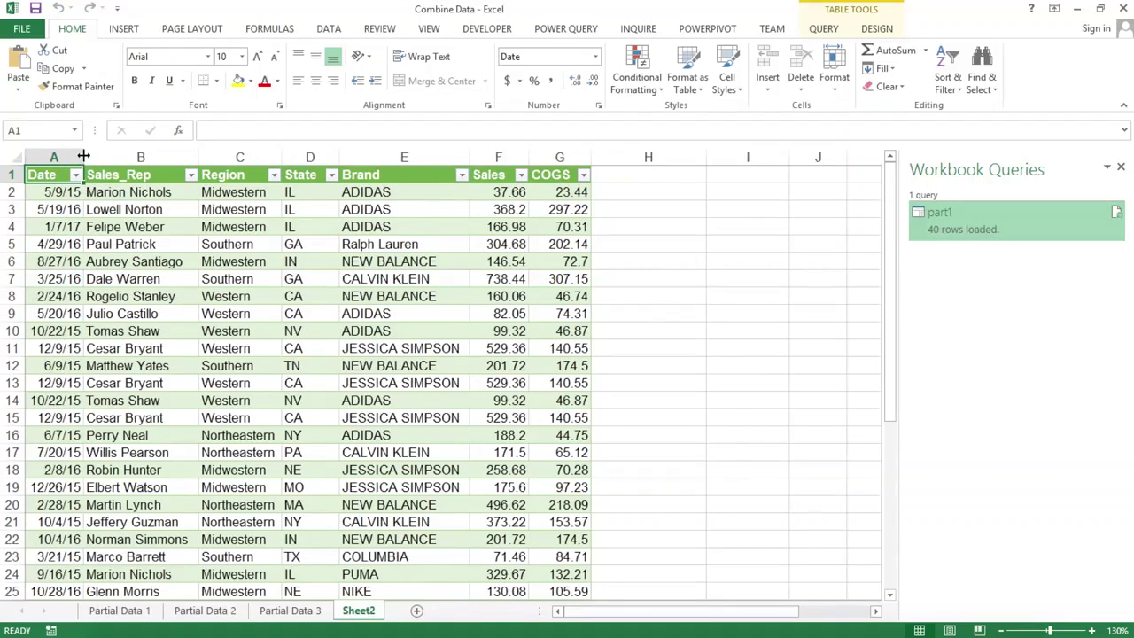
{"action": "left_click_drag", "start_coordinate": [85, 157], "coordinate": [106, 157]}
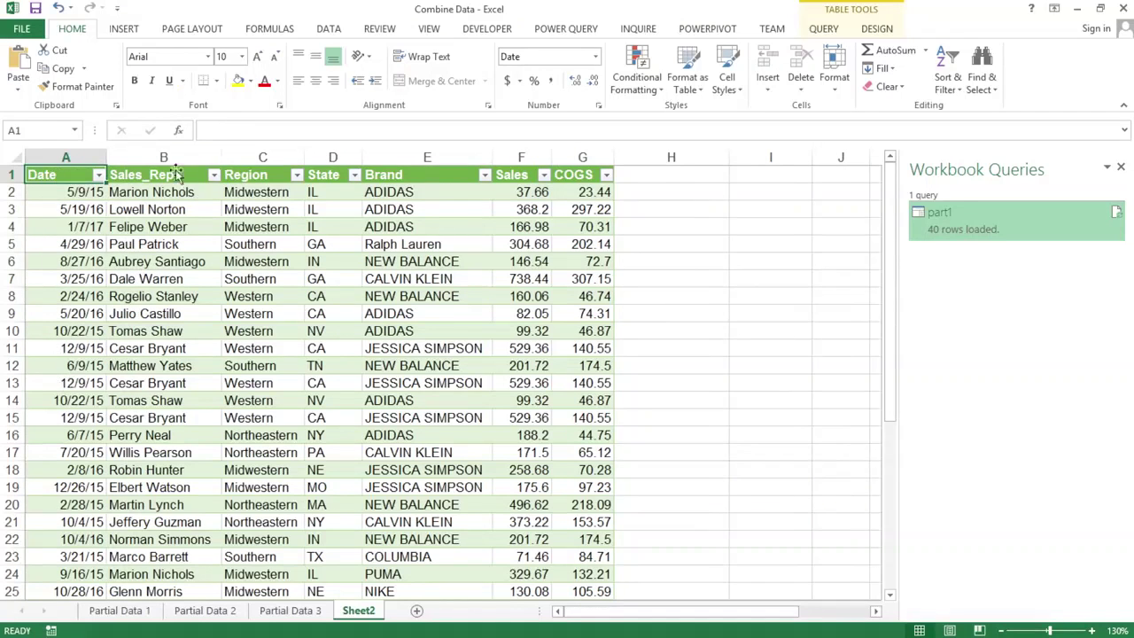
{"action": "scroll", "coordinate": [435, 359], "scroll_direction": "down", "scroll_amount": 18}
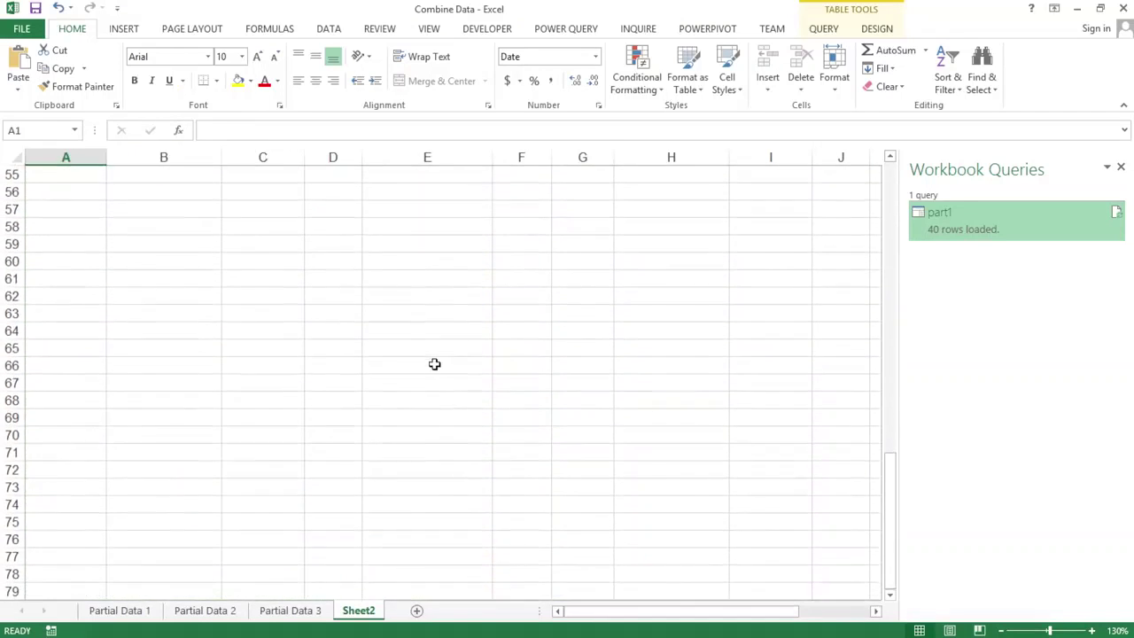
{"action": "scroll", "coordinate": [435, 364], "scroll_direction": "up", "scroll_amount": 18}
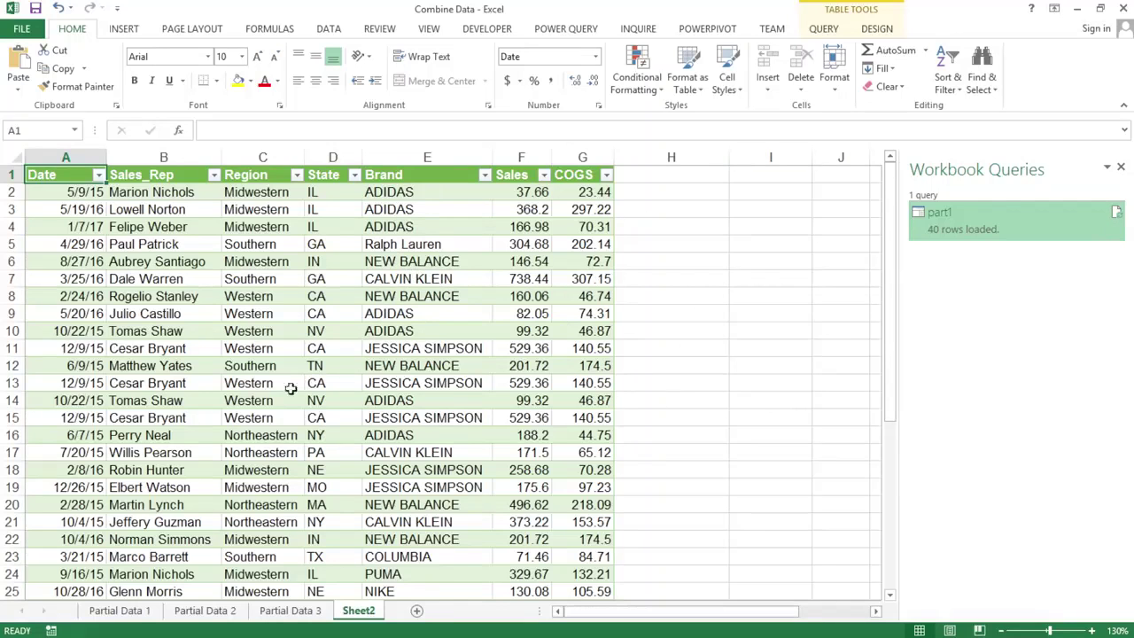
- Start a new record in row 16 of Partial Data 1 with the date 1/1/17 and the sales rep's full name
{"action": "left_click", "coordinate": [137, 612]}
{"action": "left_click", "coordinate": [67, 459]}
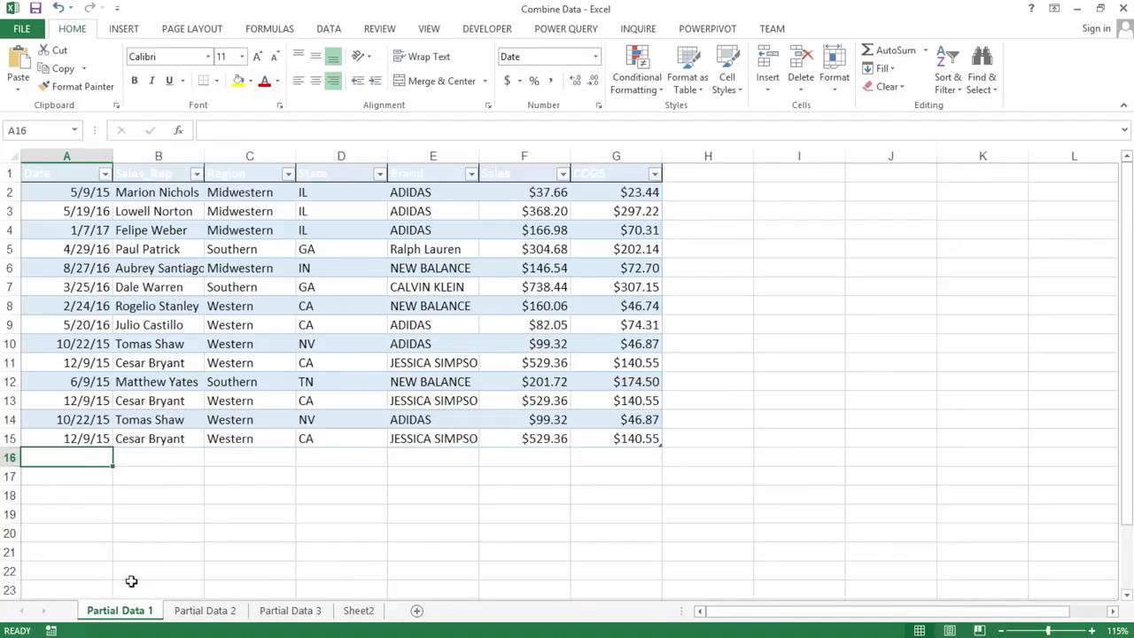
{"action": "type", "text": "1/1/"}
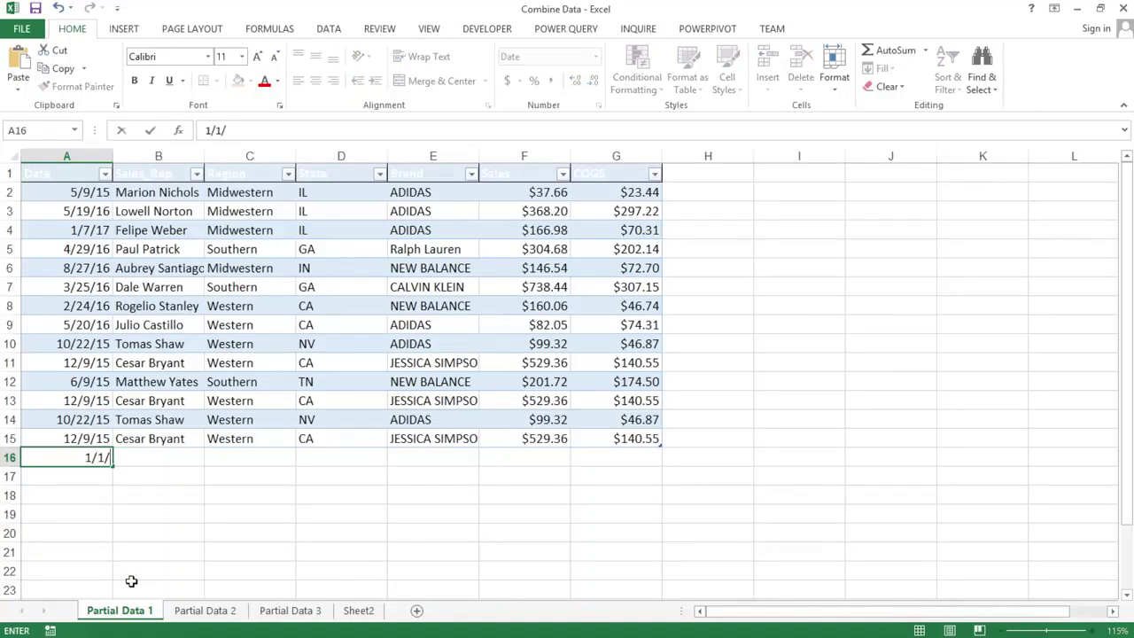
{"action": "type", "text": "2"}
{"action": "type", "text": "7"}
{"action": "key", "text": "Tab"}
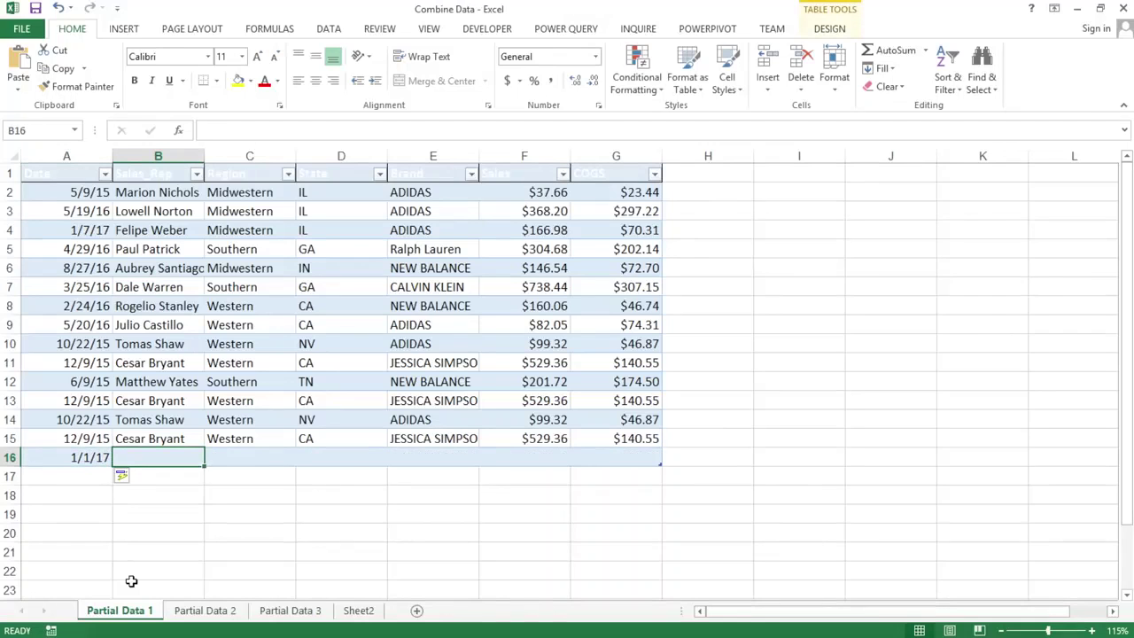
{"action": "type", "text": "Bryan"}
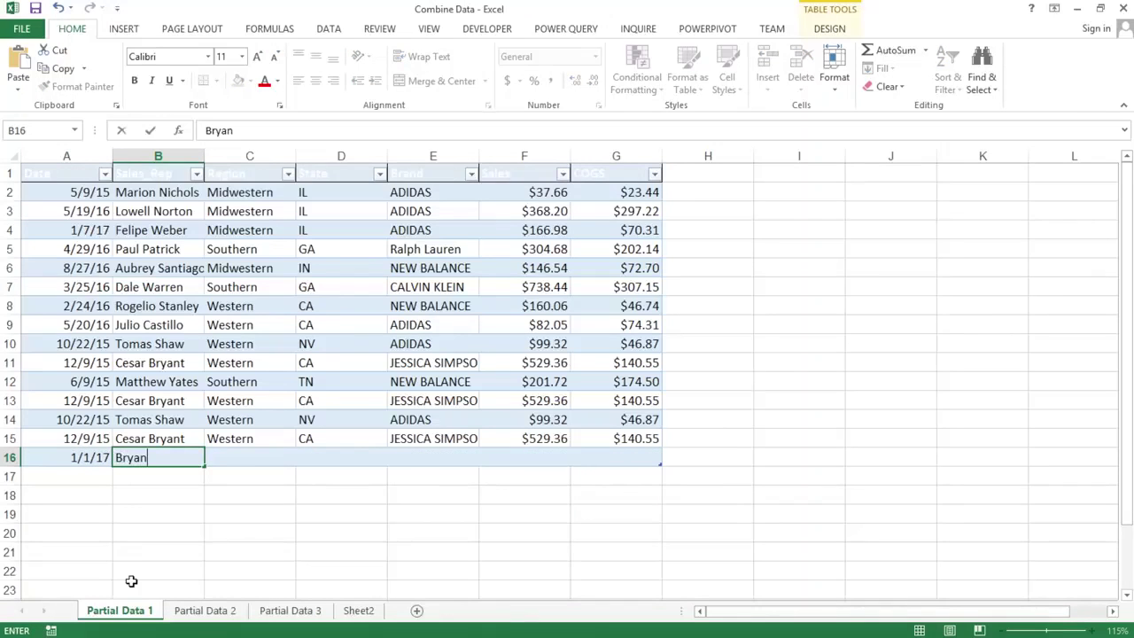
{"action": "type", "text": " som"}
{"action": "type", "text": "Something"}
{"action": "key", "text": "Tab"}
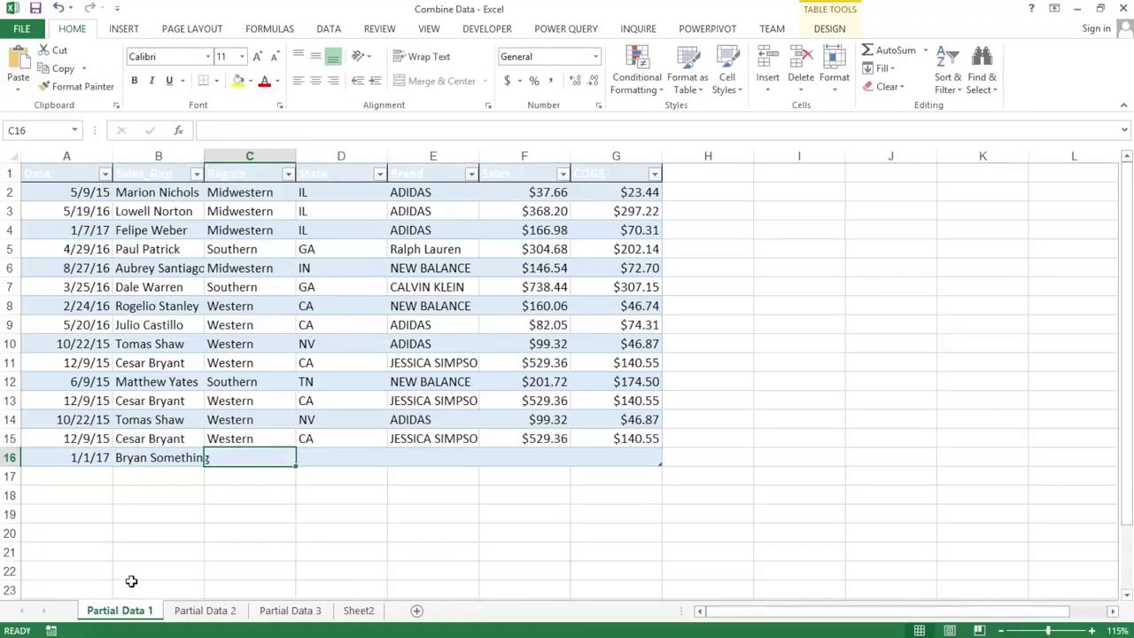
- Complete the new record with Region Western, State CA, Brand ADIDAS, Sales 20000 and COGS 17000
{"action": "type", "text": "Western"}
{"action": "key", "text": "Tab"}
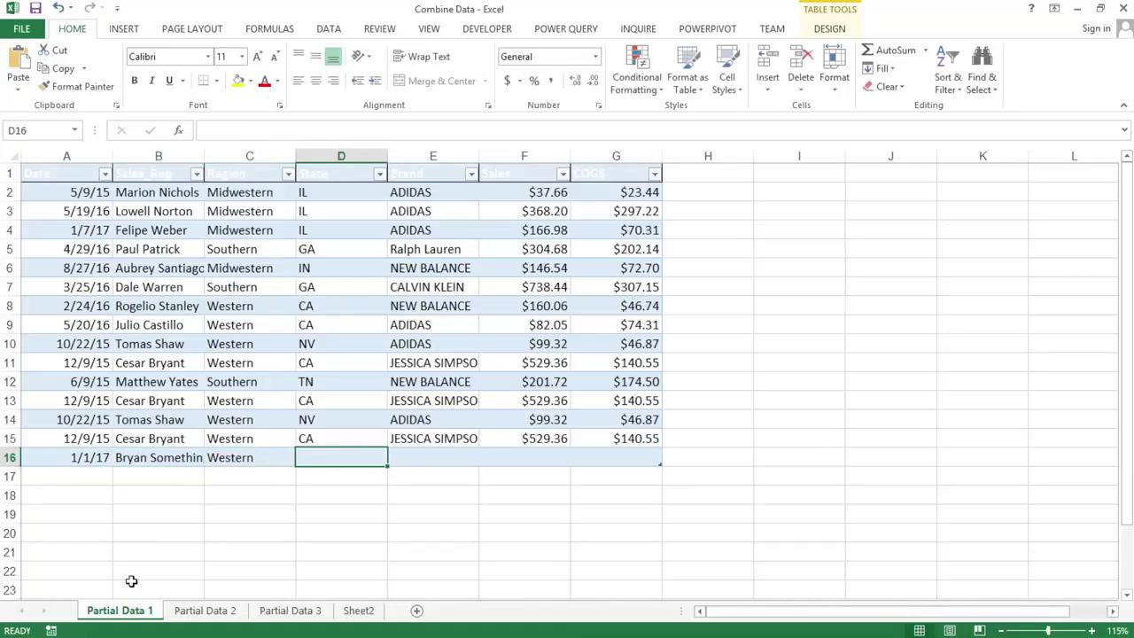
{"action": "type", "text": "CA"}
{"action": "key", "text": "Tab"}
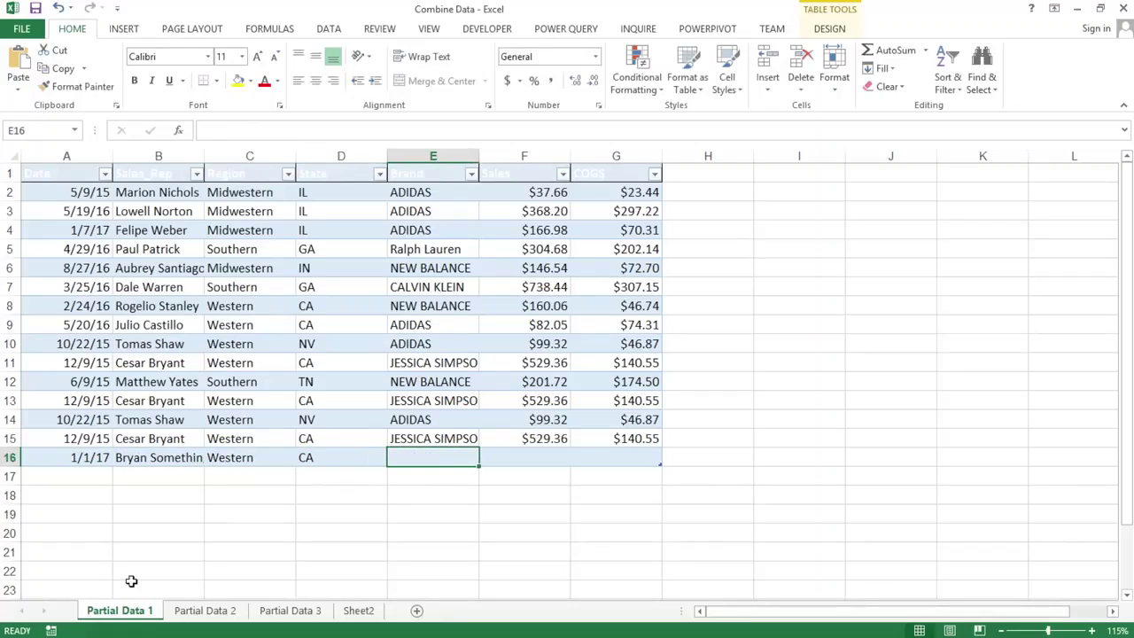
{"action": "type", "text": "ADIDAS"}
{"action": "key", "text": "Tab"}
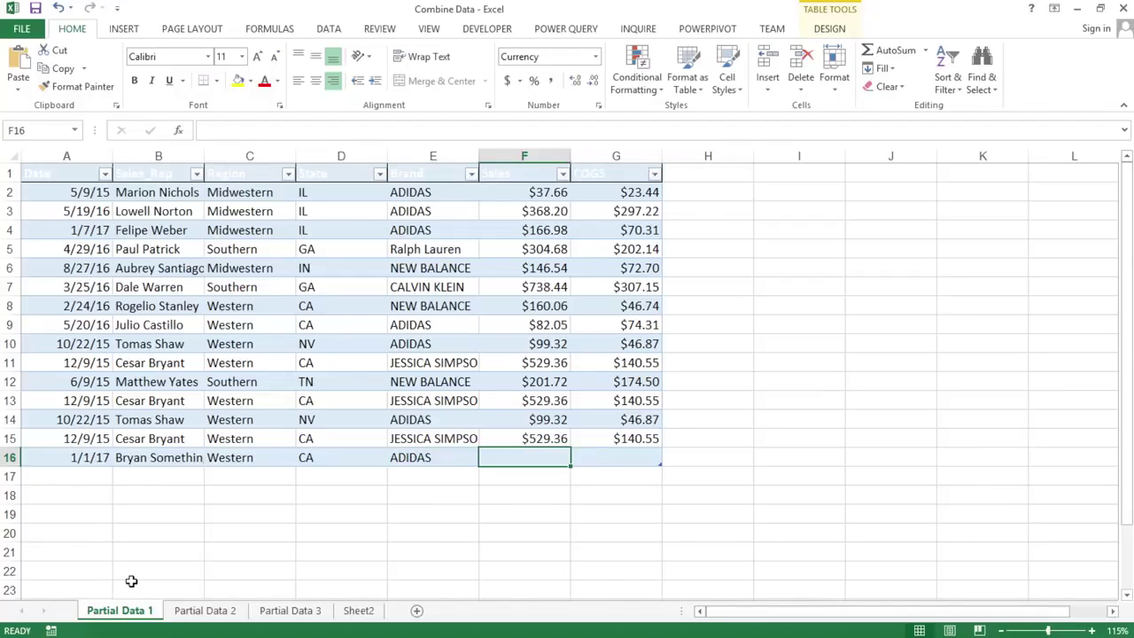
{"action": "type", "text": "20000"}
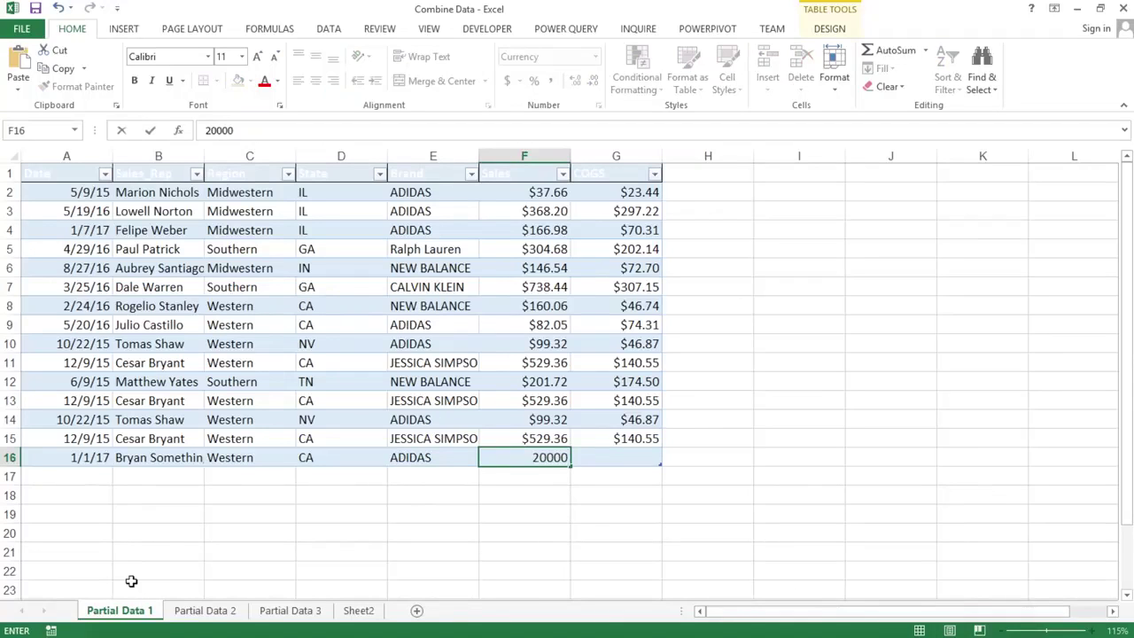
{"action": "key", "text": "Tab"}
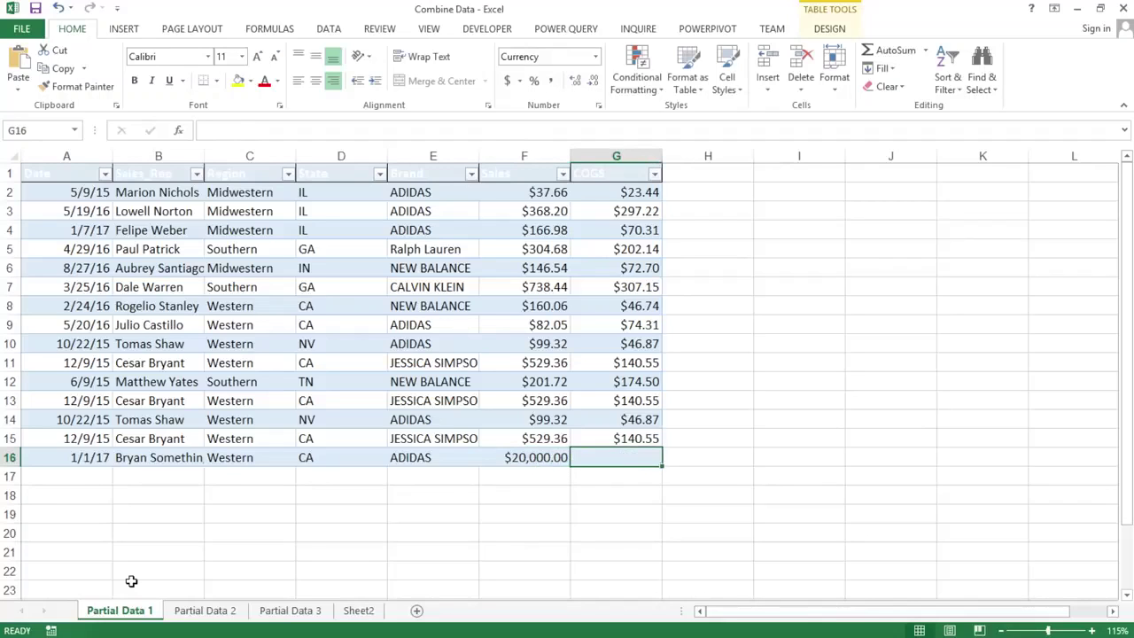
{"action": "type", "text": "17000"}
{"action": "key", "text": "Return"}
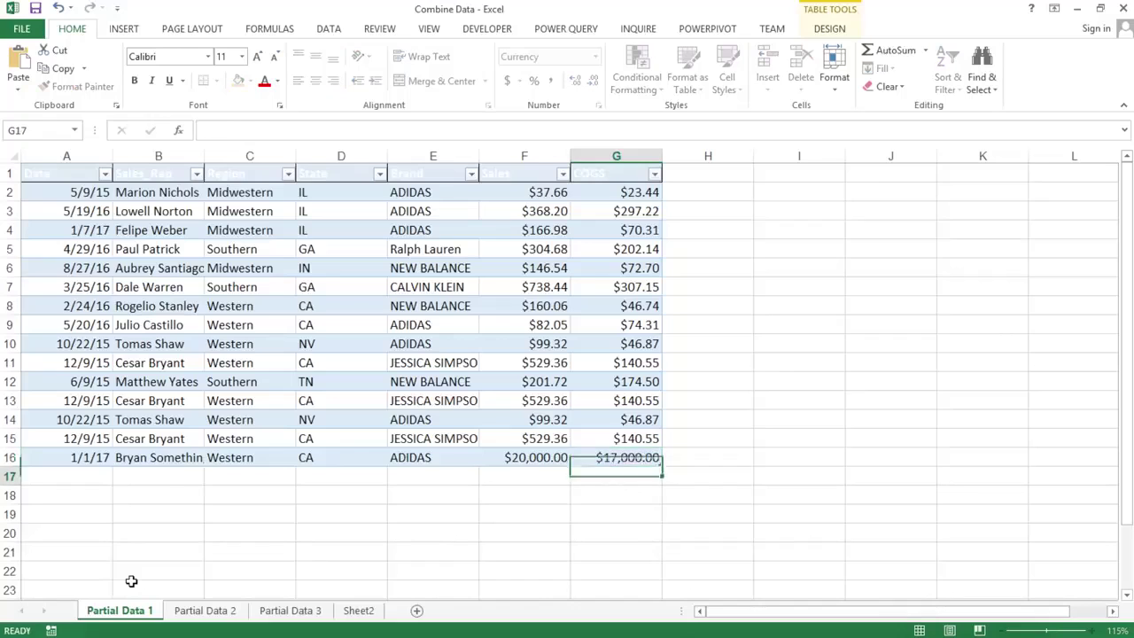
{"action": "key", "text": "Up"}
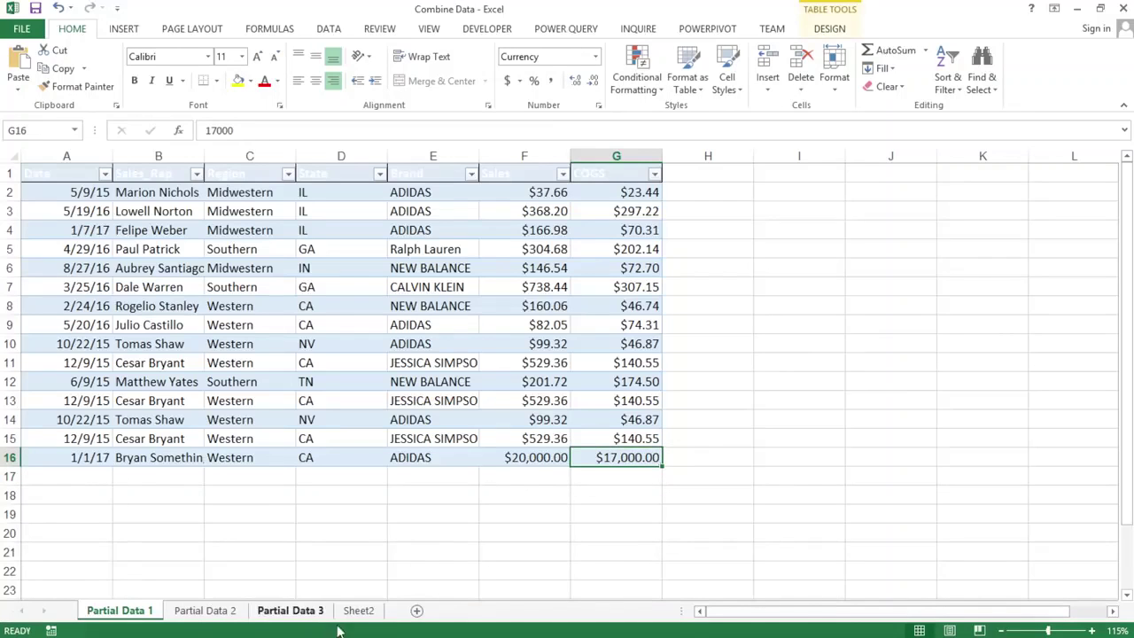
- Select the new record in Partial Data 1 and check the combined table in Sheet2 for it
{"action": "left_click_drag", "start_coordinate": [55, 454], "coordinate": [620, 458]}
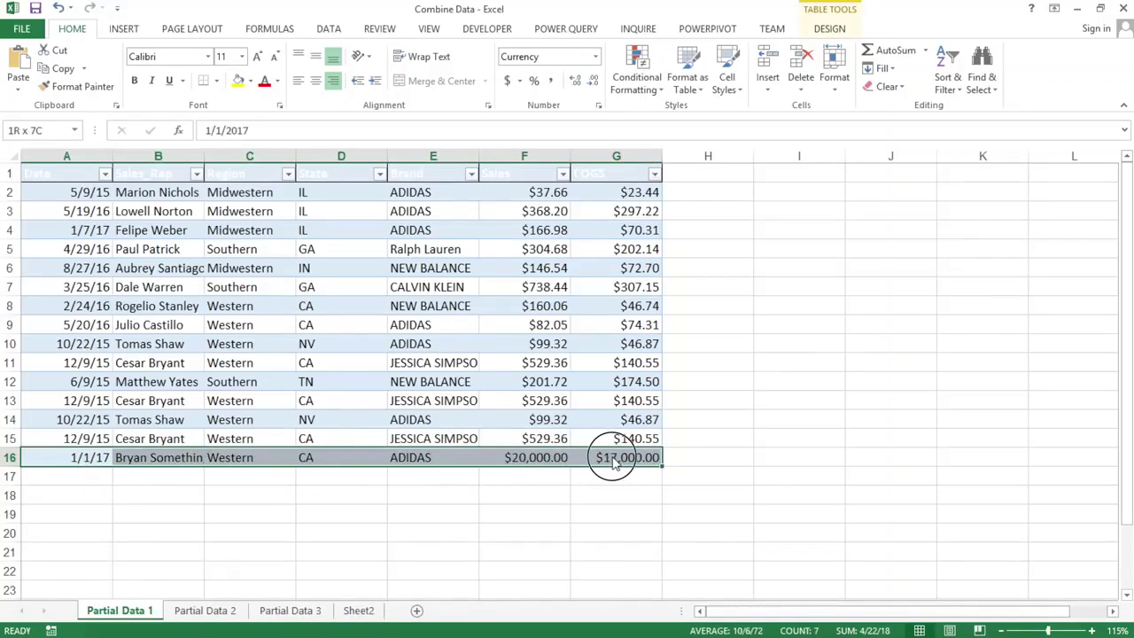
{"action": "left_click", "coordinate": [359, 610]}
{"action": "scroll", "coordinate": [107, 423], "scroll_direction": "down", "scroll_amount": 9}
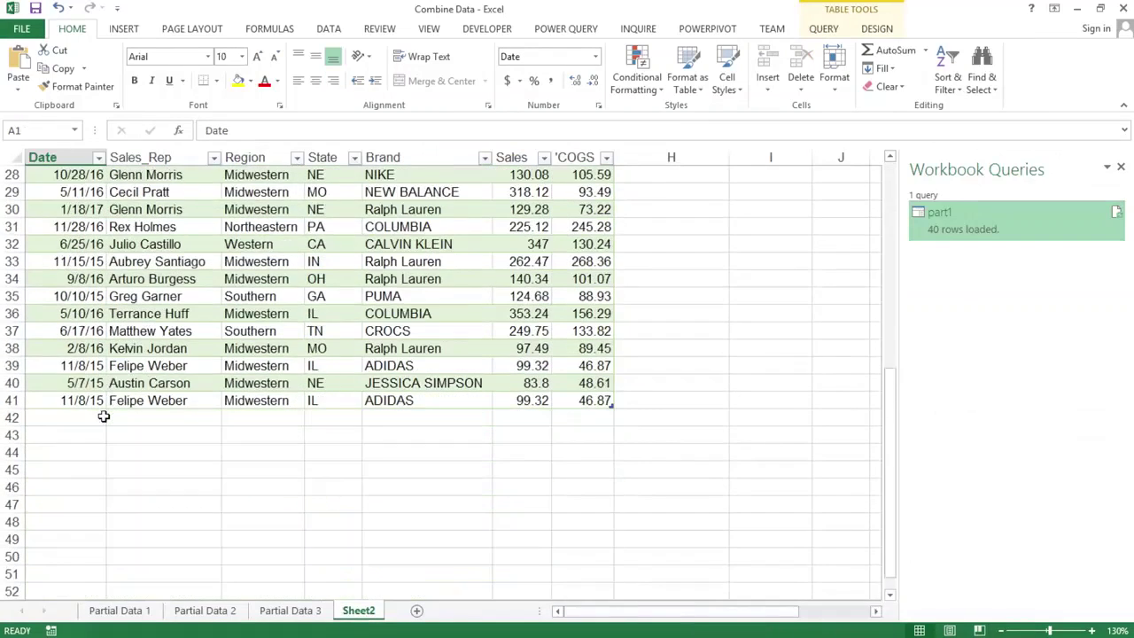
{"action": "scroll", "coordinate": [103, 417], "scroll_direction": "up", "scroll_amount": 1, "text": "ctrl"}
{"action": "left_click", "coordinate": [76, 349]}
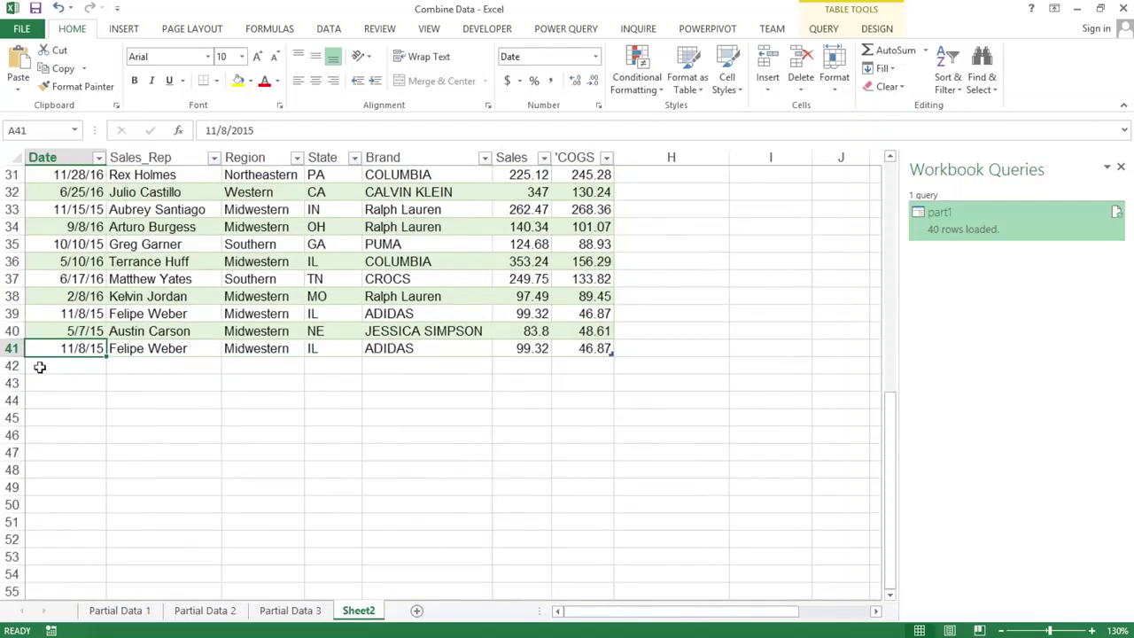
{"action": "scroll", "coordinate": [88, 345], "scroll_direction": "up", "scroll_amount": 10}
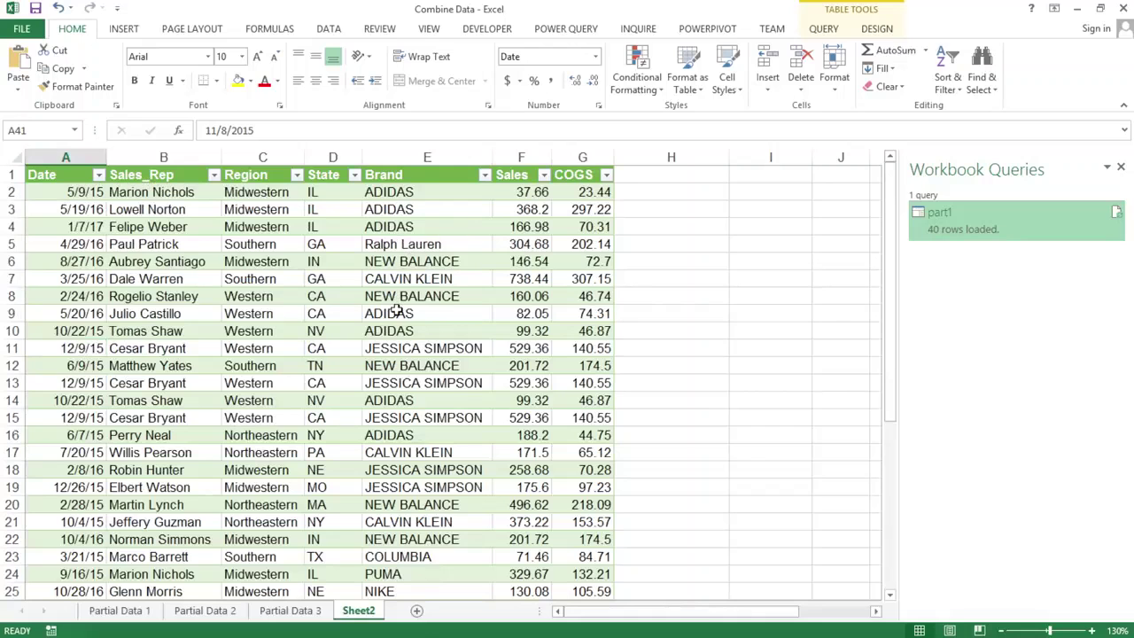
- Refresh the part1 query in Sheet2 and examine the 1/1/17 record and the last rows of the combined table
{"action": "left_click", "coordinate": [1118, 216]}
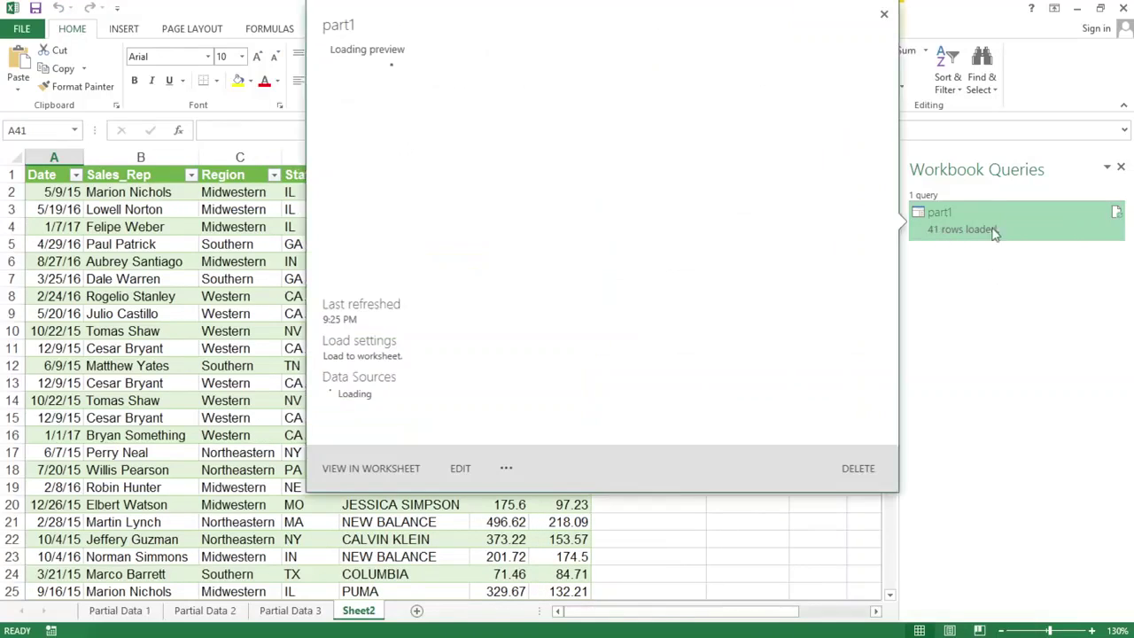
{"action": "mouse_move", "coordinate": [926, 233]}
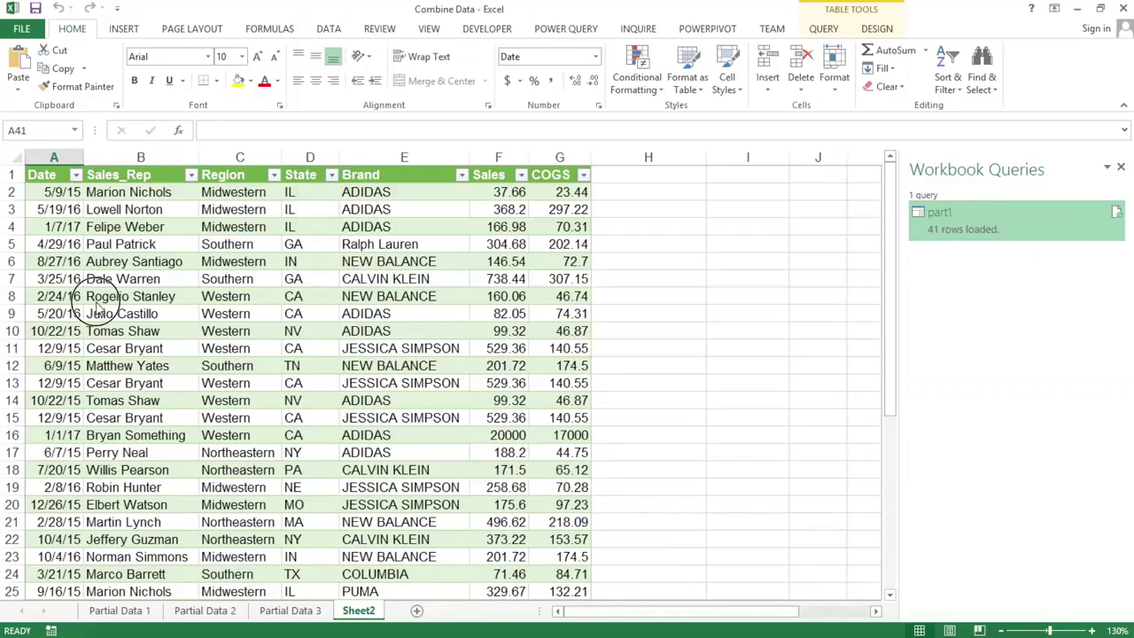
{"action": "left_click", "coordinate": [88, 296]}
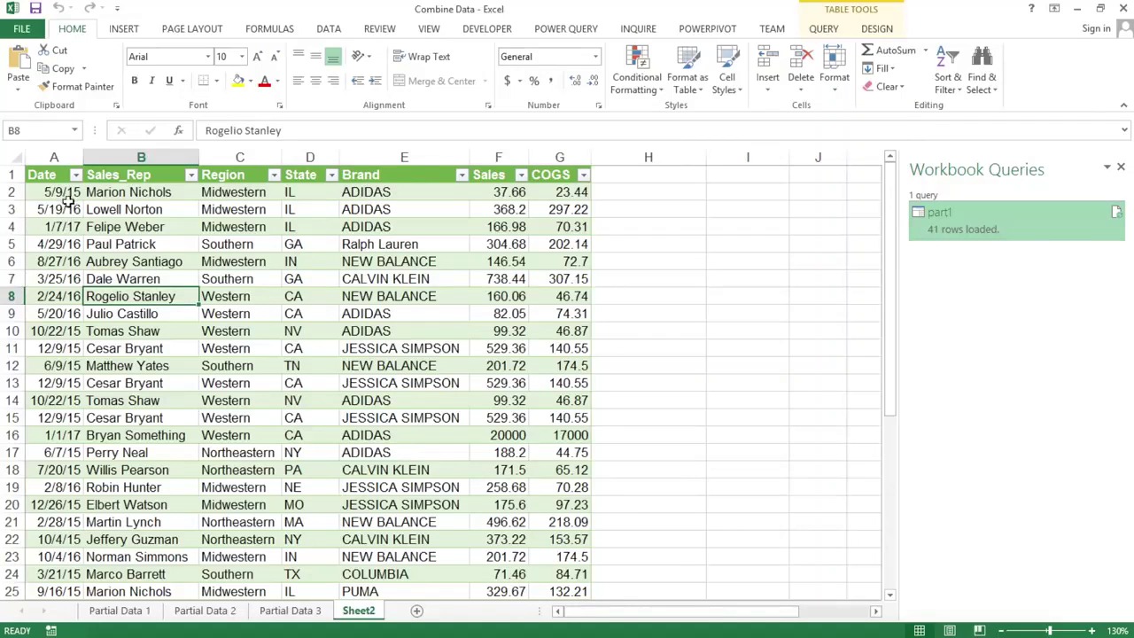
{"action": "left_click_drag", "start_coordinate": [71, 434], "coordinate": [580, 434]}
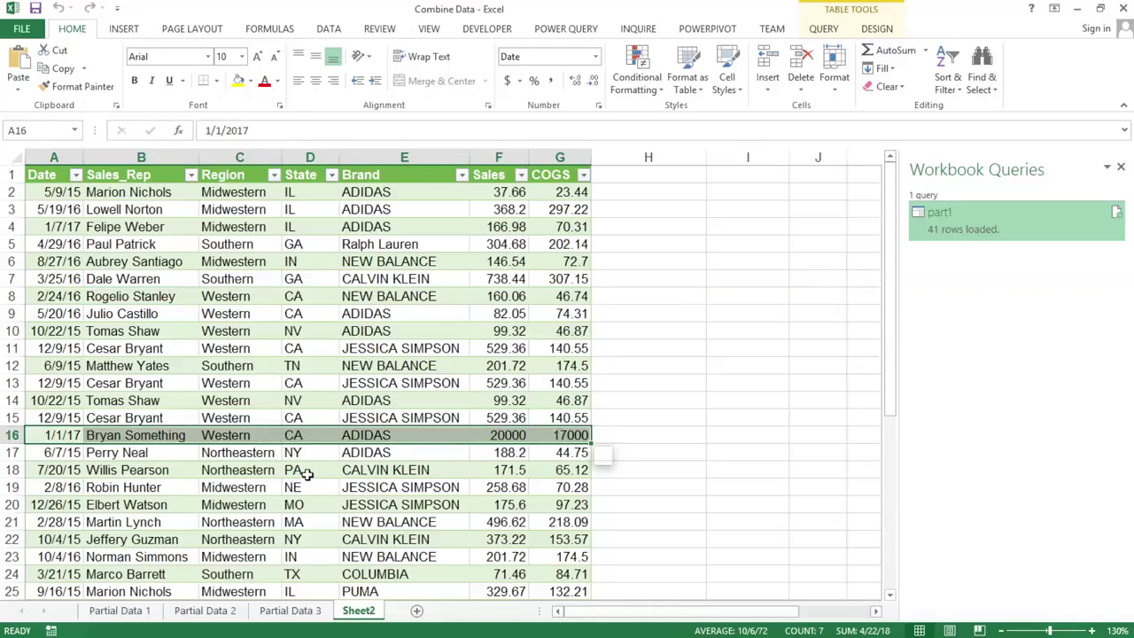
{"action": "scroll", "coordinate": [230, 472], "scroll_direction": "down", "scroll_amount": 7}
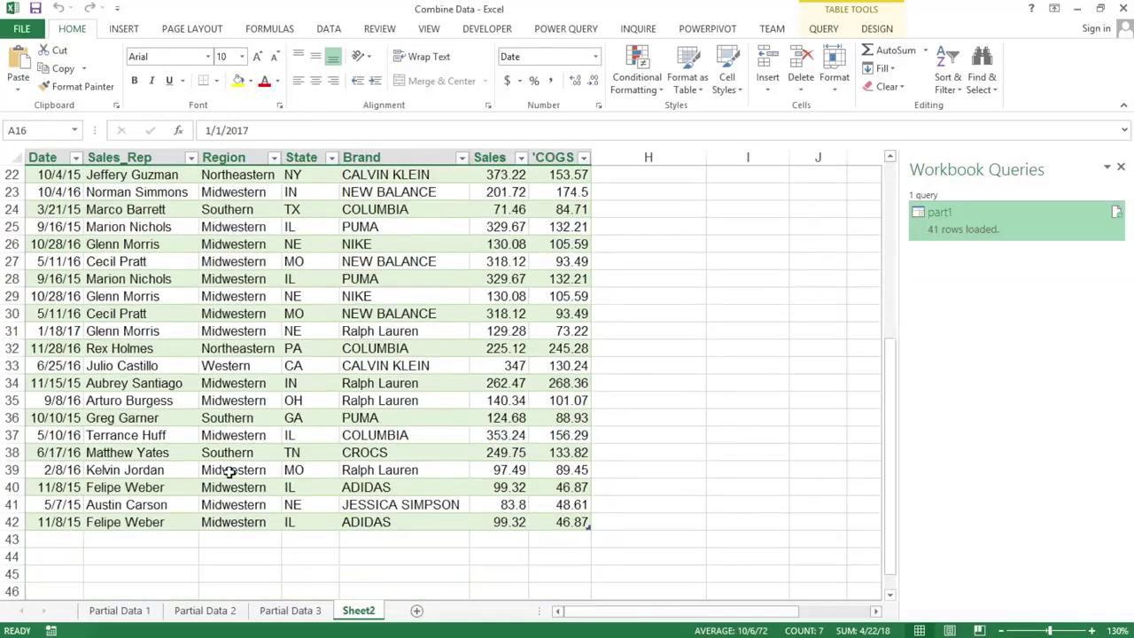
{"action": "left_click", "coordinate": [115, 438]}
{"action": "scroll", "coordinate": [63, 348], "scroll_direction": "up", "scroll_amount": 7}
{"action": "left_click", "coordinate": [53, 176]}
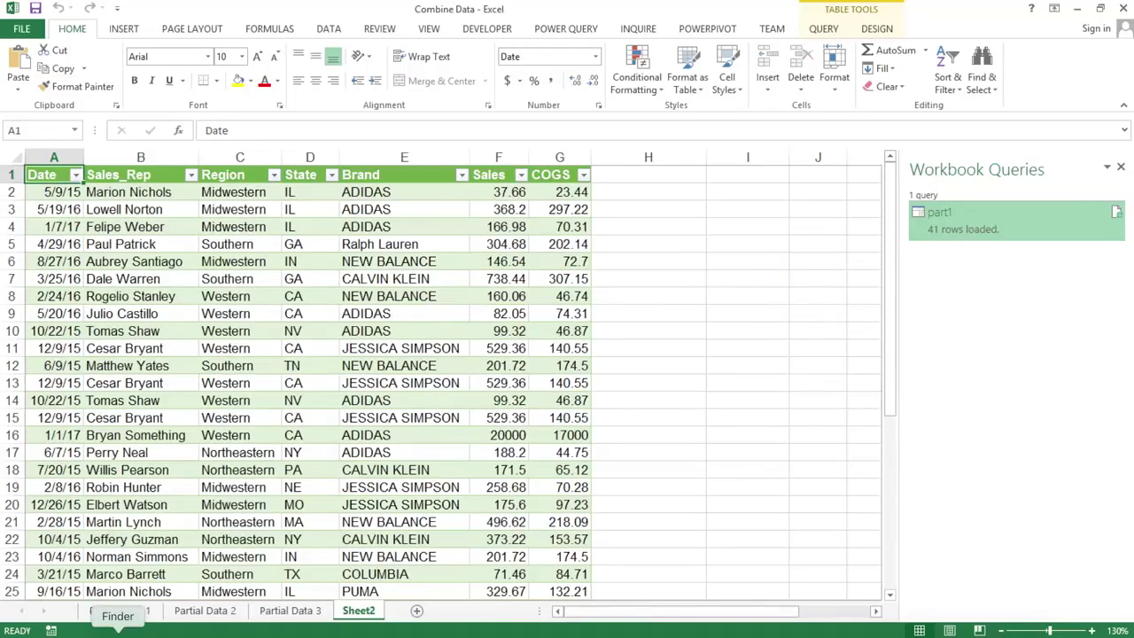
{"action": "left_click", "coordinate": [1117, 213]}
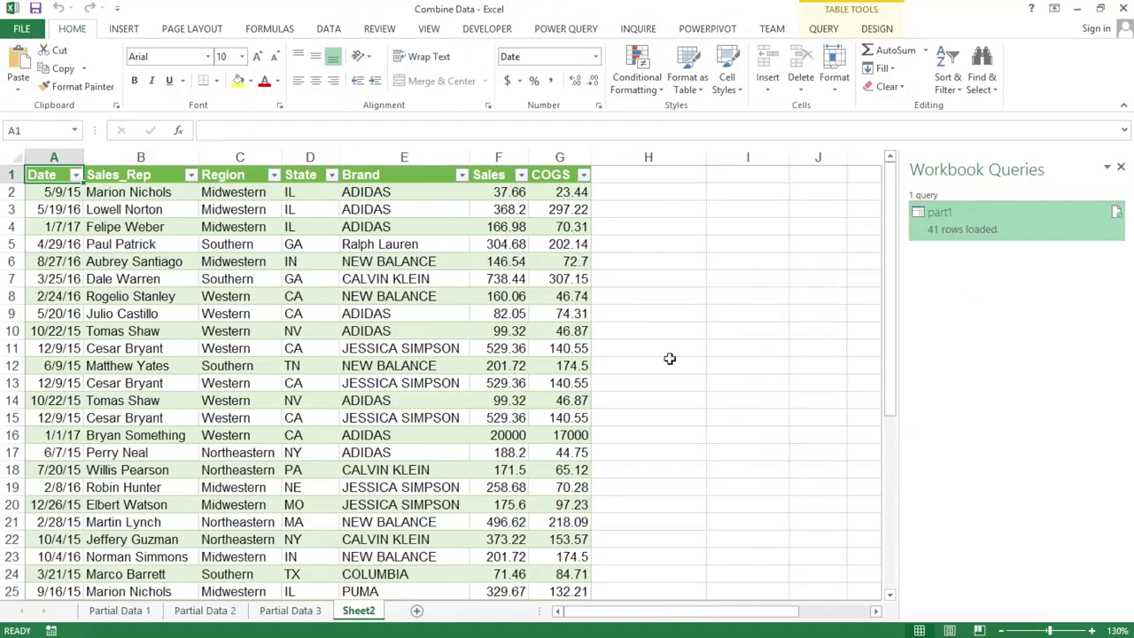
- Add a row below the last record in Partial Data 1 with NV as its State
{"action": "left_click", "coordinate": [119, 611]}
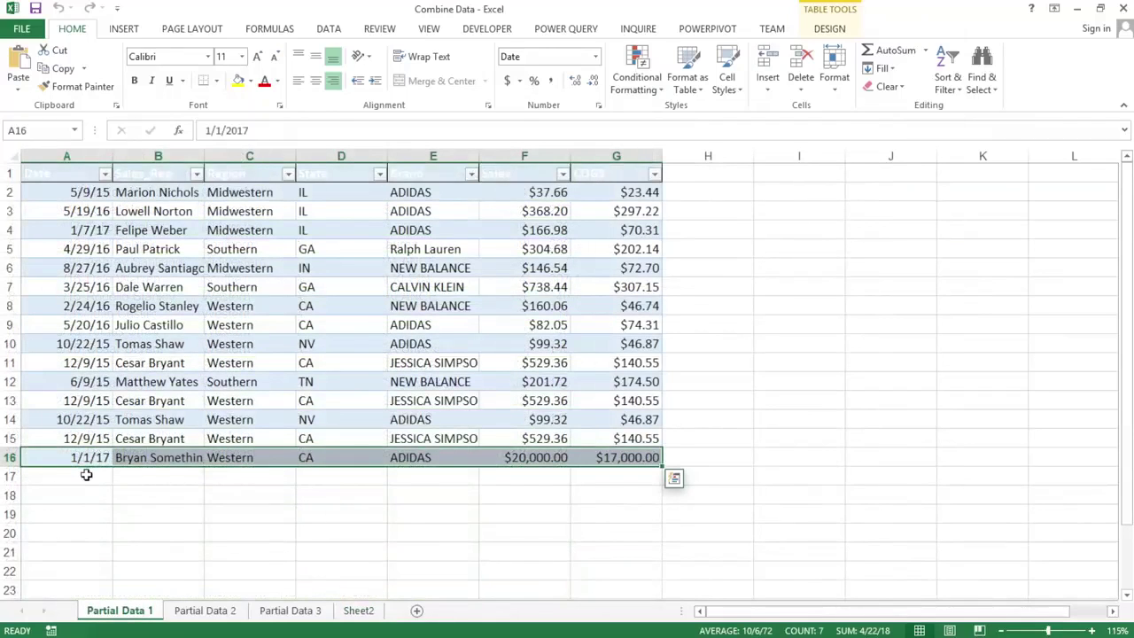
{"action": "left_click", "coordinate": [83, 474]}
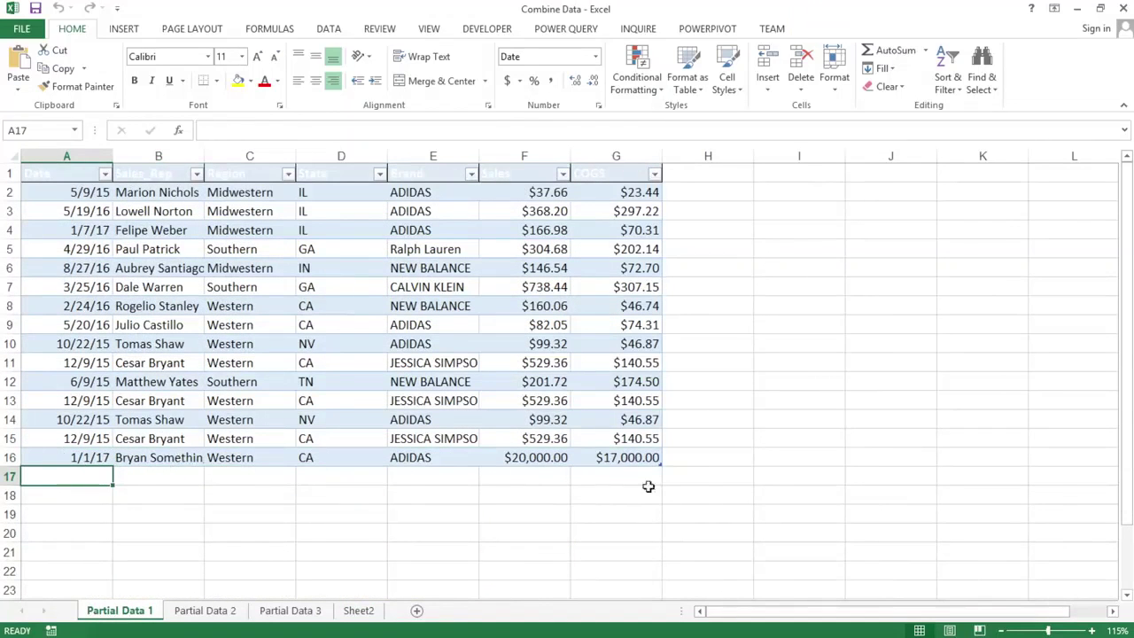
{"action": "left_click", "coordinate": [327, 472]}
{"action": "type", "text": "NV"}
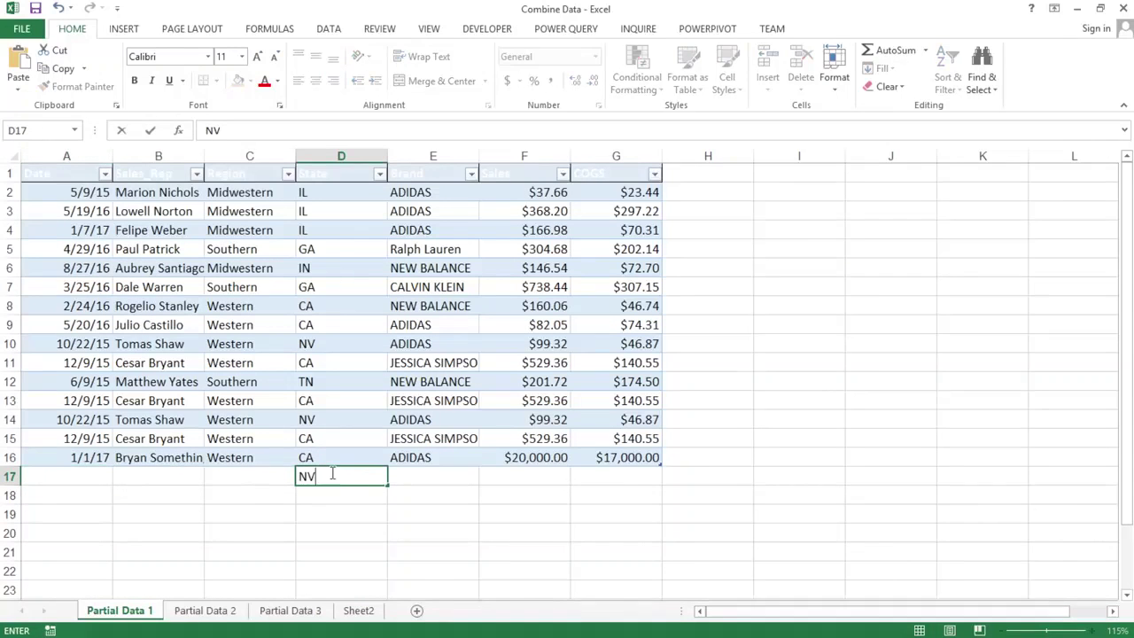
{"action": "key", "text": "Return"}
{"action": "left_click", "coordinate": [331, 474]}
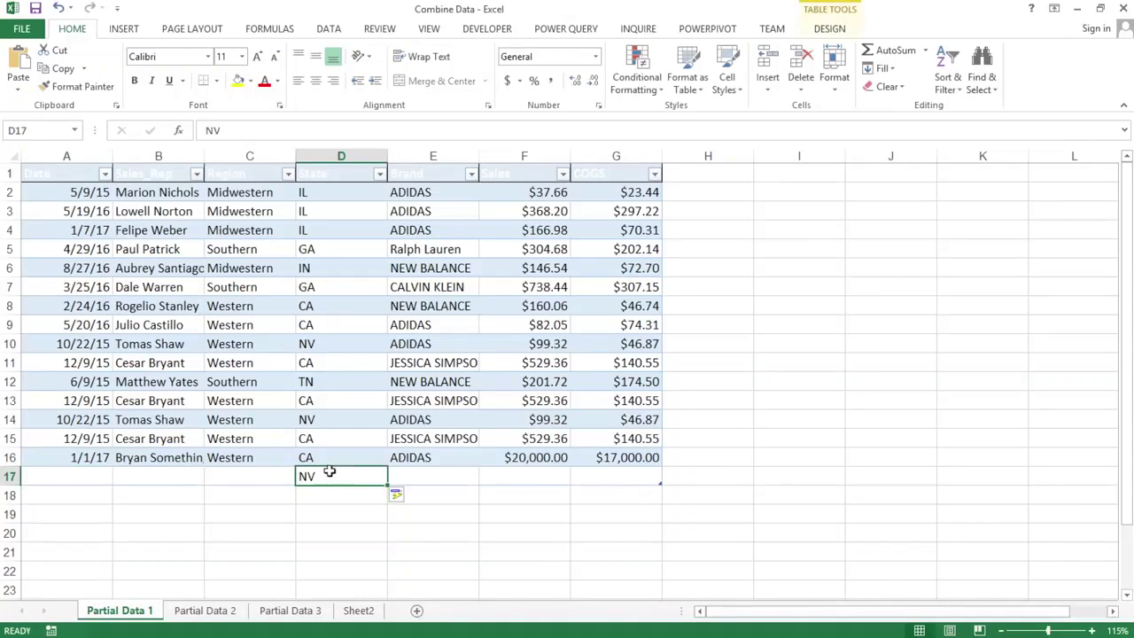
- Enter 9000 as COGS in row 16, directly below the table in Partial Data 2
{"action": "left_click", "coordinate": [200, 611]}
{"action": "left_click", "coordinate": [640, 457]}
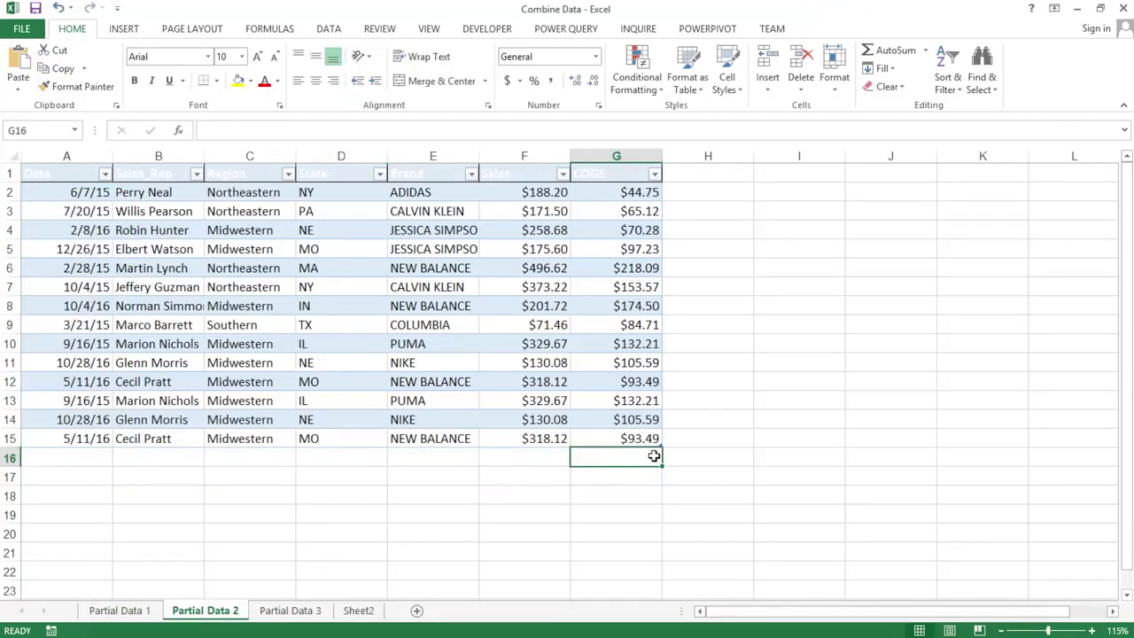
{"action": "type", "text": "9000"}
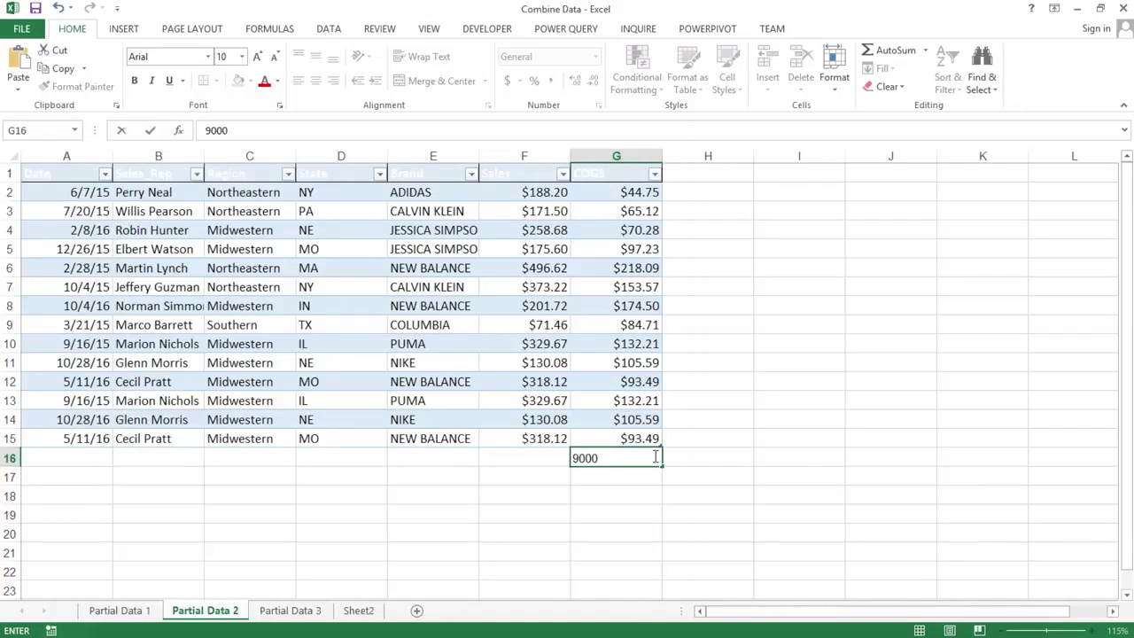
{"action": "key", "text": "Return"}
- Add a row below the last record in Partial Data 3 with PUMA as its Brand
{"action": "left_click", "coordinate": [288, 611]}
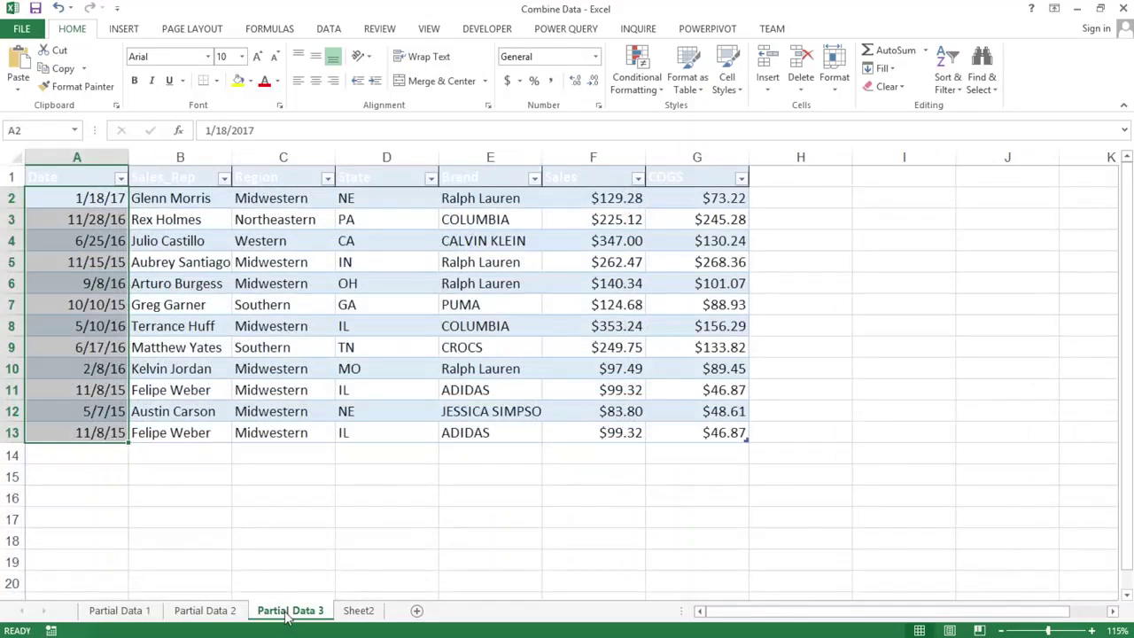
{"action": "left_click", "coordinate": [216, 449]}
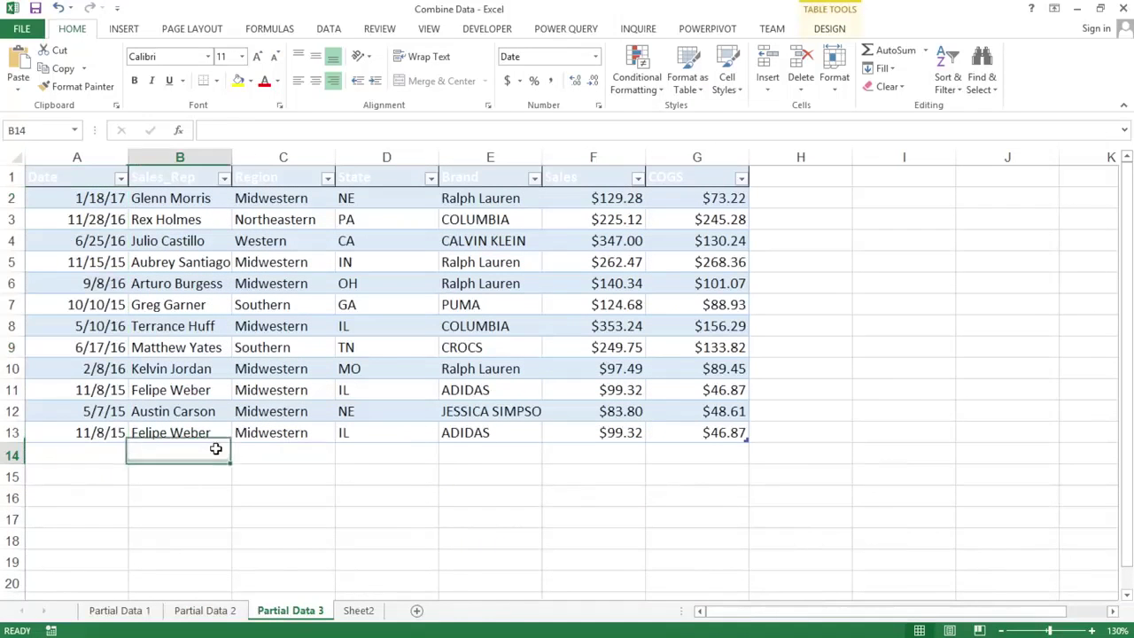
{"action": "left_click", "coordinate": [487, 453]}
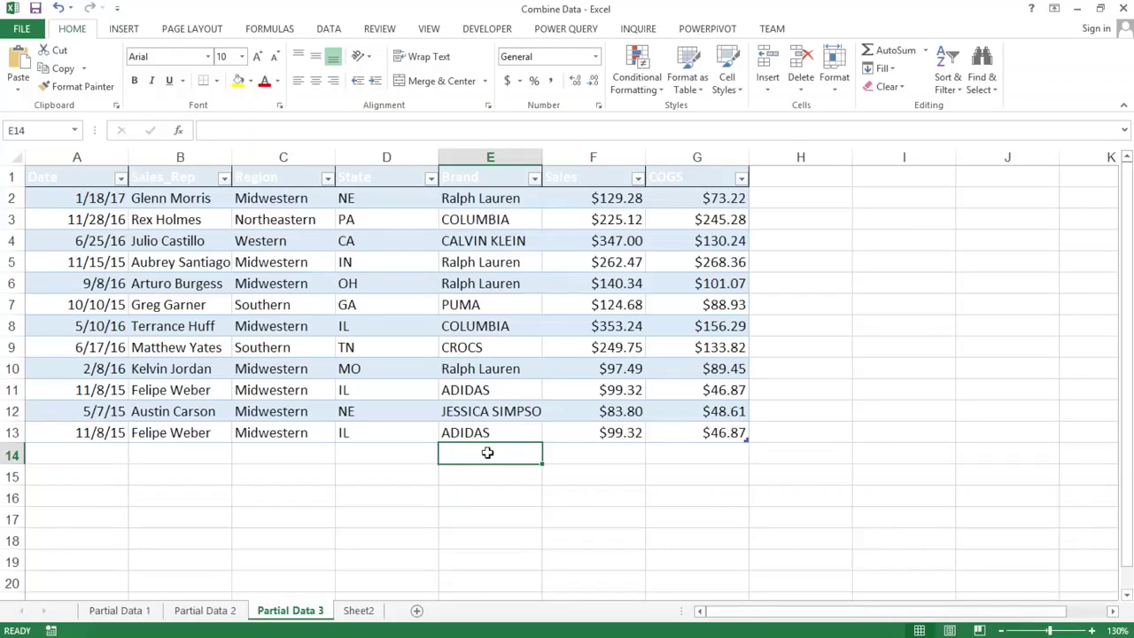
{"action": "type", "text": "Pum"}
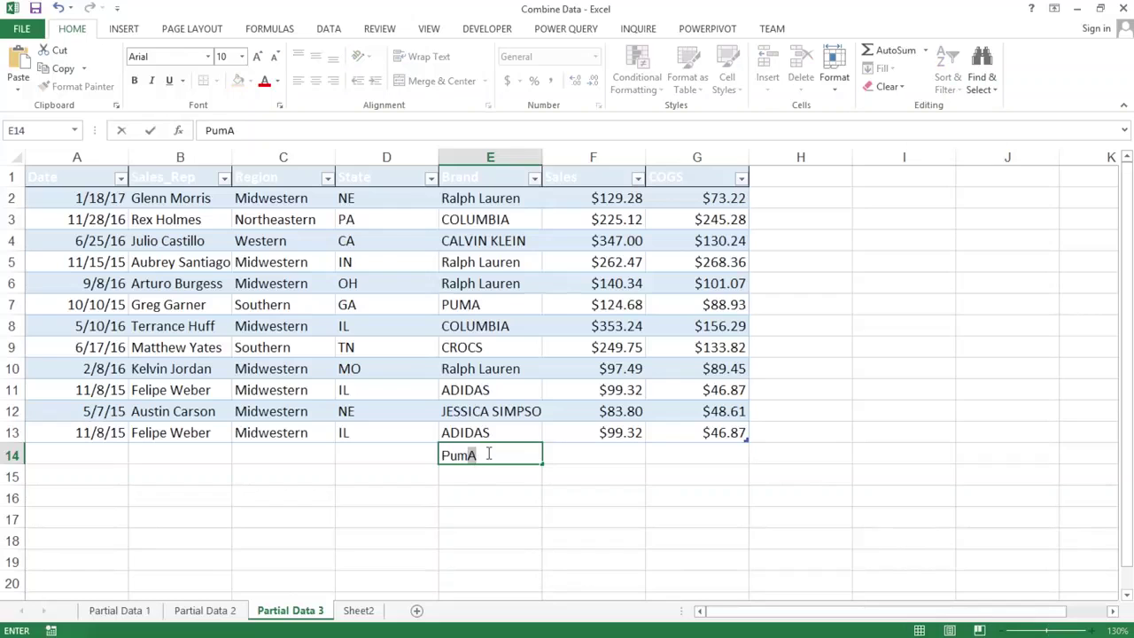
{"action": "key", "text": "Tab"}
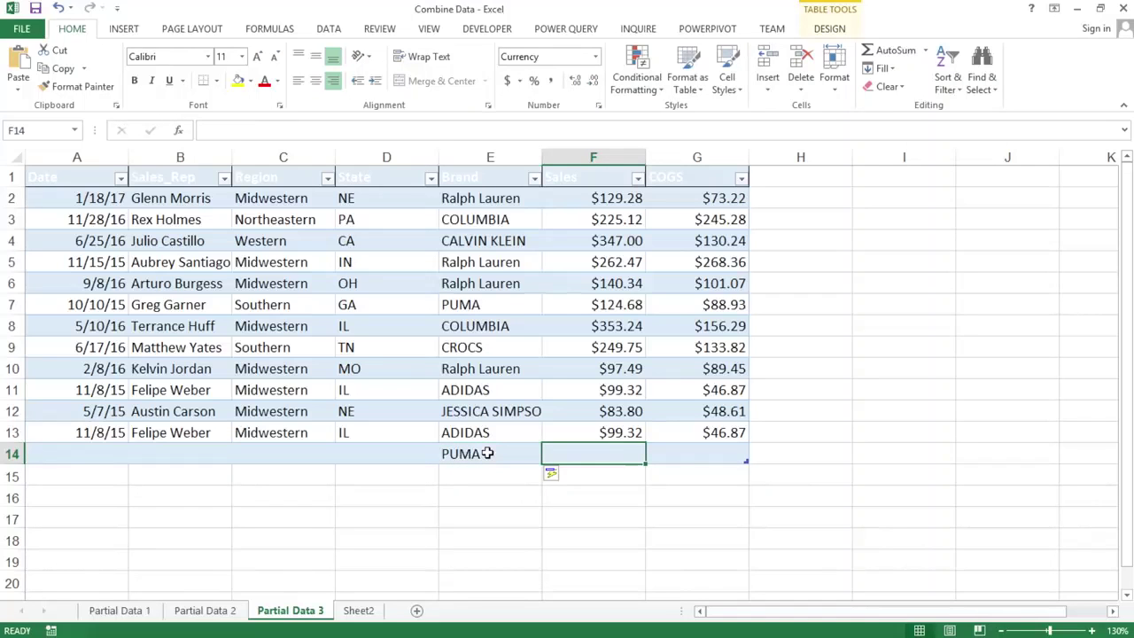
- Refresh the part1 query in Sheet2 and check the added NV record in the combined table
{"action": "left_click", "coordinate": [359, 610]}
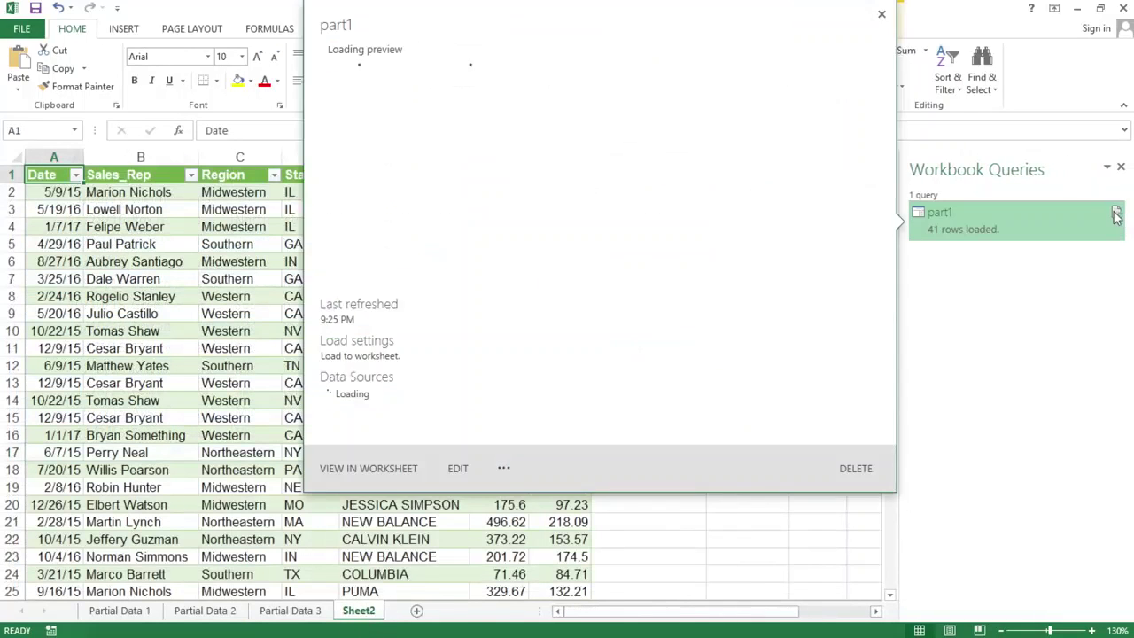
{"action": "left_click", "coordinate": [1116, 213]}
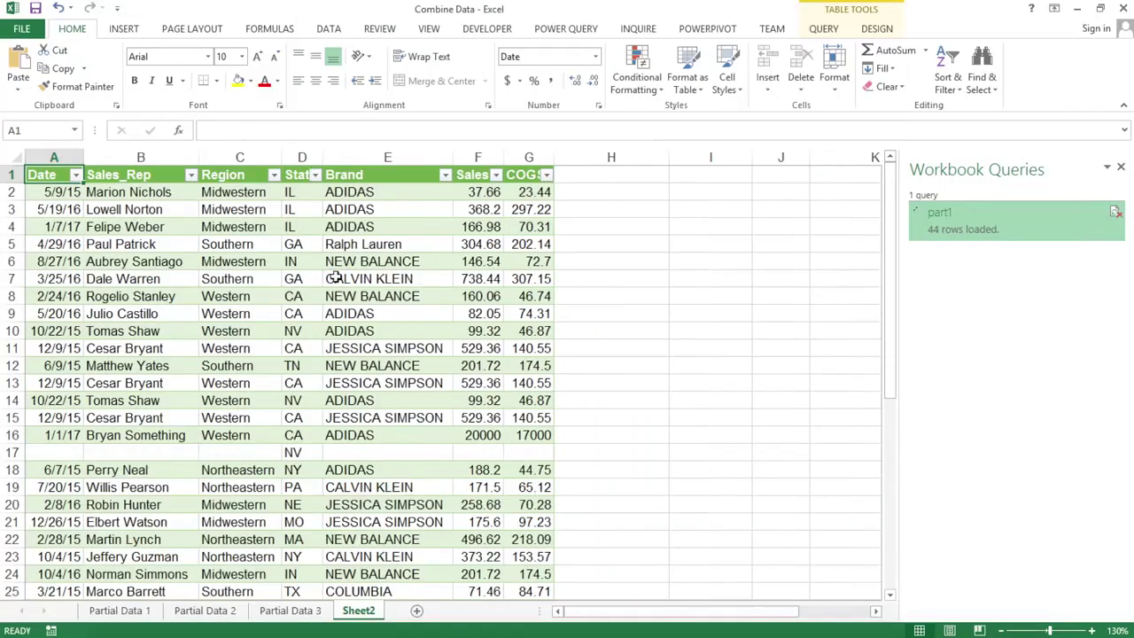
{"action": "left_click", "coordinate": [304, 451]}
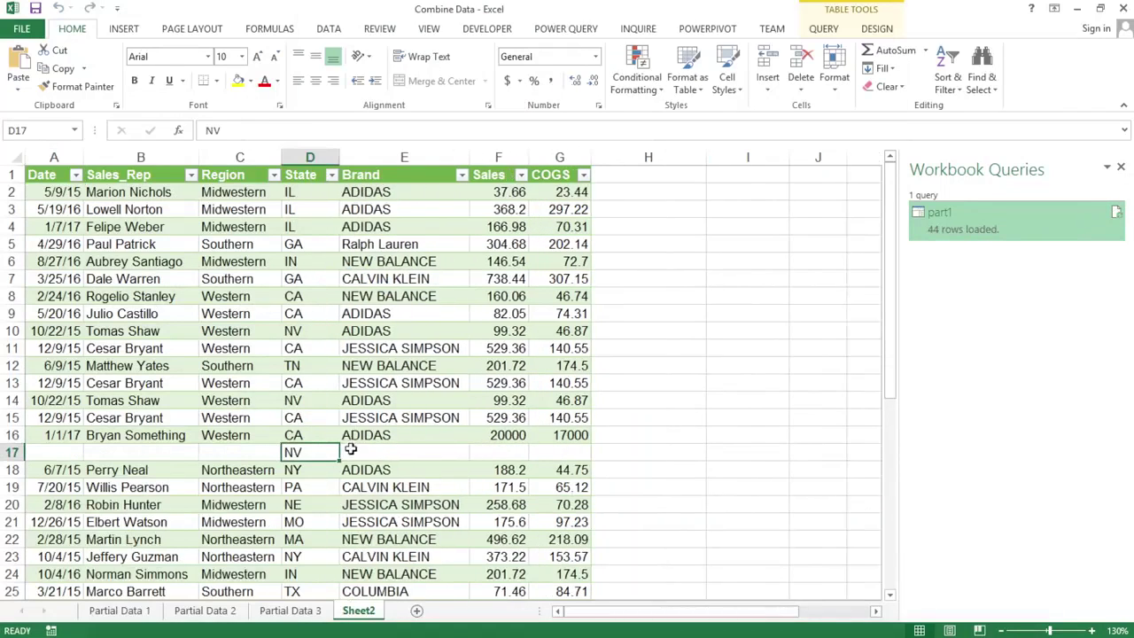
- Examine the combined table for the added 9000 COGS and PUMA records, and return to the Date header
{"action": "scroll", "coordinate": [198, 387], "scroll_direction": "down", "scroll_amount": 1}
{"action": "scroll", "coordinate": [199, 387], "scroll_direction": "down", "scroll_amount": 6}
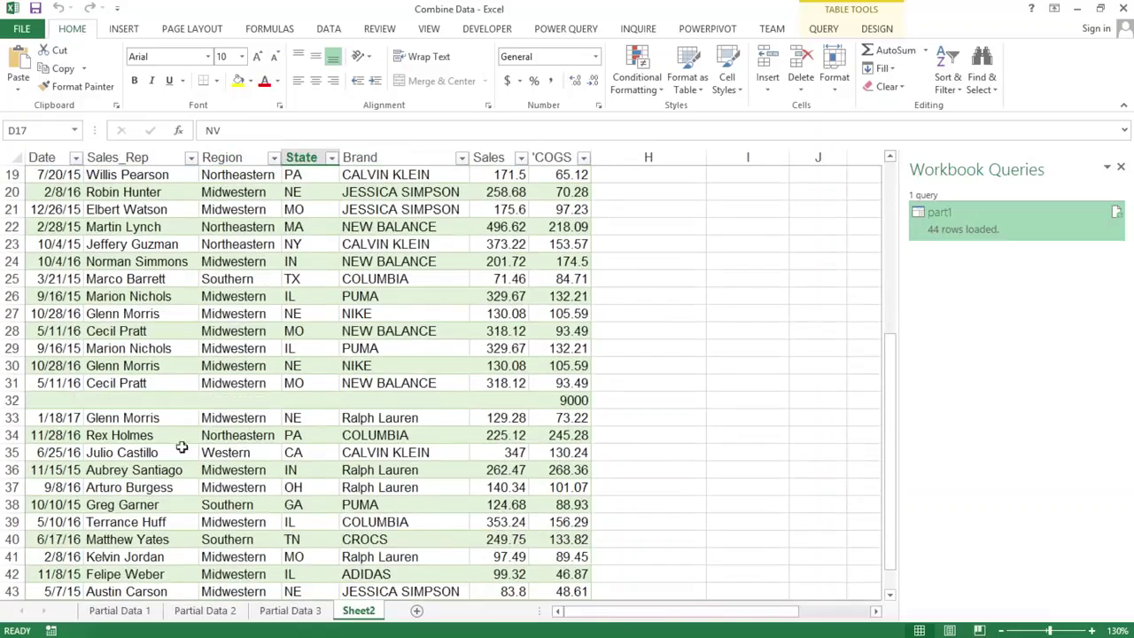
{"action": "left_click", "coordinate": [581, 401]}
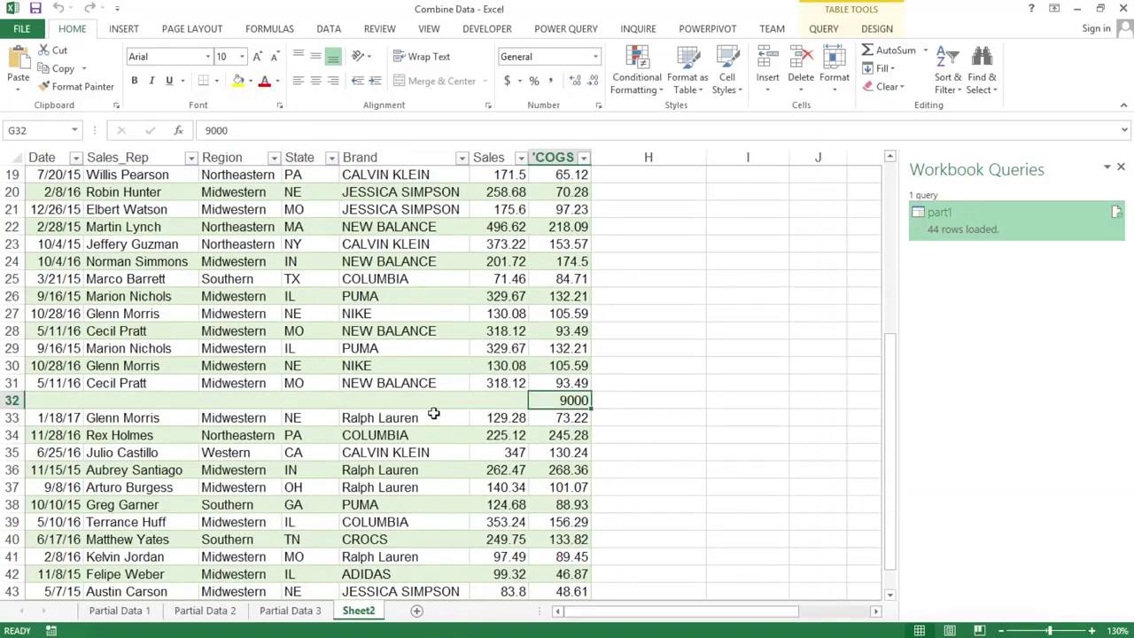
{"action": "scroll", "coordinate": [433, 414], "scroll_direction": "down", "scroll_amount": 4}
{"action": "scroll", "coordinate": [433, 414], "scroll_direction": "down", "scroll_amount": 1}
{"action": "left_click_drag", "start_coordinate": [132, 418], "coordinate": [528, 424]}
{"action": "scroll", "coordinate": [390, 257], "scroll_direction": "up", "scroll_amount": 10}
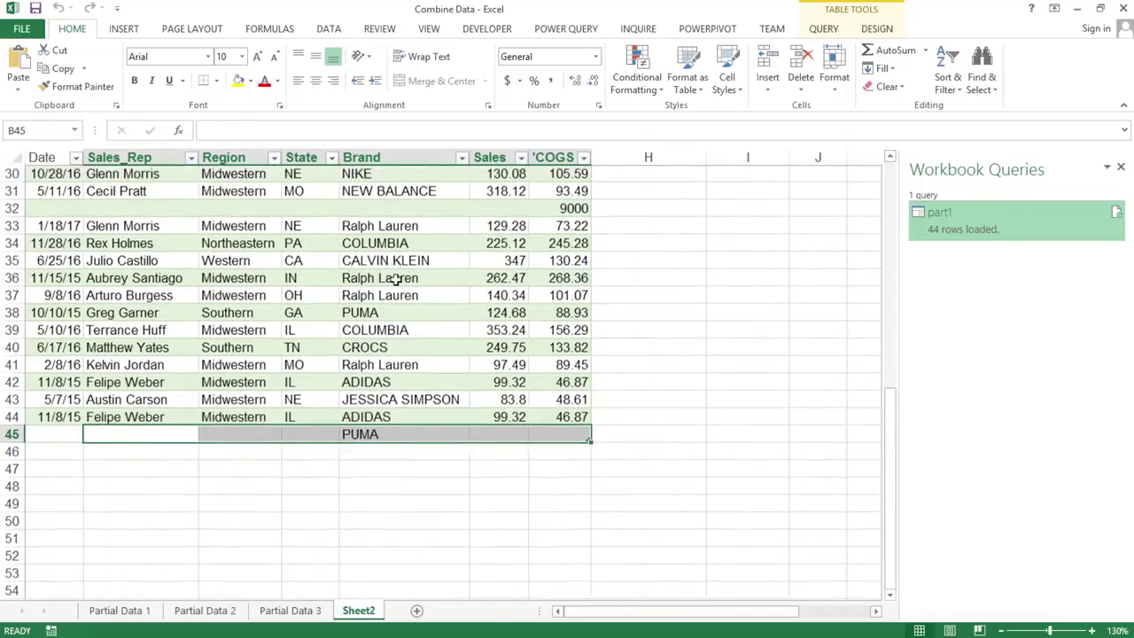
{"action": "left_click", "coordinate": [48, 175]}
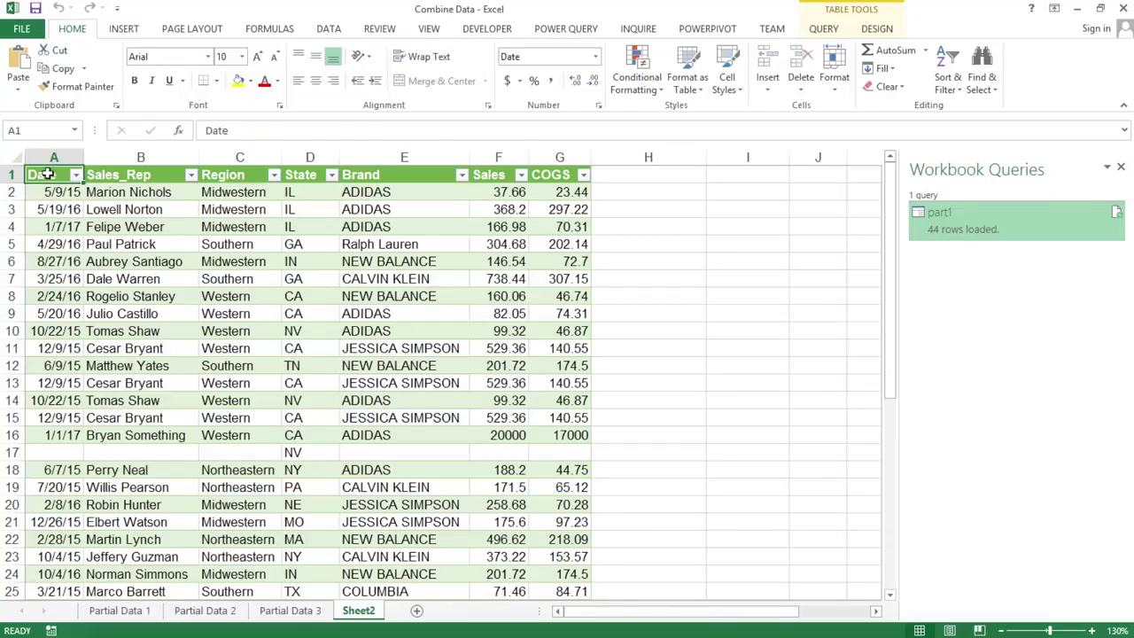